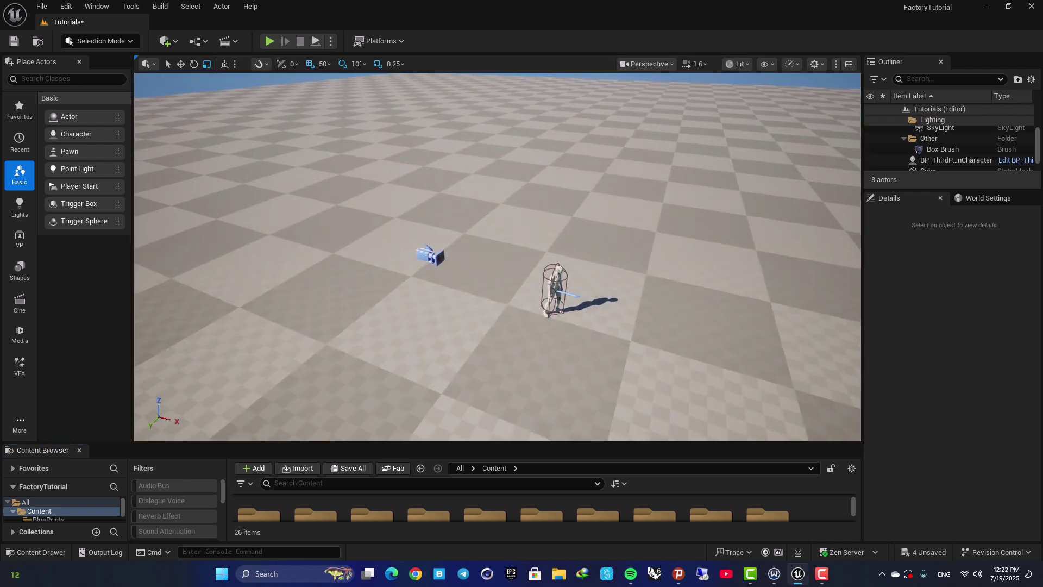
- Play the level and run the third-person character around to check the smoke effect at its feet, and stop the simulation
{"action": "left_click", "coordinate": [269, 41]}
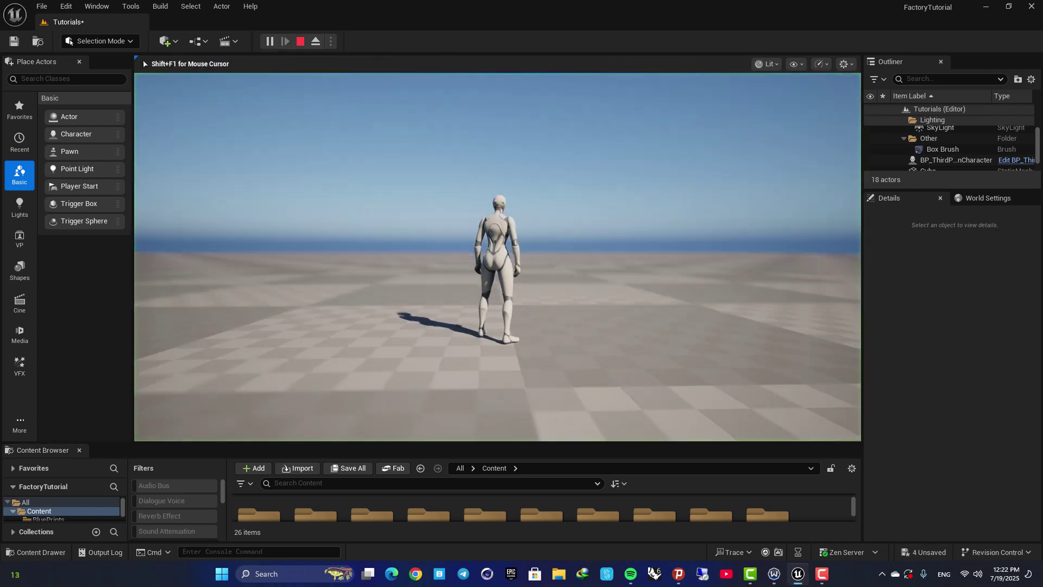
{"action": "key", "text": "w"}
{"action": "key", "text": "a"}
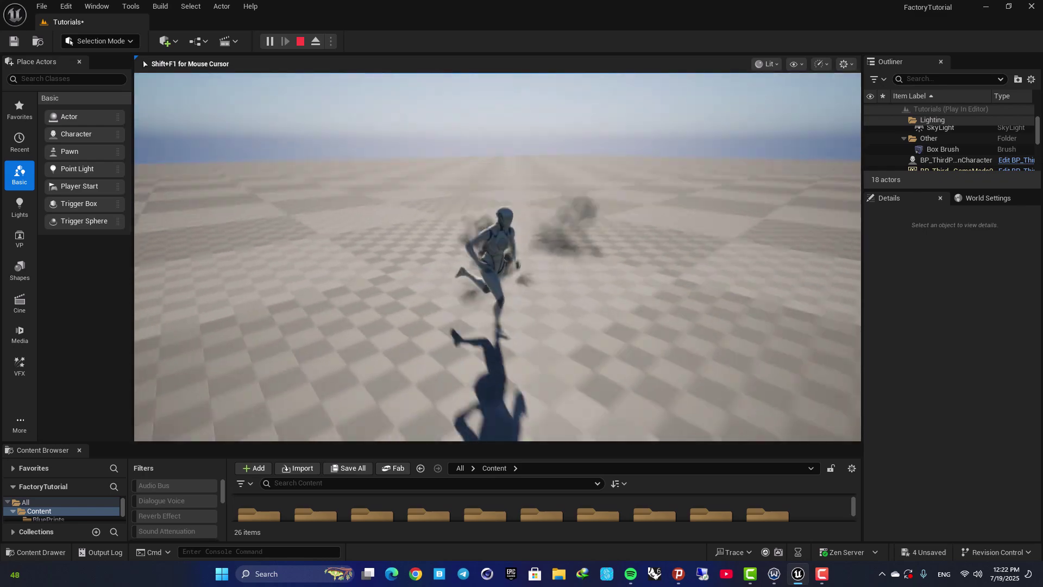
{"action": "key", "text": "d"}
{"action": "key", "text": "s"}
{"action": "key", "text": "a"}
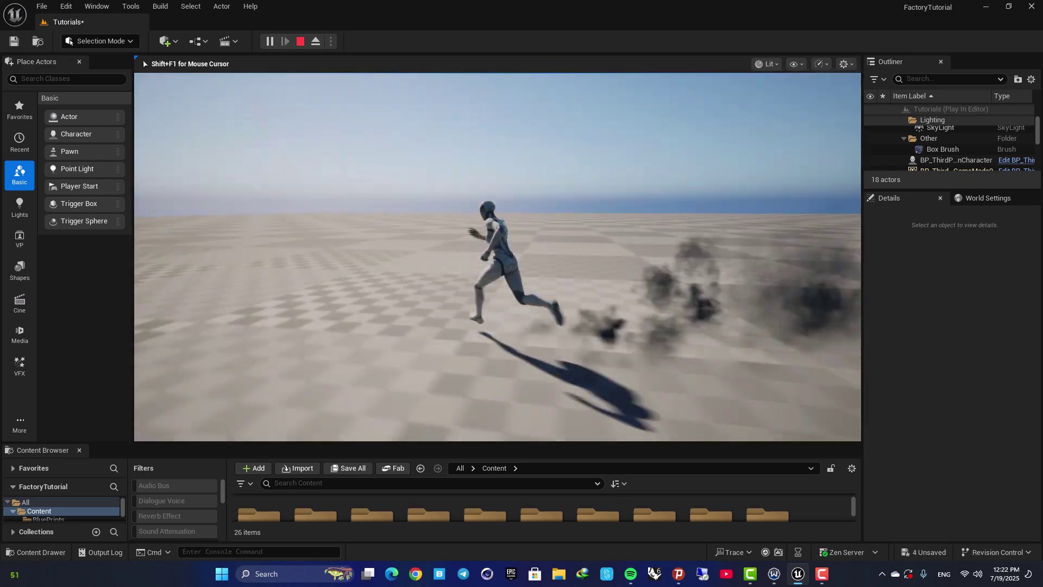
{"action": "key", "text": "w"}
{"action": "key", "text": "a"}
{"action": "key", "text": "d"}
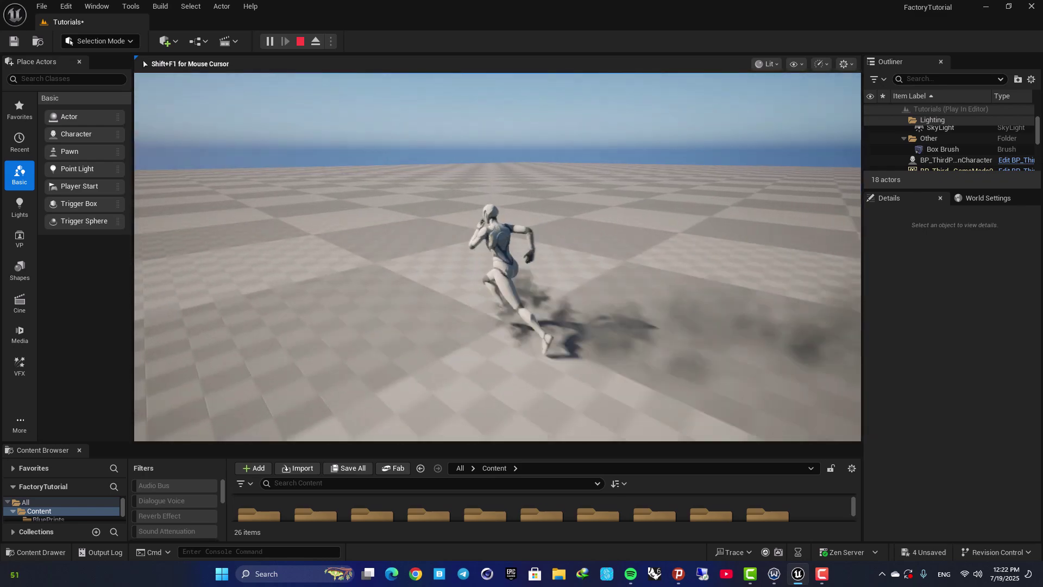
{"action": "key", "text": "a"}
{"action": "key", "text": "d"}
{"action": "key", "text": "a"}
{"action": "key", "text": "w"}
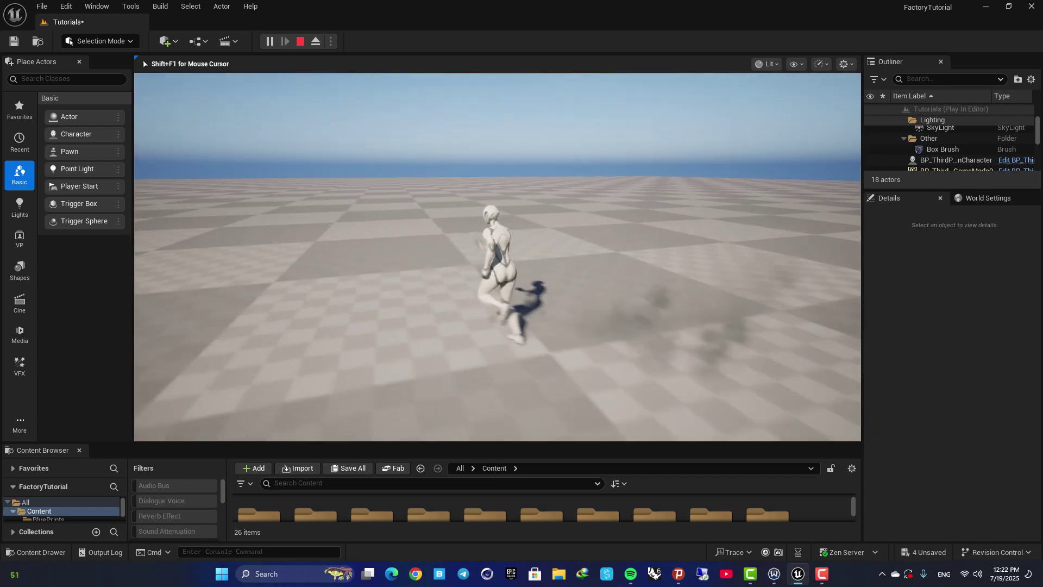
{"action": "key", "text": "w"}
{"action": "key", "text": "a"}
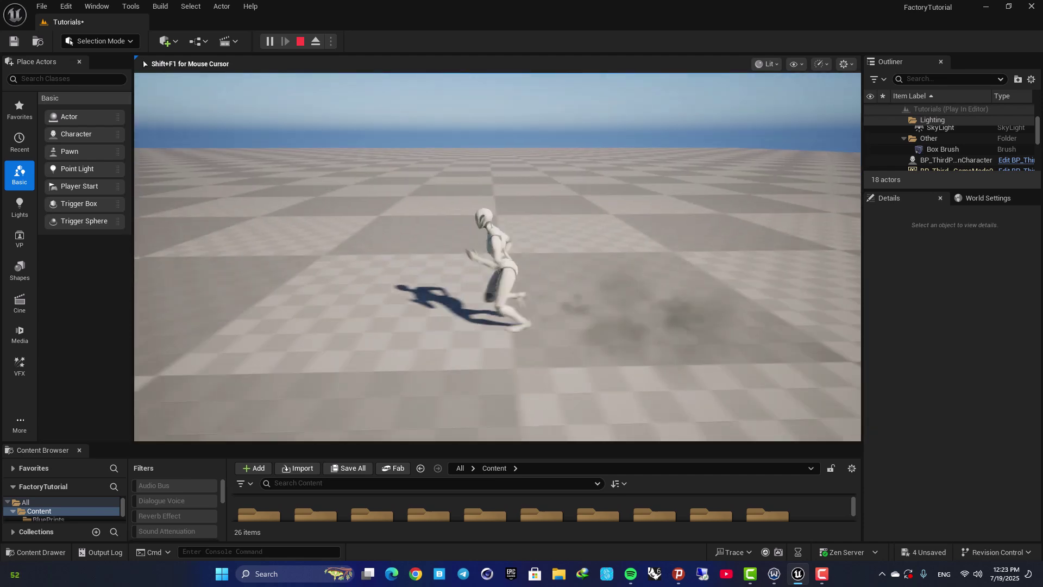
{"action": "key", "text": "w"}
{"action": "key", "text": "a"}
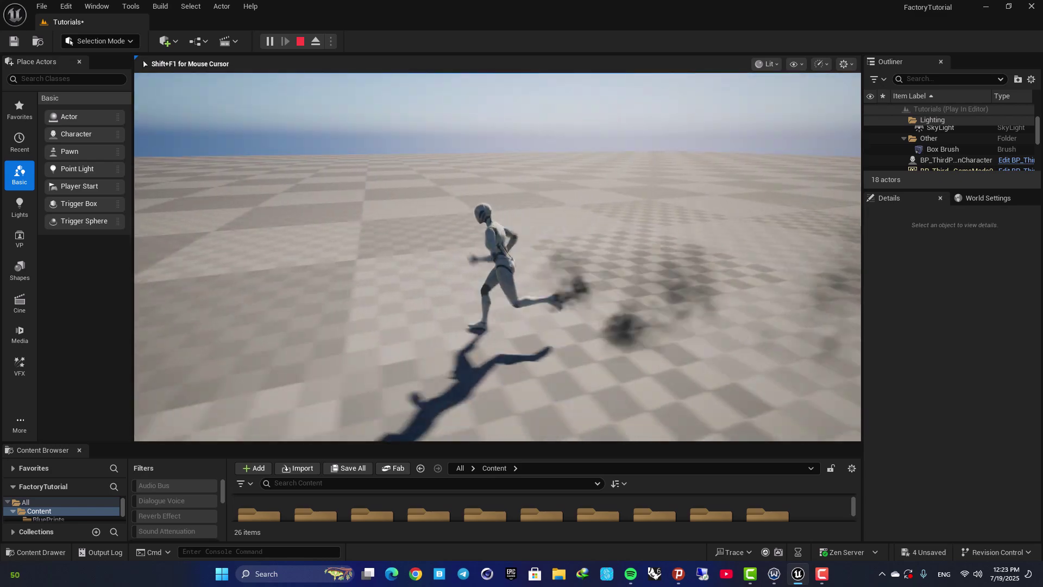
{"action": "key", "text": "d"}
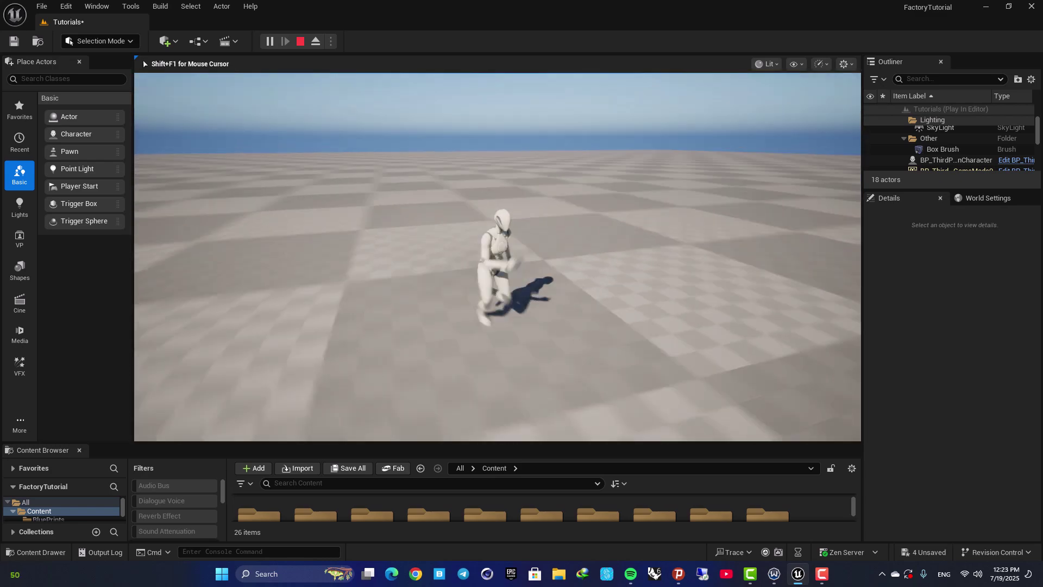
{"action": "key", "text": "Escape"}
{"action": "key", "text": "F11"}
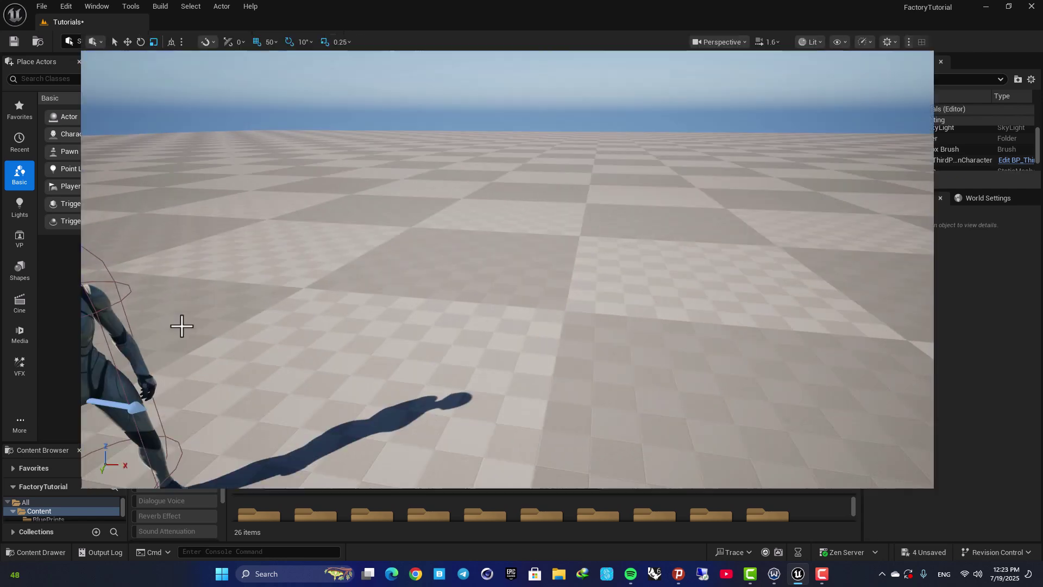
{"action": "key", "text": "F11"}
{"action": "right_click_drag", "start_coordinate": [236, 321], "coordinate": [136, 332]}
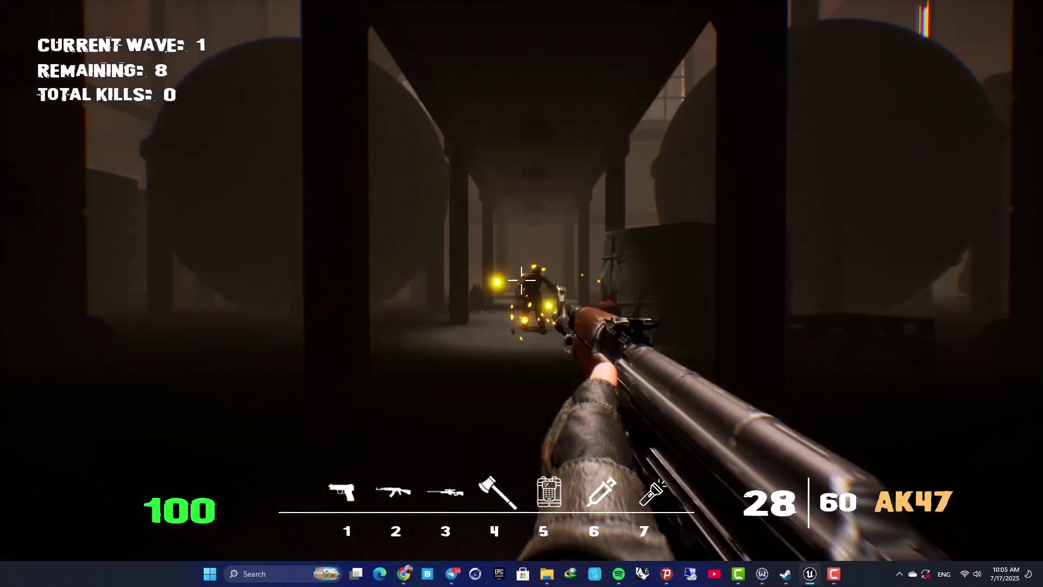
{"action": "left_click", "coordinate": [522, 280]}
{"action": "left_click", "coordinate": [522, 280]}
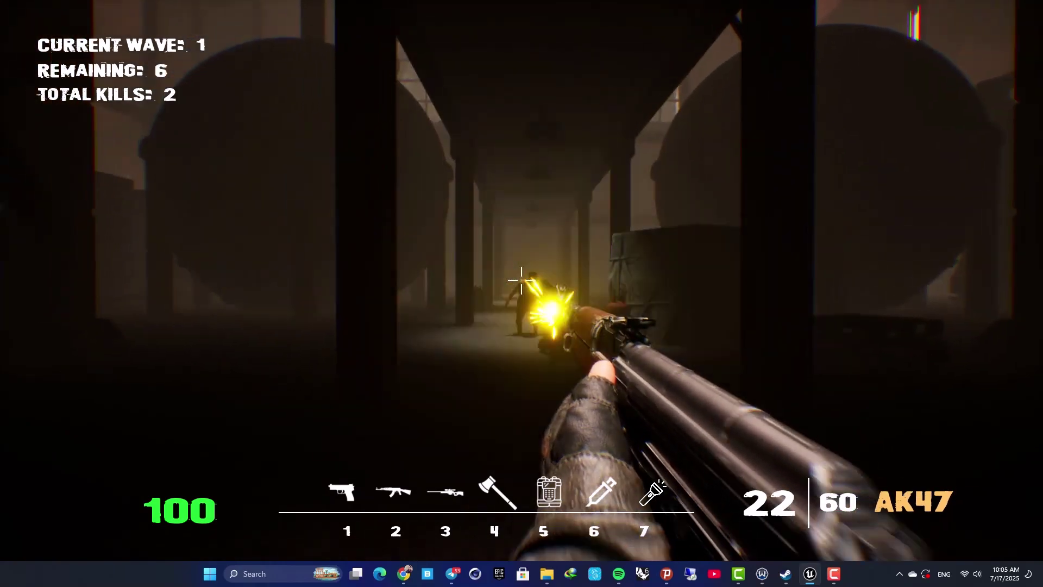
{"action": "left_click", "coordinate": [522, 281]}
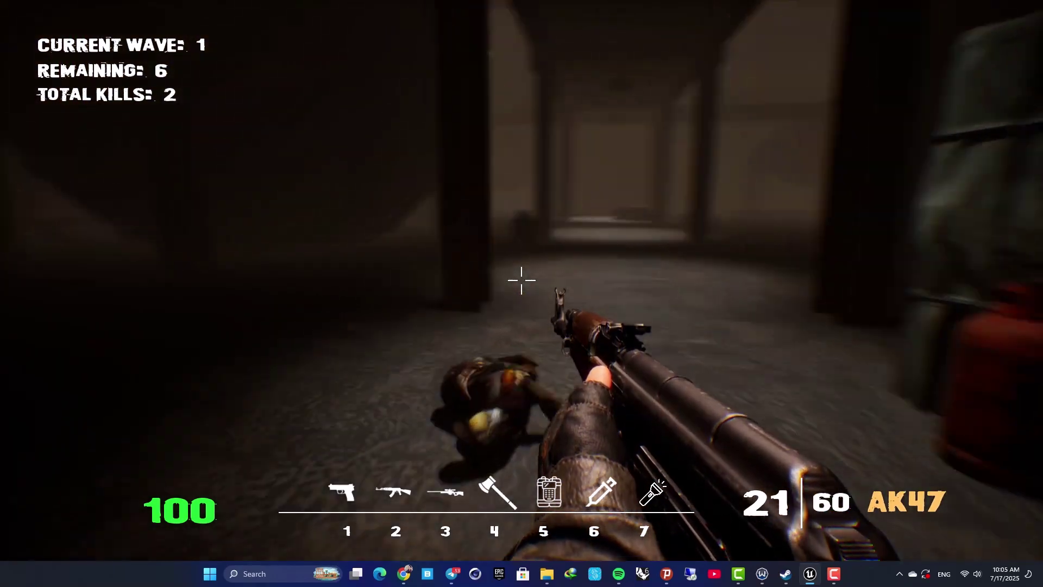
{"action": "key", "text": "1"}
{"action": "left_click", "coordinate": [522, 280]}
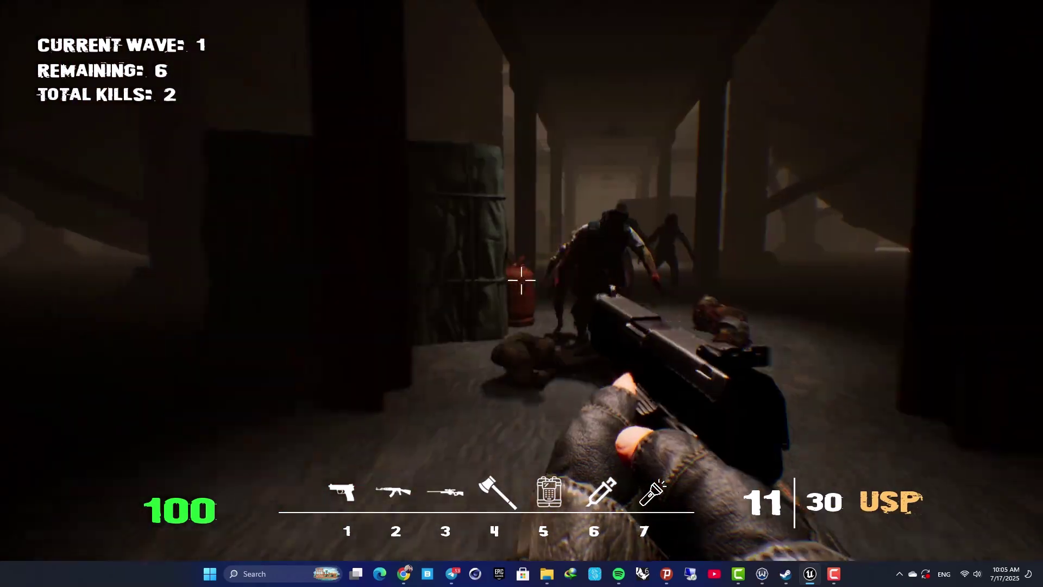
{"action": "left_click", "coordinate": [521, 280]}
{"action": "left_click", "coordinate": [522, 281]}
{"action": "left_click", "coordinate": [521, 280]}
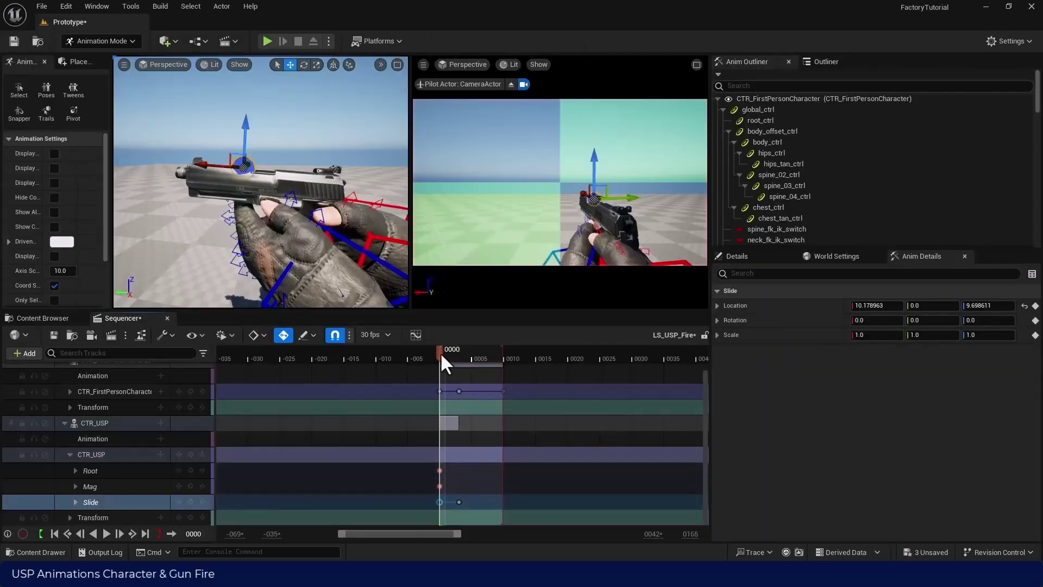
{"action": "left_click_drag", "start_coordinate": [442, 353], "coordinate": [505, 359]}
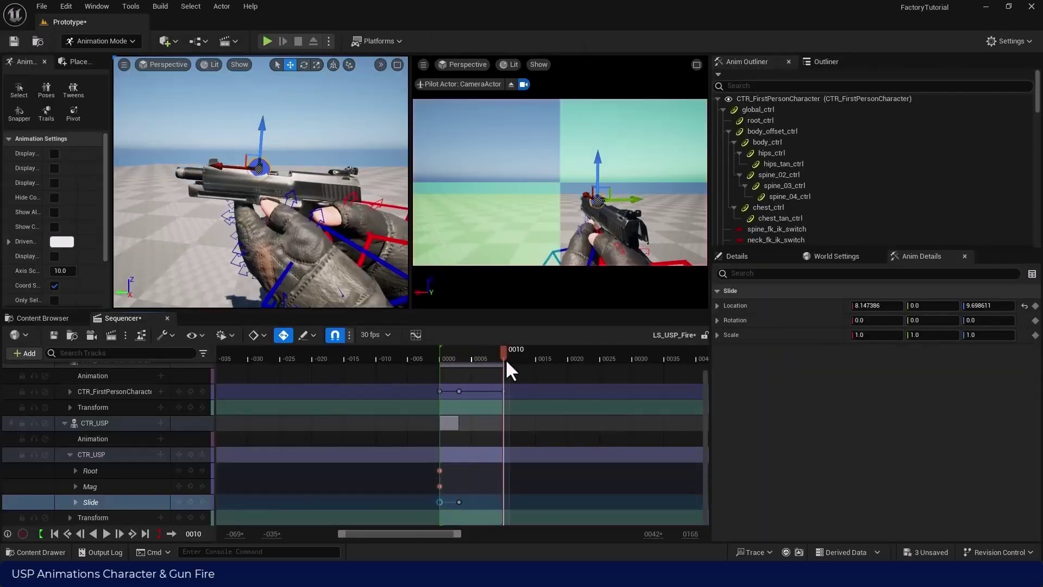
{"action": "key", "text": "ctrl+v"}
{"action": "key", "text": "space"}
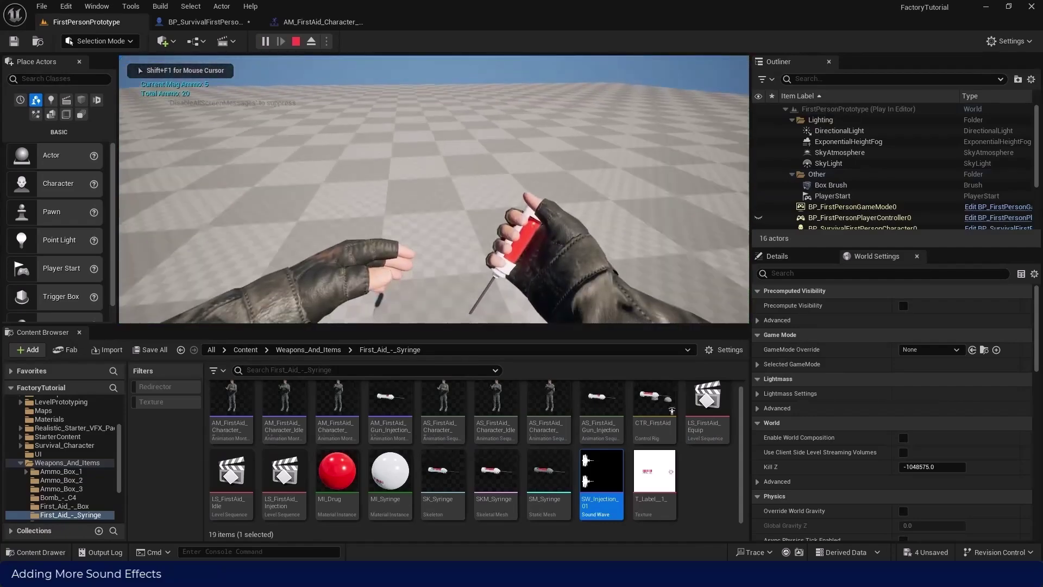
{"action": "key", "text": "F11"}
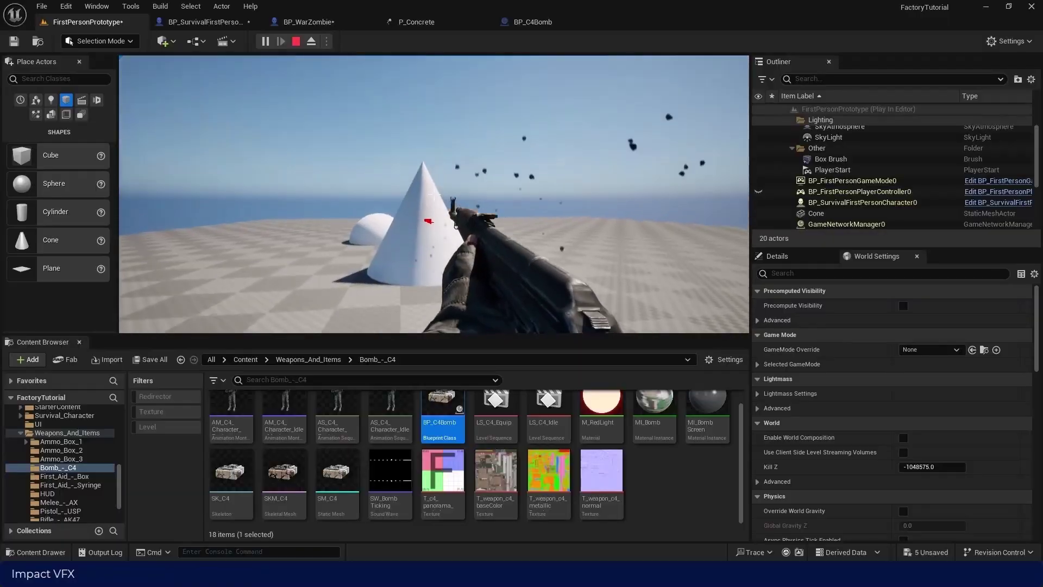
{"action": "left_click", "coordinate": [434, 194]}
{"action": "key", "text": "w"}
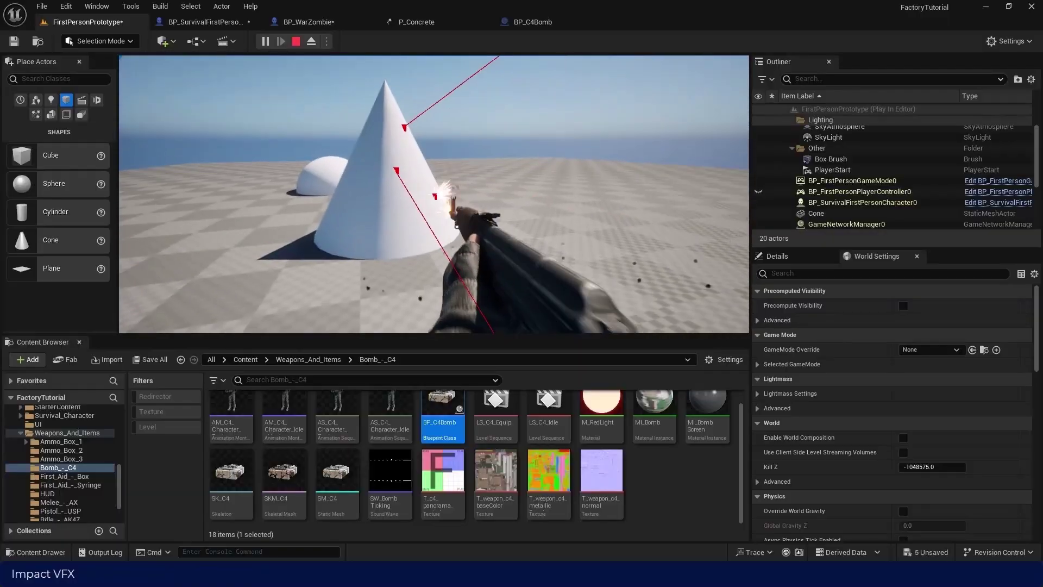
{"action": "left_click_drag", "start_coordinate": [434, 193], "coordinate": [434, 193]}
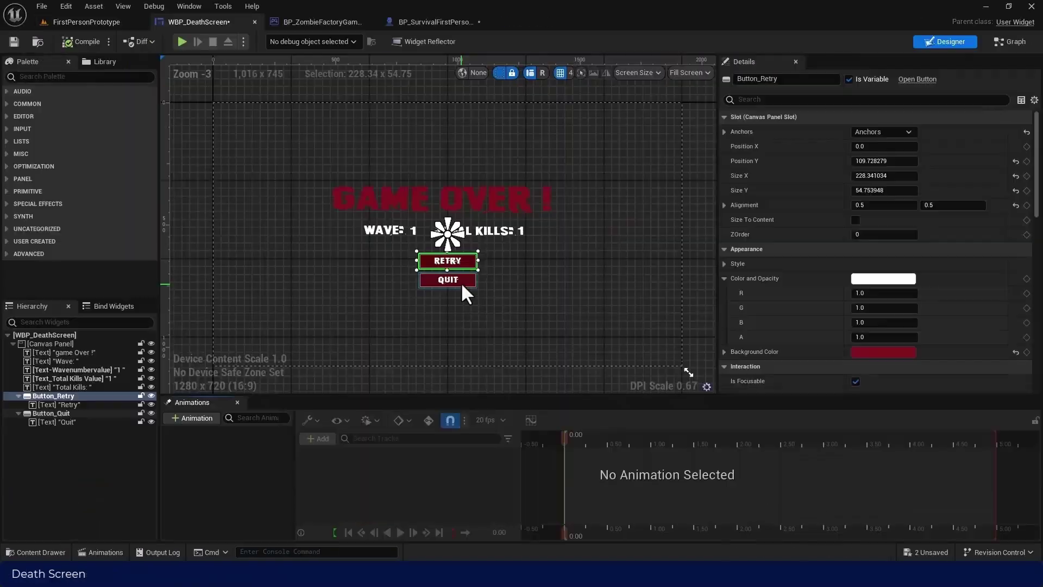
{"action": "left_click", "coordinate": [462, 281]}
{"action": "scroll", "coordinate": [766, 266], "scroll_direction": "down", "scroll_amount": 10}
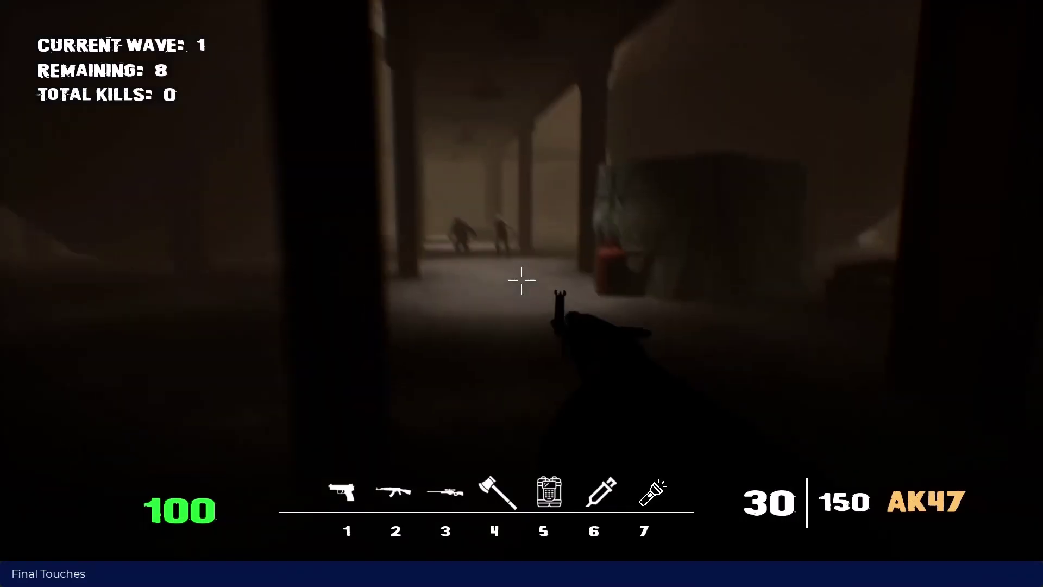
{"action": "left_click_drag", "start_coordinate": [521, 281], "coordinate": [521, 280]}
{"action": "key", "text": "r"}
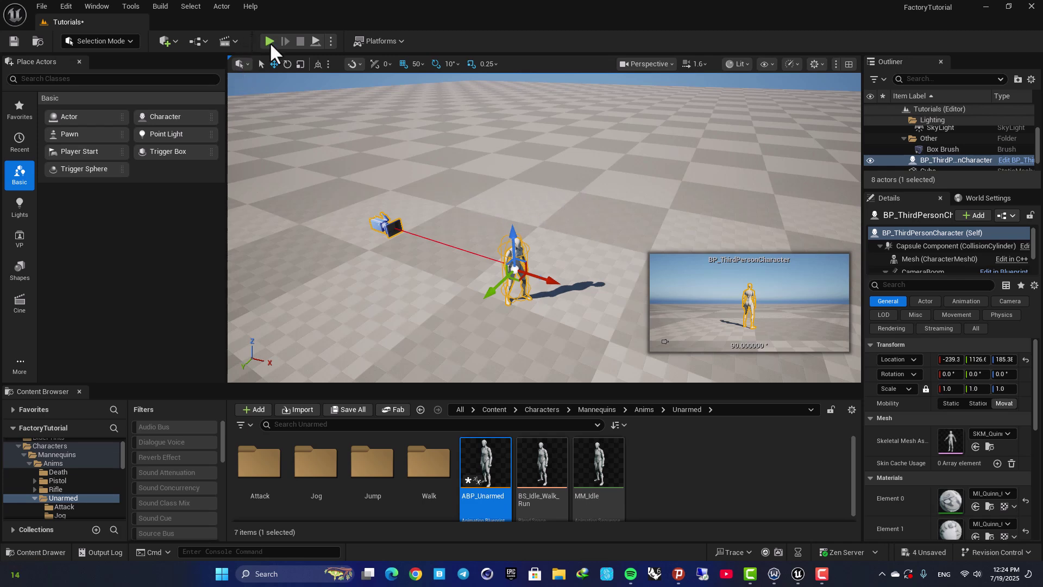
- Play-test the level again, running the character in several directions to check its movement without foot effects, and stop the simulation
{"action": "left_click", "coordinate": [269, 42]}
{"action": "key", "text": "w"}
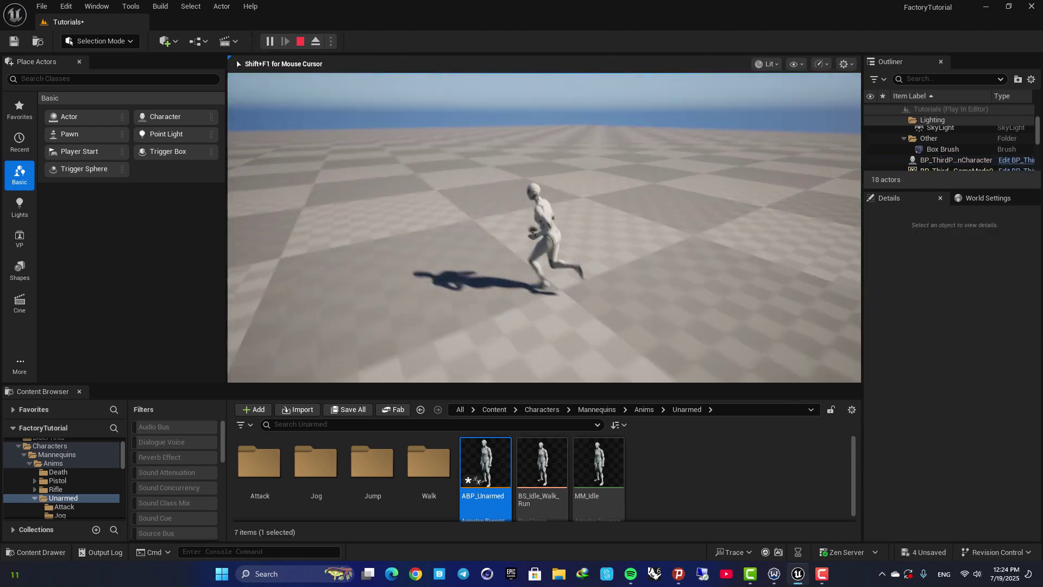
{"action": "key", "text": "s"}
{"action": "key", "text": "d"}
{"action": "key", "text": "w"}
{"action": "key", "text": "a"}
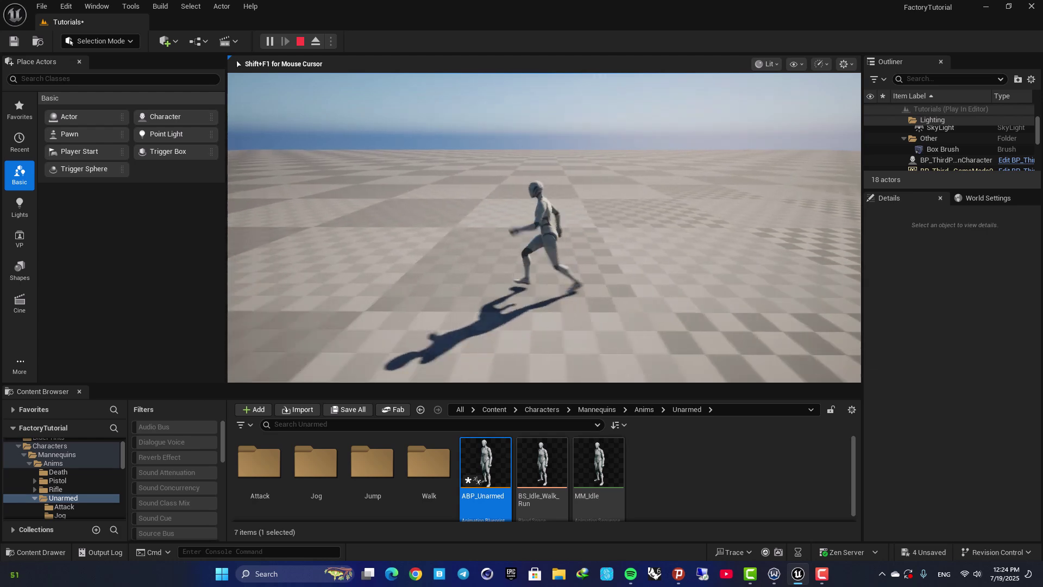
{"action": "key", "text": "w"}
{"action": "key", "text": "d"}
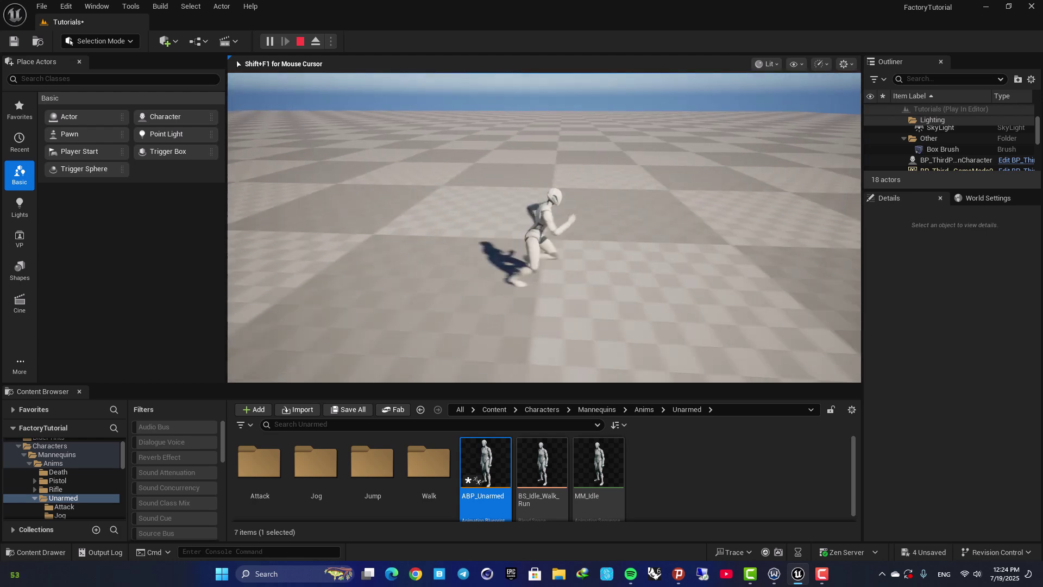
{"action": "key", "text": "s"}
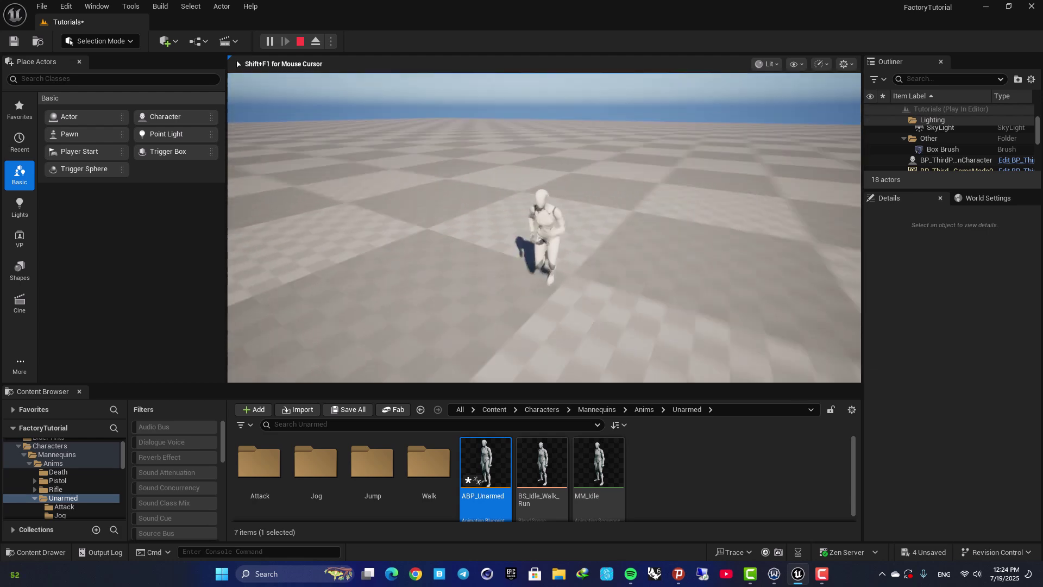
{"action": "key", "text": "d"}
{"action": "key", "text": "w"}
{"action": "key", "text": "a"}
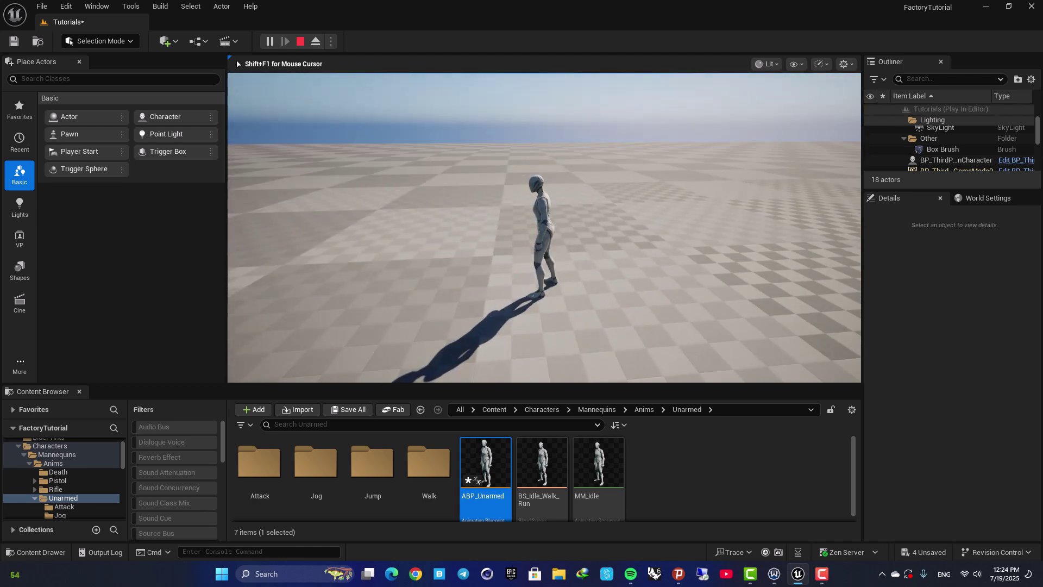
{"action": "key", "text": "Escape"}
- Open the BP_ThirdPersonCharacter Blueprint from the level and select the character mesh in its Viewport
{"action": "right_click_drag", "start_coordinate": [549, 275], "coordinate": [679, 304]}
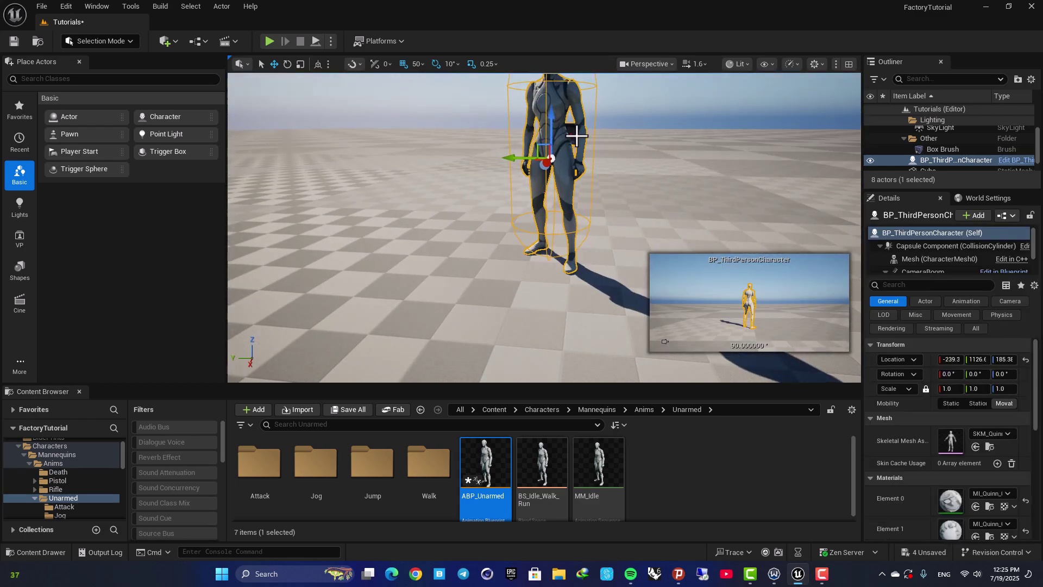
{"action": "double_click", "coordinate": [552, 120]}
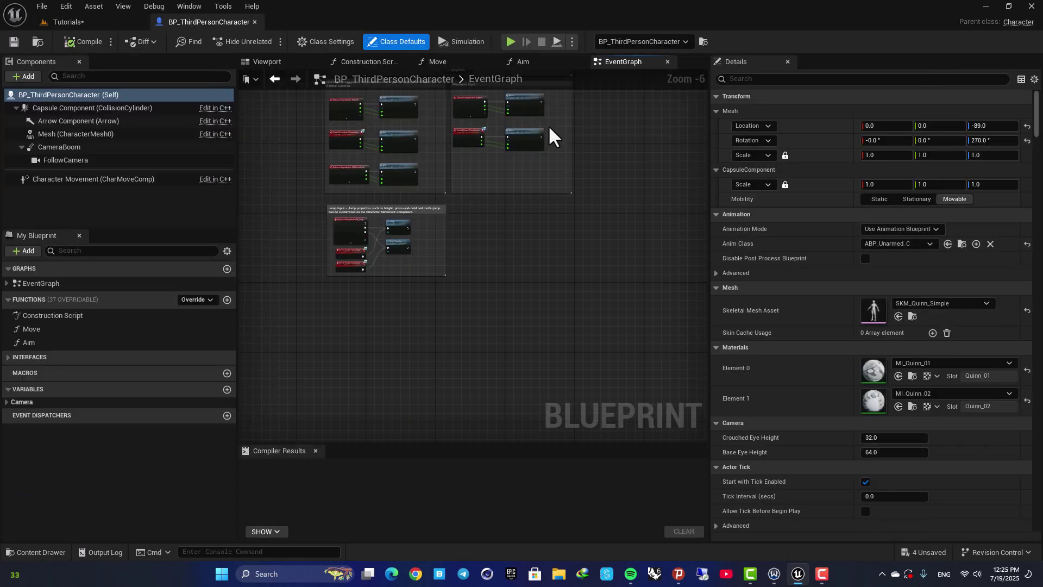
{"action": "left_click", "coordinate": [294, 66]}
{"action": "left_click", "coordinate": [478, 234]}
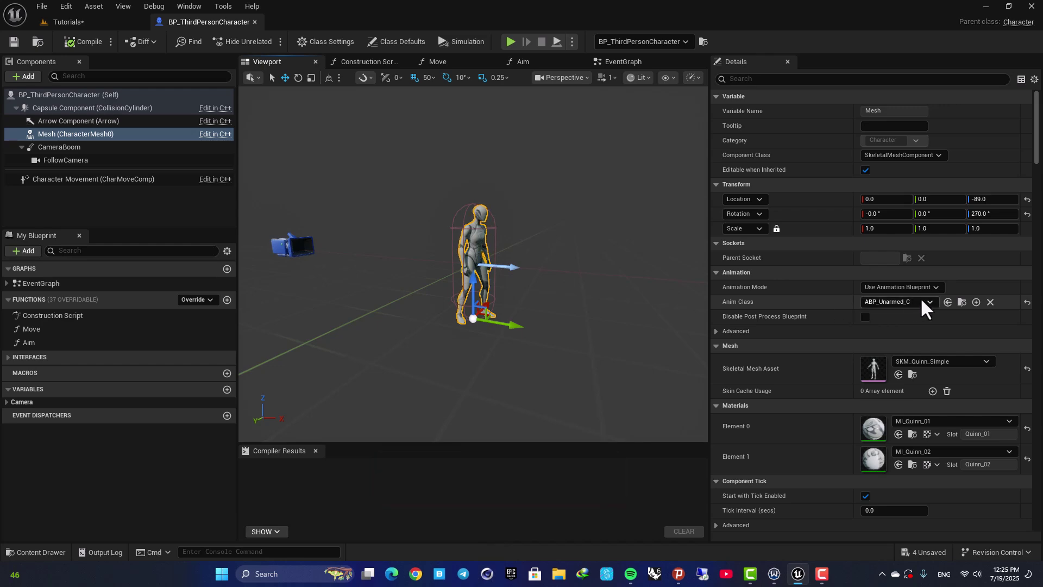
- Locate the mesh's Anim Class asset, open the ABP_Unarmed animation Blueprint and show its Walk / Run state graph
{"action": "left_click", "coordinate": [961, 301]}
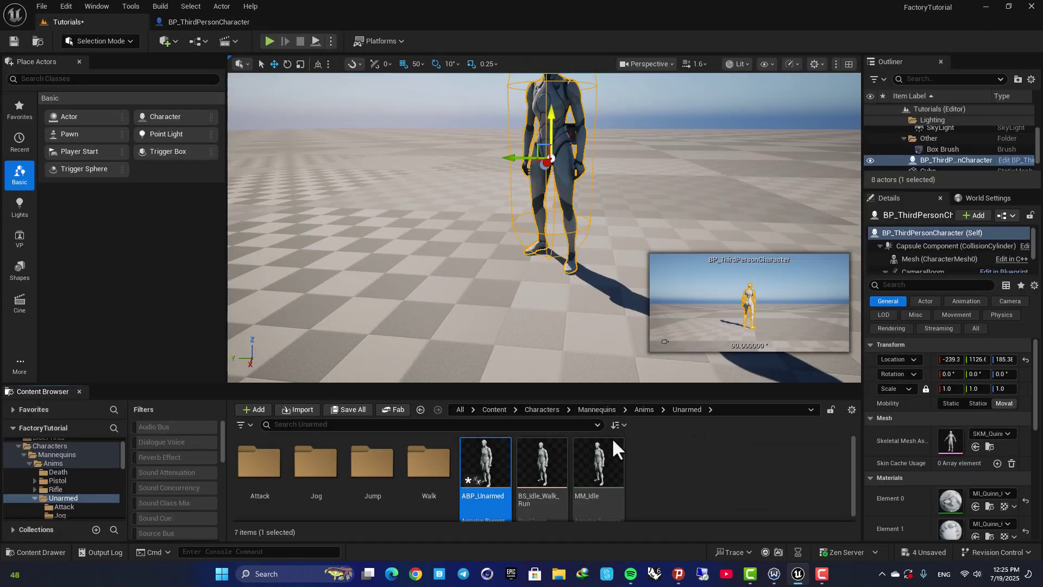
{"action": "double_click", "coordinate": [487, 462]}
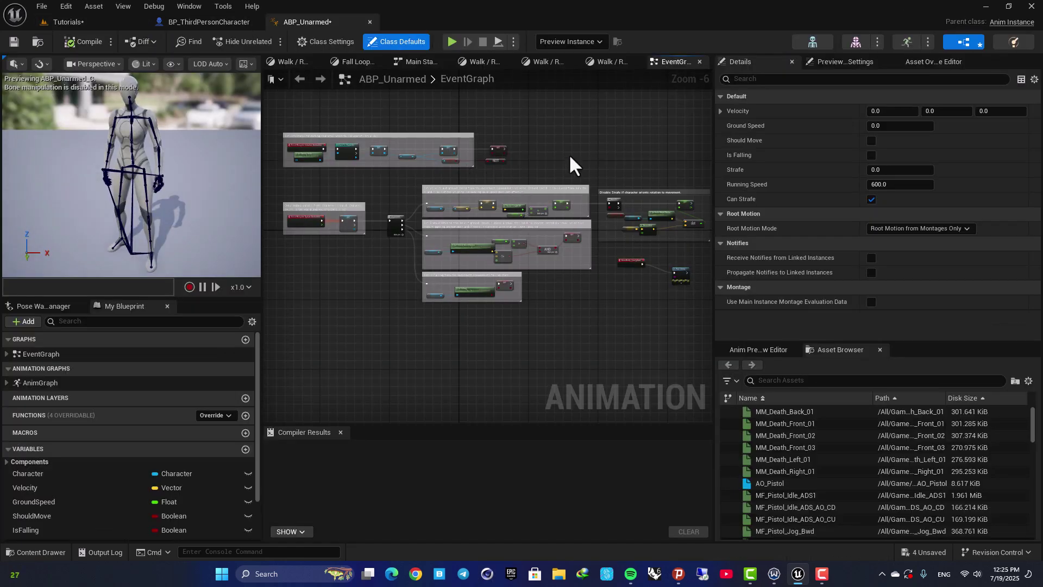
{"action": "left_click", "coordinate": [549, 62]}
{"action": "left_click", "coordinate": [471, 60]}
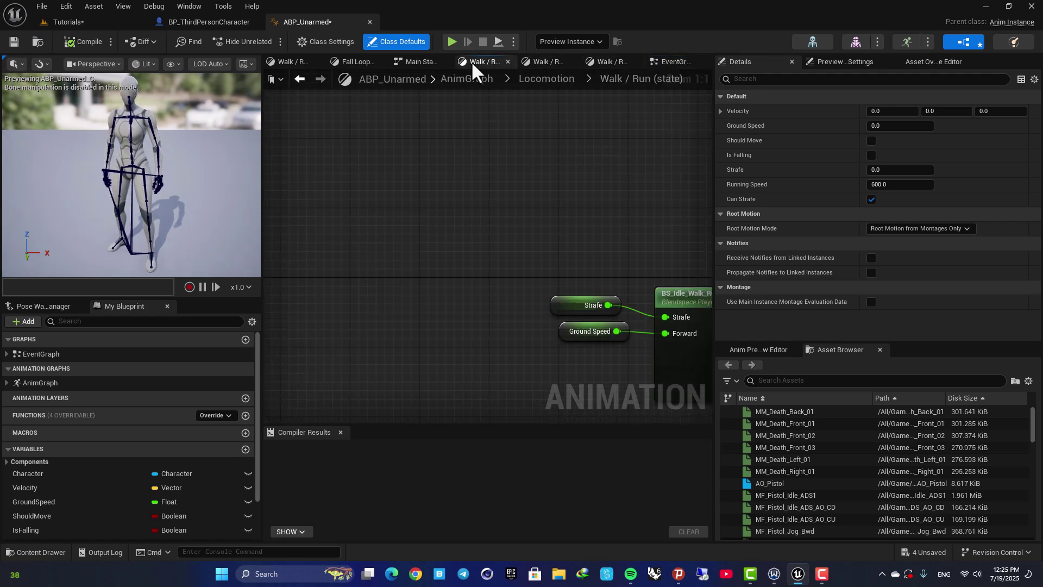
{"action": "right_click_drag", "start_coordinate": [599, 186], "coordinate": [472, 154]}
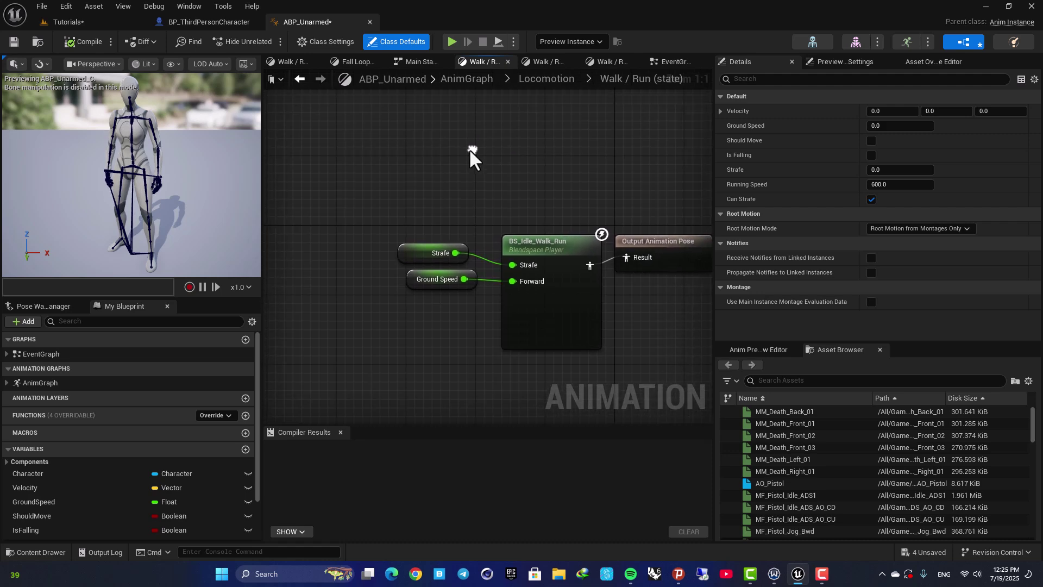
- Examine the Main States state machine and the BS_Idle_Walk_Run blend space feeding the Walk / Run state's output pose
{"action": "left_click", "coordinate": [413, 61]}
{"action": "right_click_drag", "start_coordinate": [667, 206], "coordinate": [468, 168]}
{"action": "scroll", "coordinate": [472, 236], "scroll_direction": "down", "scroll_amount": 2}
{"action": "right_click_drag", "start_coordinate": [471, 236], "coordinate": [464, 252]}
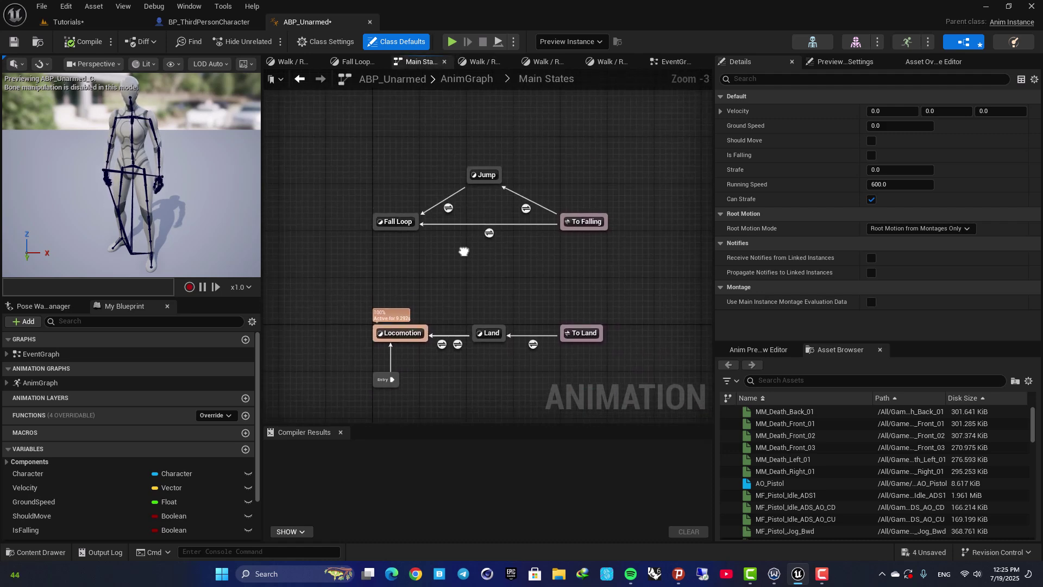
{"action": "left_click", "coordinate": [478, 60]}
{"action": "right_click_drag", "start_coordinate": [543, 177], "coordinate": [452, 172]}
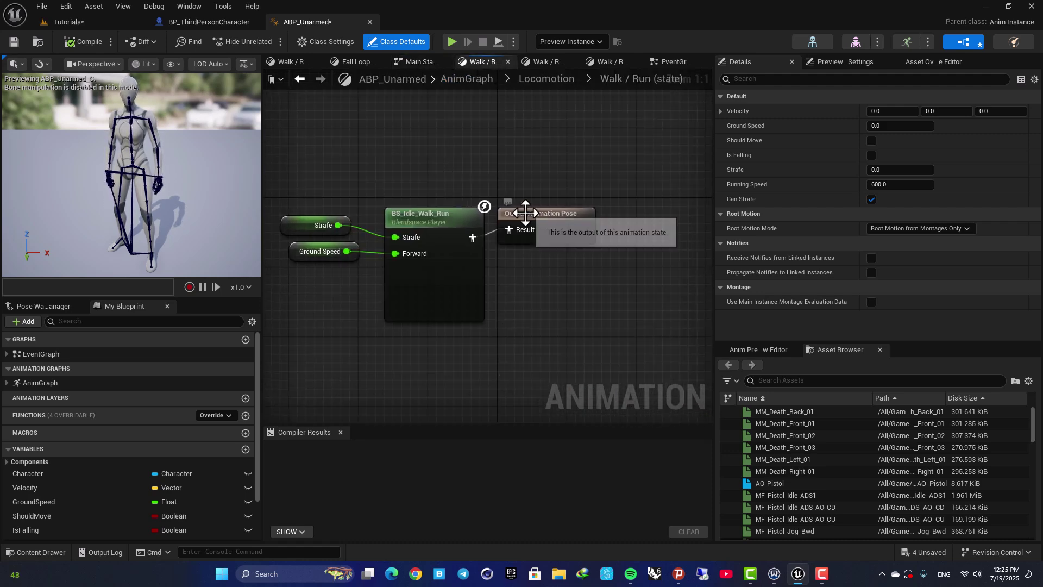
- Open the BS_Idle_Walk_Run blend space and preview the character running with the preview point at Forward 1.0 and no strafe
{"action": "left_click", "coordinate": [454, 172]}
{"action": "left_click", "coordinate": [412, 218]}
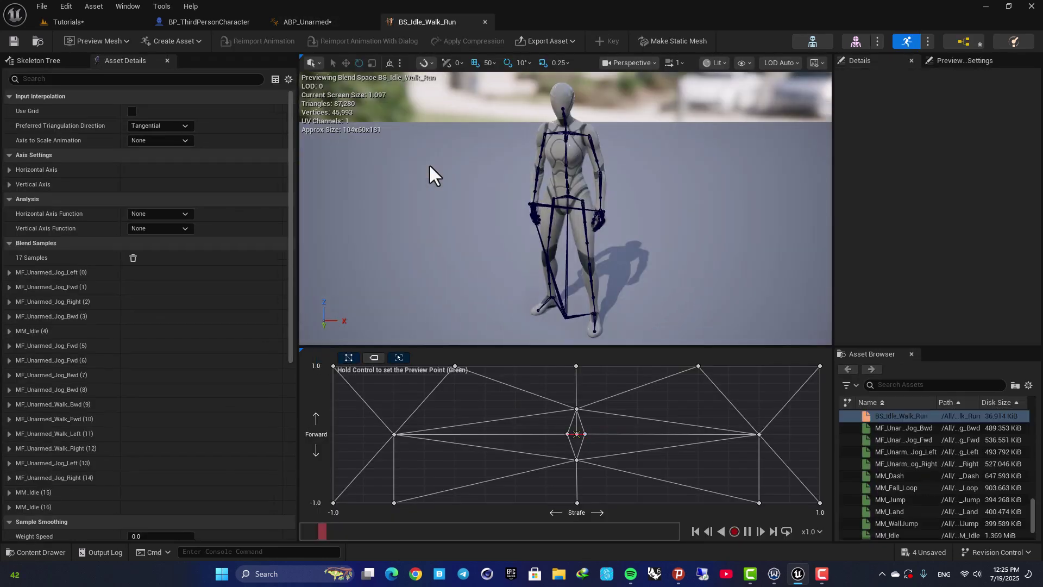
{"action": "right_click_drag", "start_coordinate": [429, 164], "coordinate": [408, 182]}
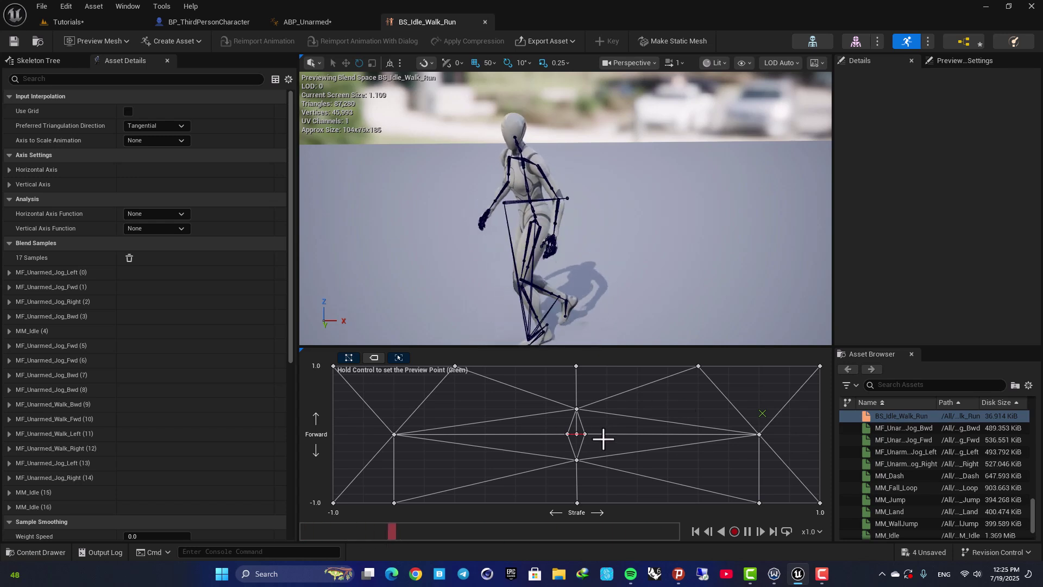
{"action": "key", "text": "ctrl"}
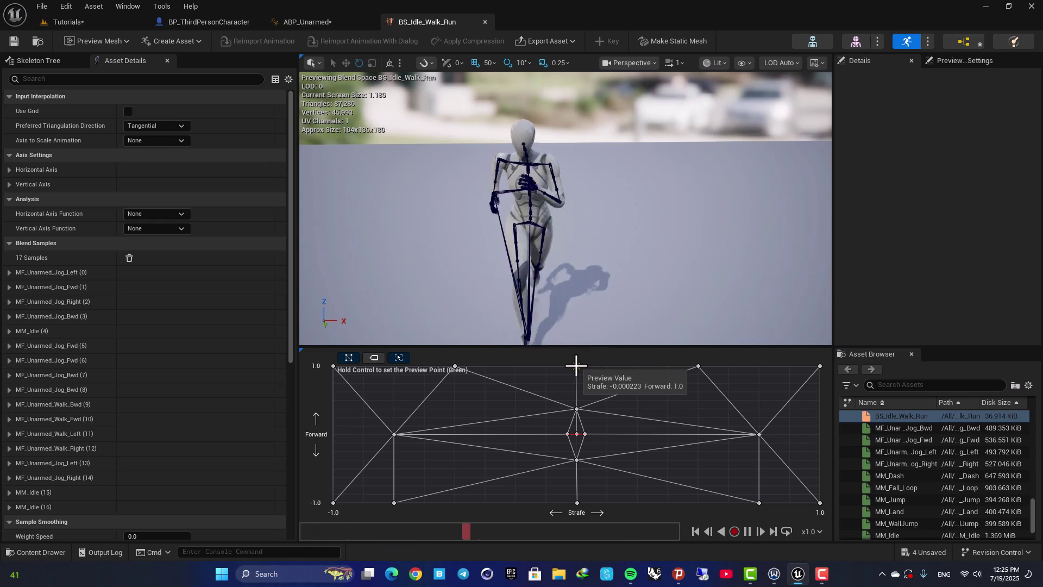
{"action": "left_click_drag", "start_coordinate": [525, 217], "coordinate": [515, 187]}
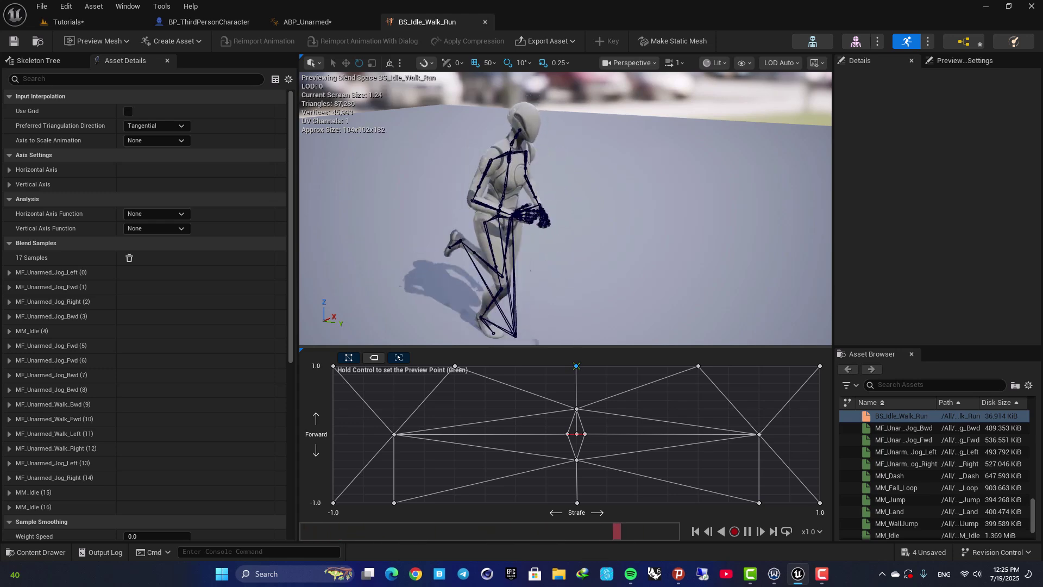
{"action": "right_click_drag", "start_coordinate": [526, 201], "coordinate": [525, 233]}
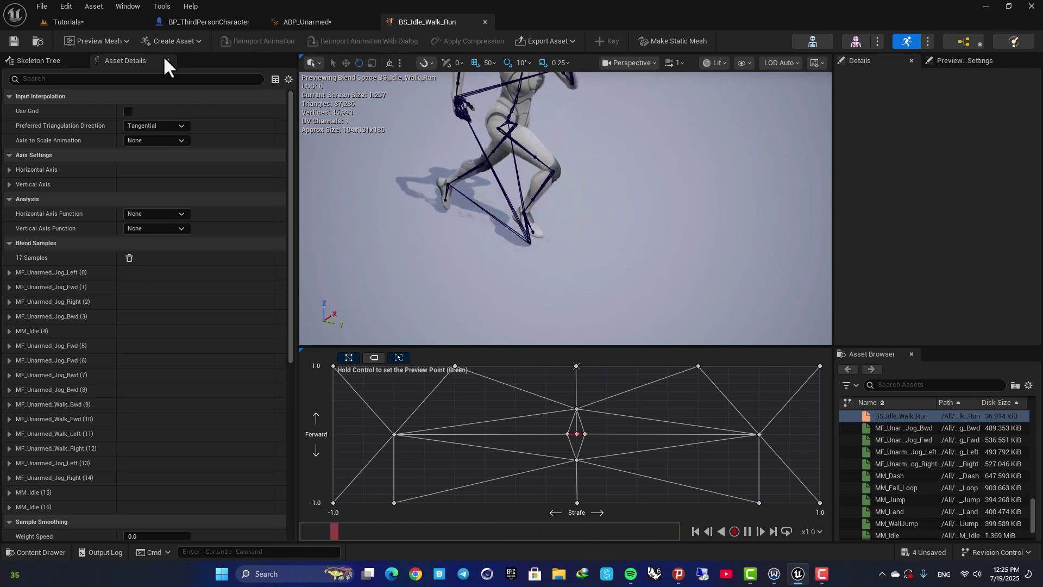
- Locate the blend space's folder among the project assets and open the MF_Unarmed_Jog_Fwd animation from its Jog subfolder
{"action": "left_click", "coordinate": [37, 42]}
{"action": "scroll", "coordinate": [413, 467], "scroll_direction": "down", "scroll_amount": 1}
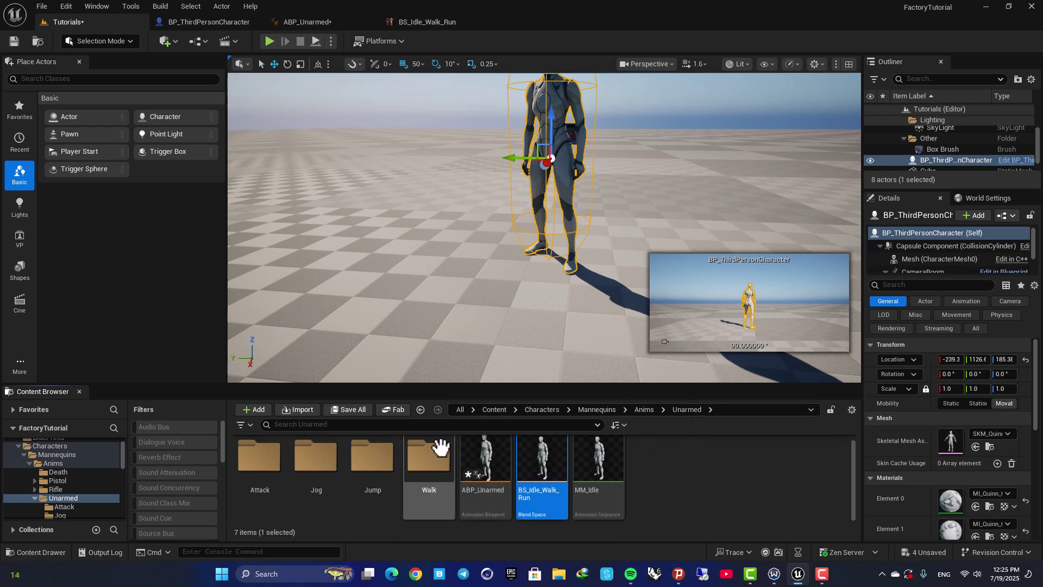
{"action": "double_click", "coordinate": [316, 457]}
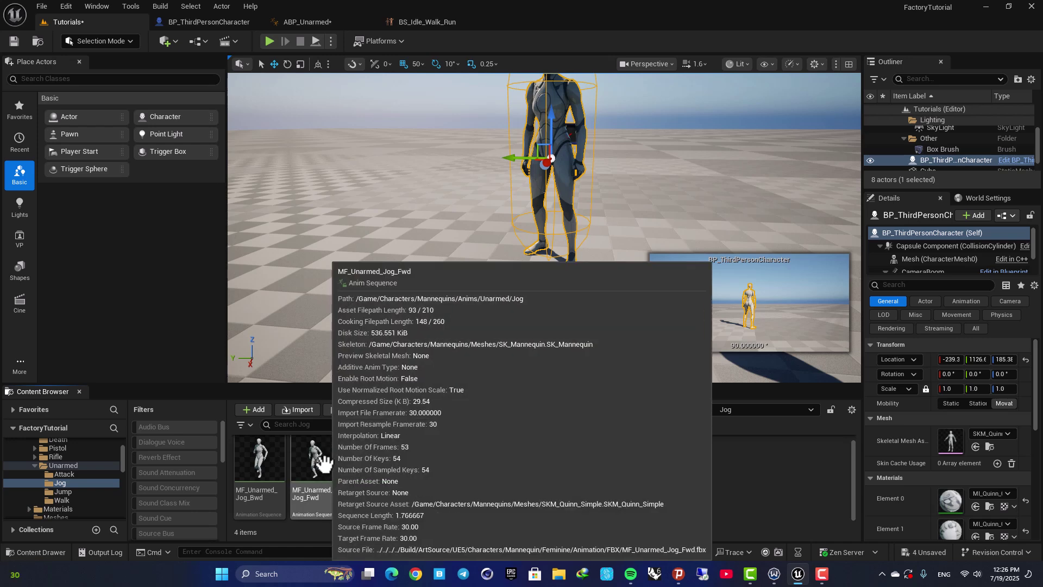
{"action": "double_click", "coordinate": [316, 459]}
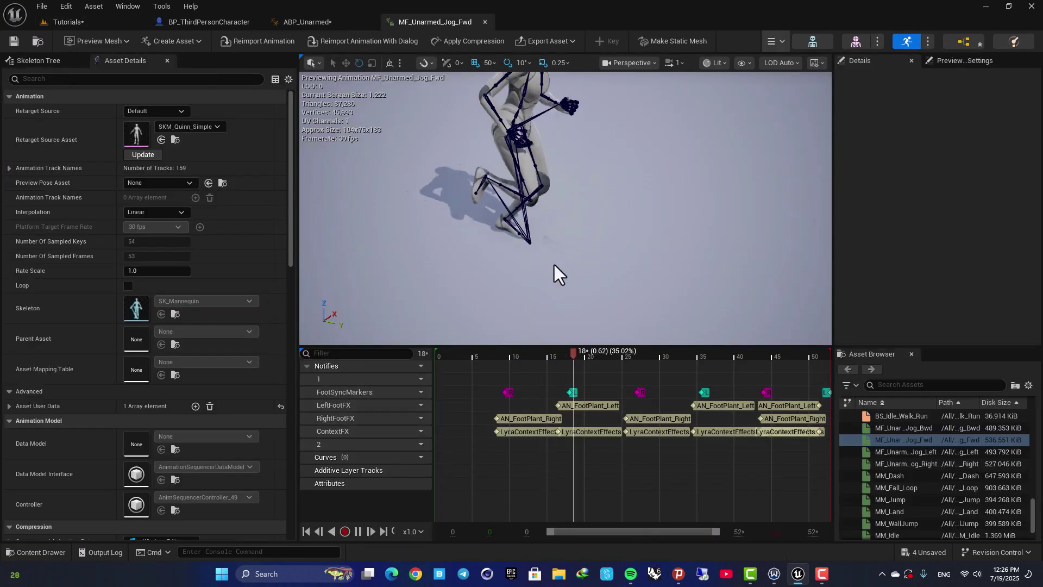
- Pause the jog animation and scrub its timeline to examine the frames where each foot touches the ground
{"action": "right_click_drag", "start_coordinate": [559, 275], "coordinate": [603, 258]}
{"action": "key", "text": "w"}
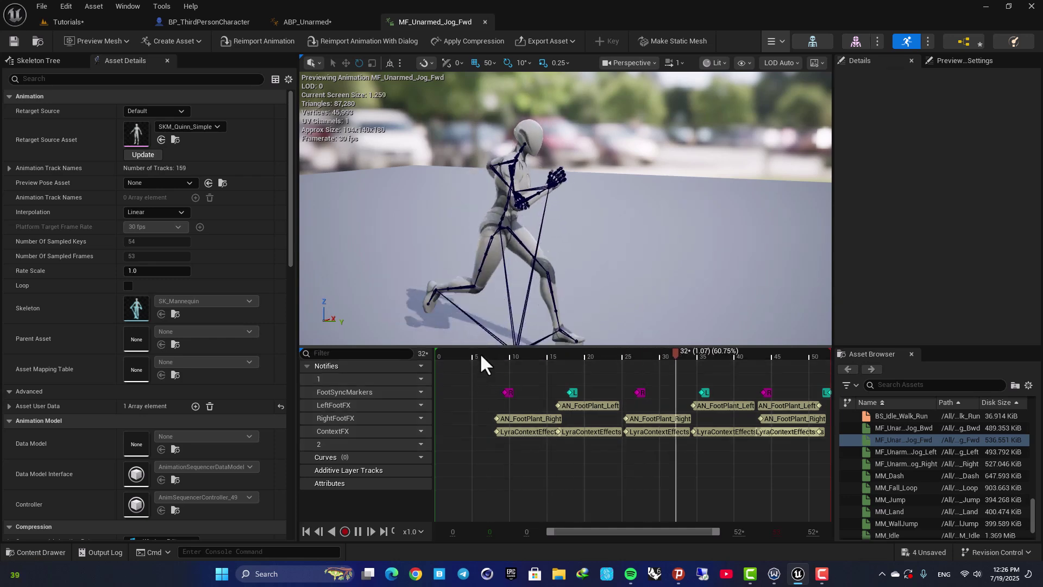
{"action": "left_click_drag", "start_coordinate": [487, 348], "coordinate": [493, 360]}
{"action": "key", "text": "space"}
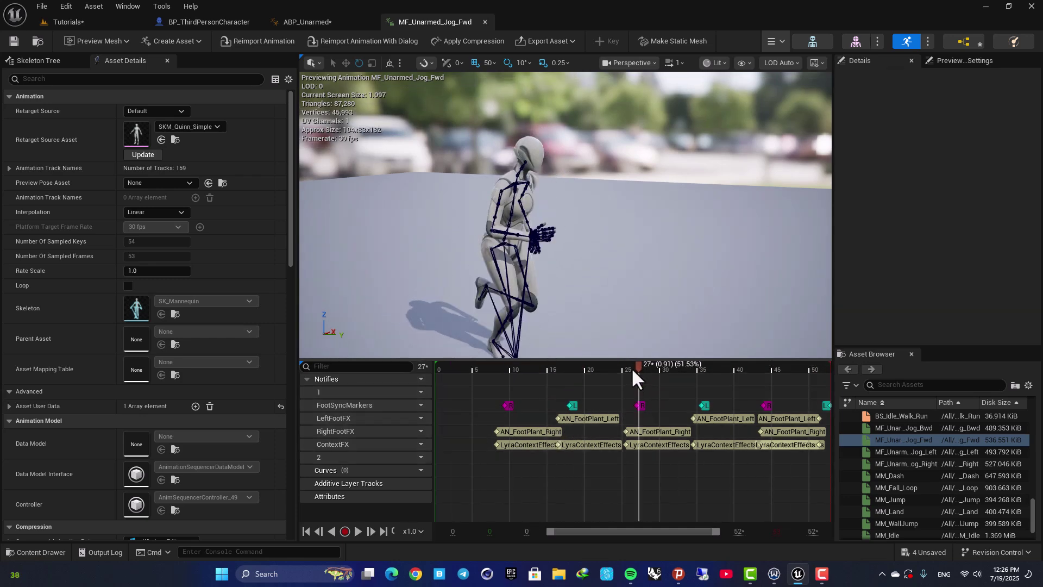
{"action": "left_click_drag", "start_coordinate": [638, 365], "coordinate": [488, 369]}
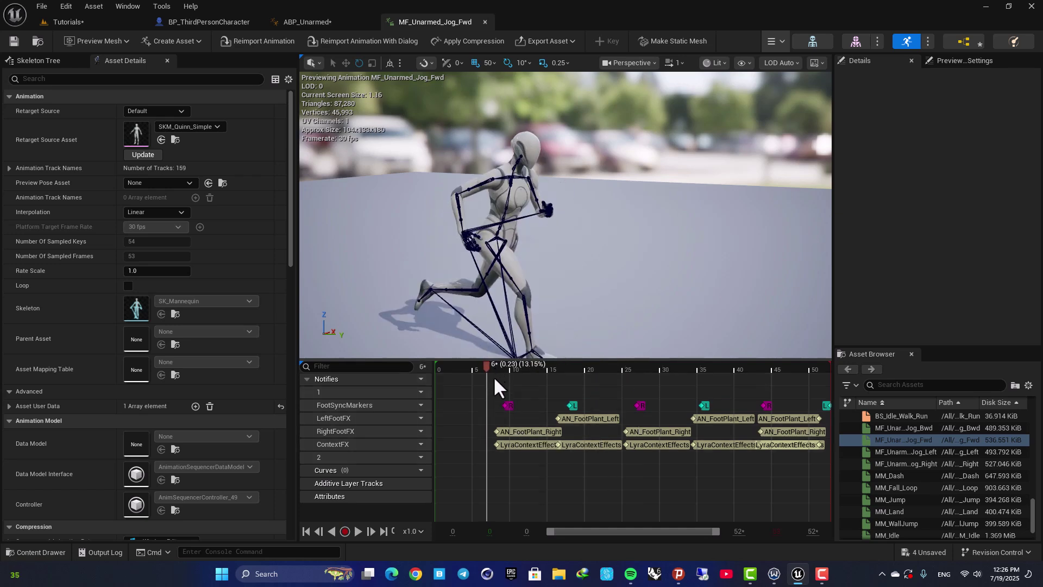
{"action": "left_click_drag", "start_coordinate": [487, 364], "coordinate": [556, 370]}
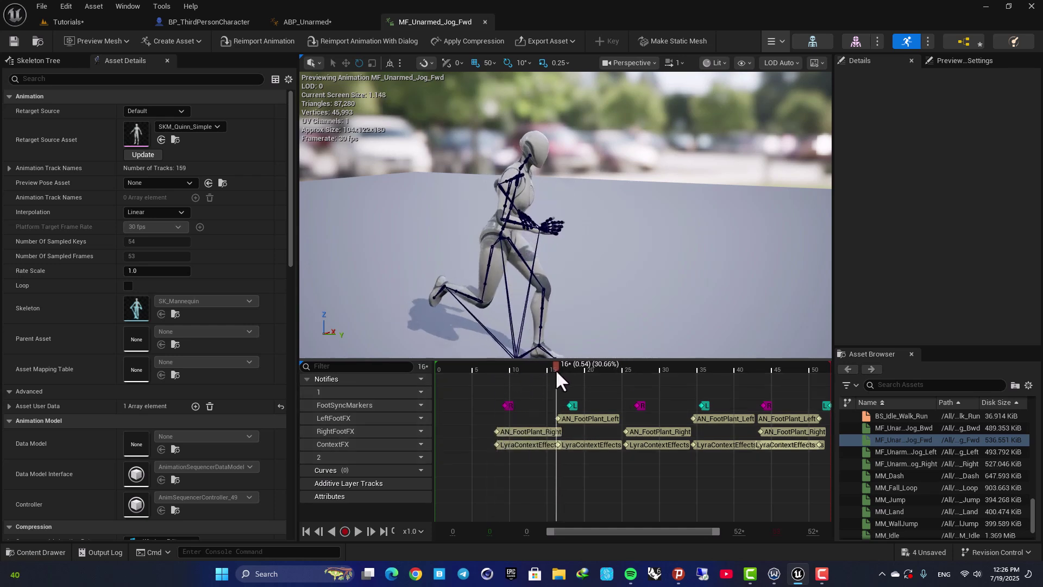
{"action": "mouse_move", "coordinate": [554, 334]}
{"action": "right_mouse_down"}
{"action": "mouse_move", "coordinate": [553, 351]}
{"action": "mouse_move", "coordinate": [553, 340]}
{"action": "right_mouse_up"}
{"action": "scroll", "coordinate": [554, 334], "scroll_direction": "up", "scroll_amount": 2}
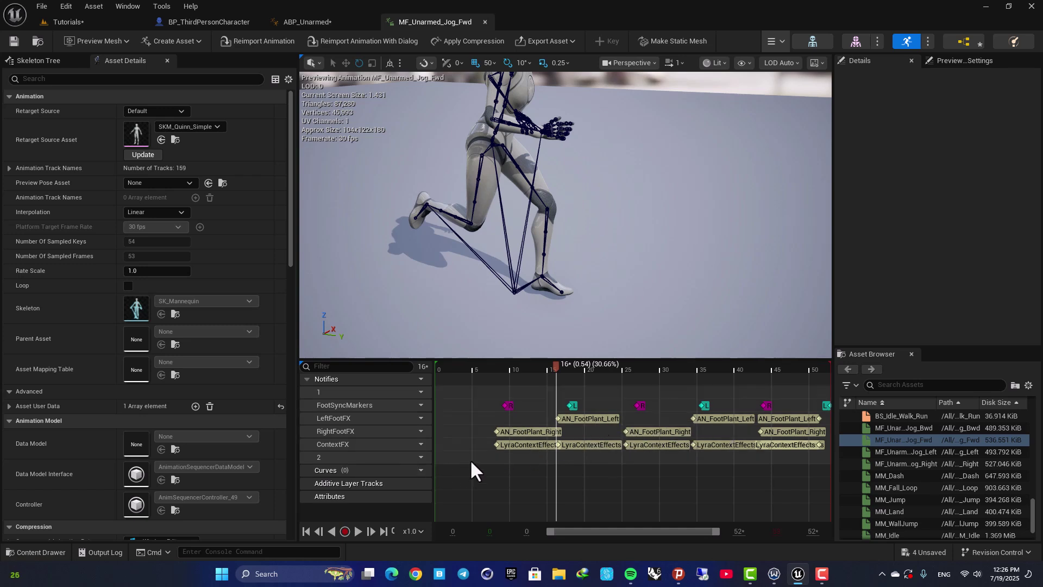
- Add a new notify track to the MF_Unarmed_Jog_Fwd animation
{"action": "left_click", "coordinate": [415, 379]}
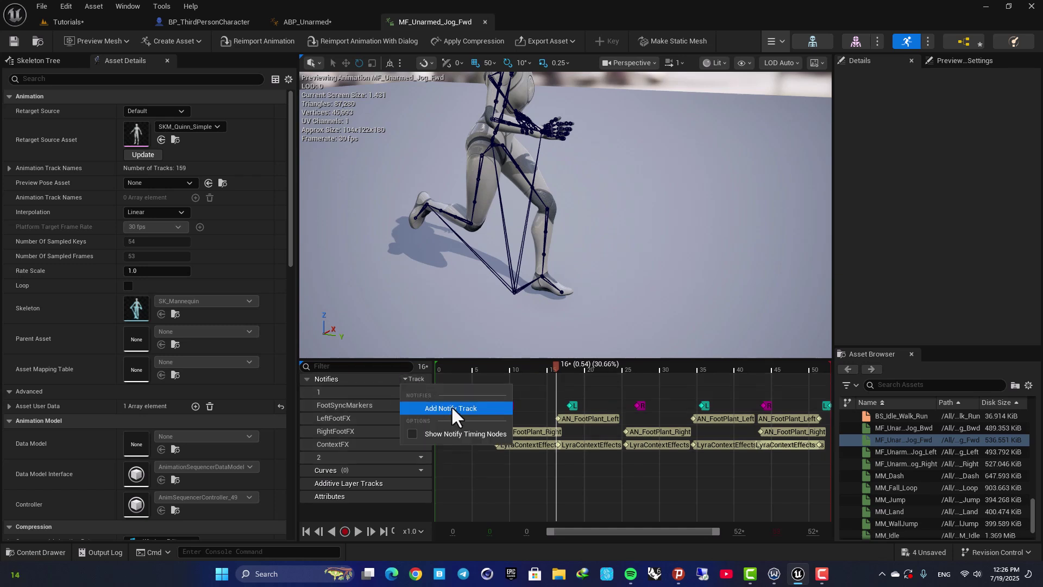
{"action": "left_click", "coordinate": [451, 406]}
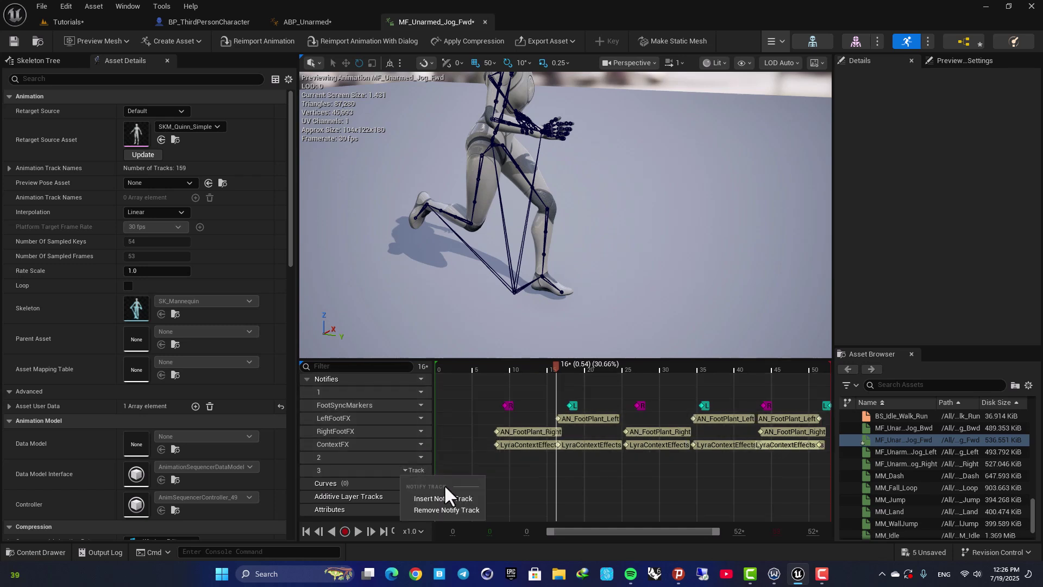
{"action": "left_click", "coordinate": [492, 465]}
- Create a new notify named Footstep on track 3, aligned with the first AN_FootPlant_Right notify at about frame 8
{"action": "right_click", "coordinate": [502, 471]}
{"action": "mouse_move", "coordinate": [538, 497]}
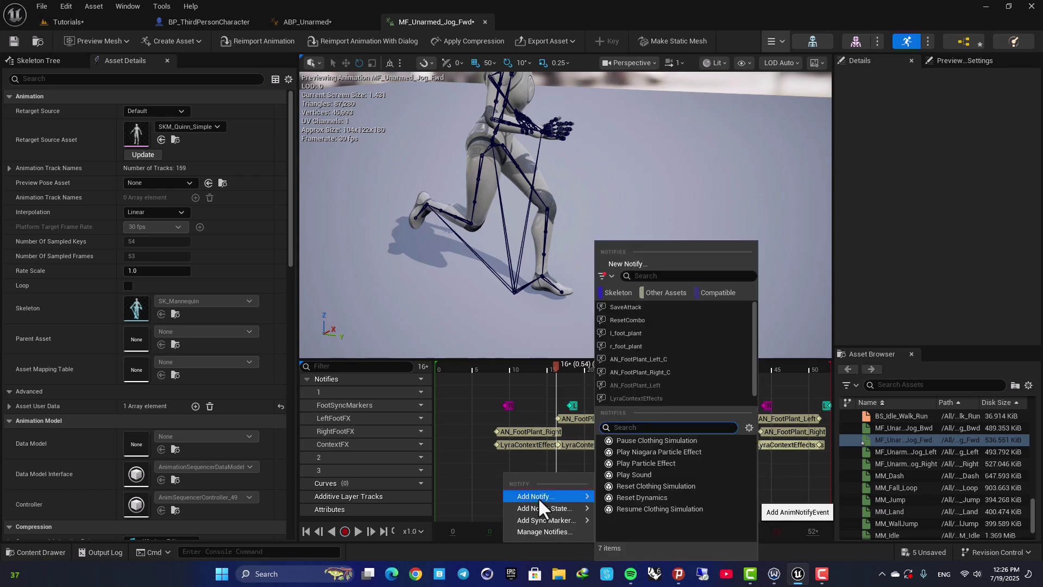
{"action": "left_click", "coordinate": [631, 268]}
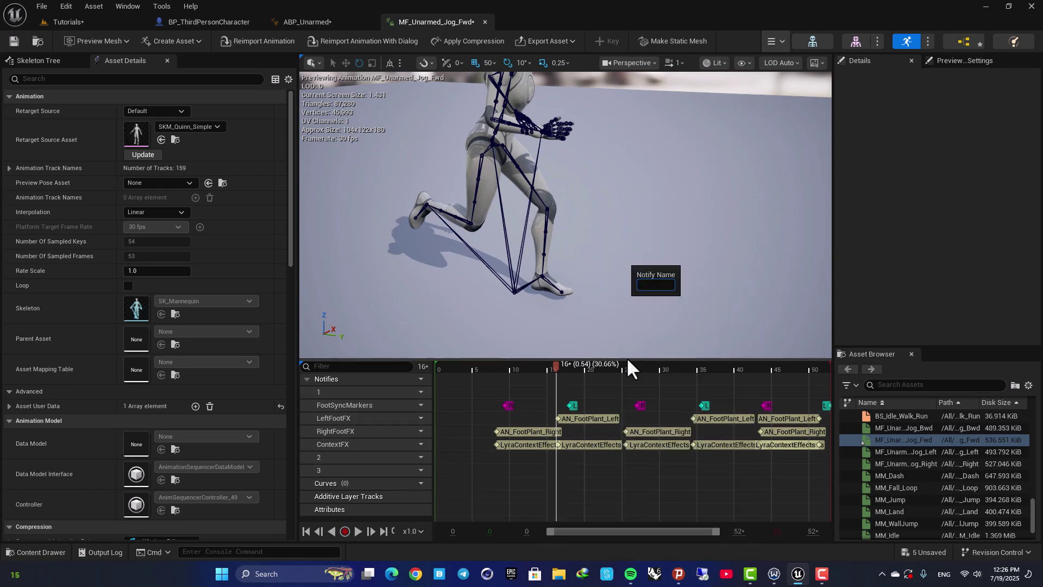
{"action": "type", "text": "Footstep"}
{"action": "key", "text": "Return"}
{"action": "left_click_drag", "start_coordinate": [523, 471], "coordinate": [513, 472]}
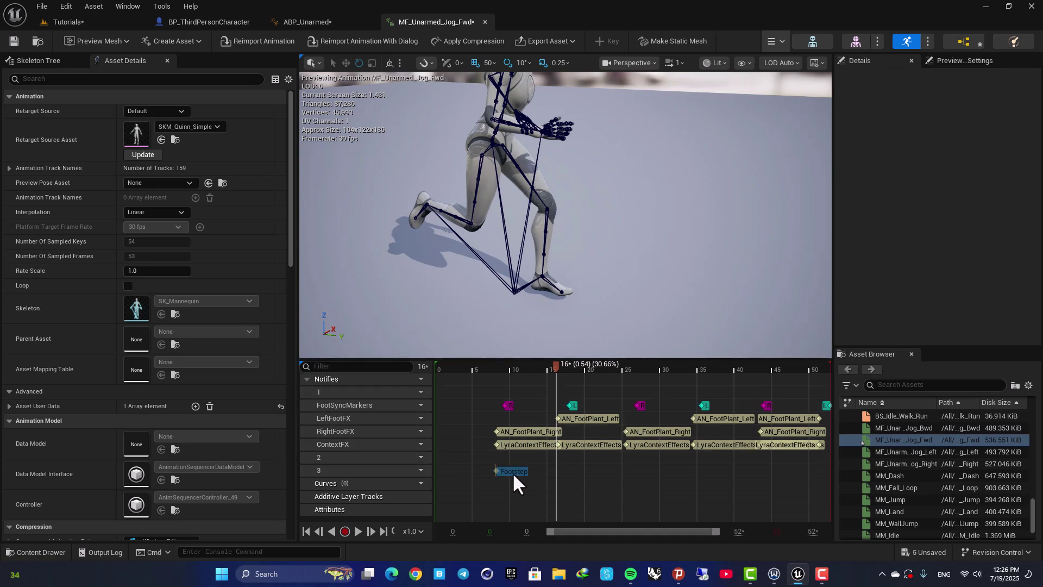
- Check the foot contacts on the timeline and place a copy of the Footstep notify on track 3 at about frame 16
{"action": "left_click_drag", "start_coordinate": [549, 370], "coordinate": [495, 382]}
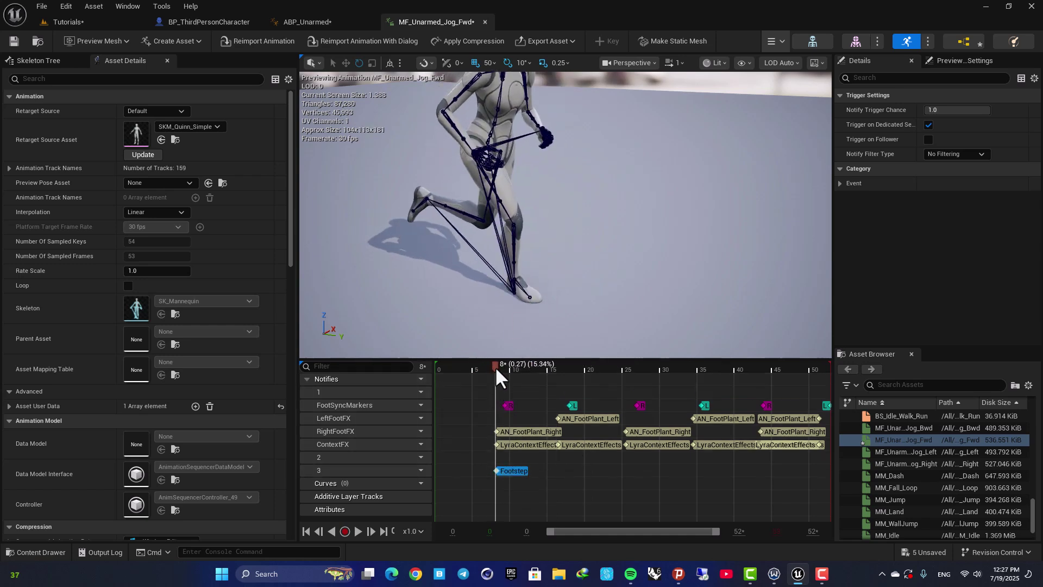
{"action": "left_click_drag", "start_coordinate": [496, 368], "coordinate": [559, 364]}
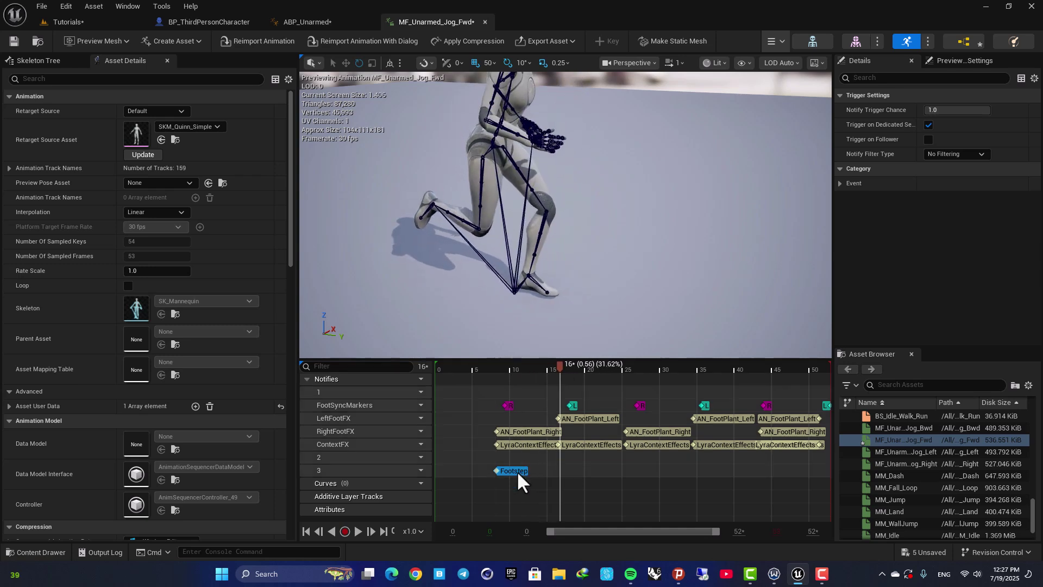
{"action": "key", "text": "ctrl+v"}
{"action": "mouse_move", "coordinate": [516, 470]}
{"action": "left_mouse_down"}
{"action": "mouse_move", "coordinate": [536, 466]}
{"action": "mouse_move", "coordinate": [514, 471]}
{"action": "left_mouse_up"}
{"action": "left_click_drag", "start_coordinate": [571, 409], "coordinate": [572, 468]}
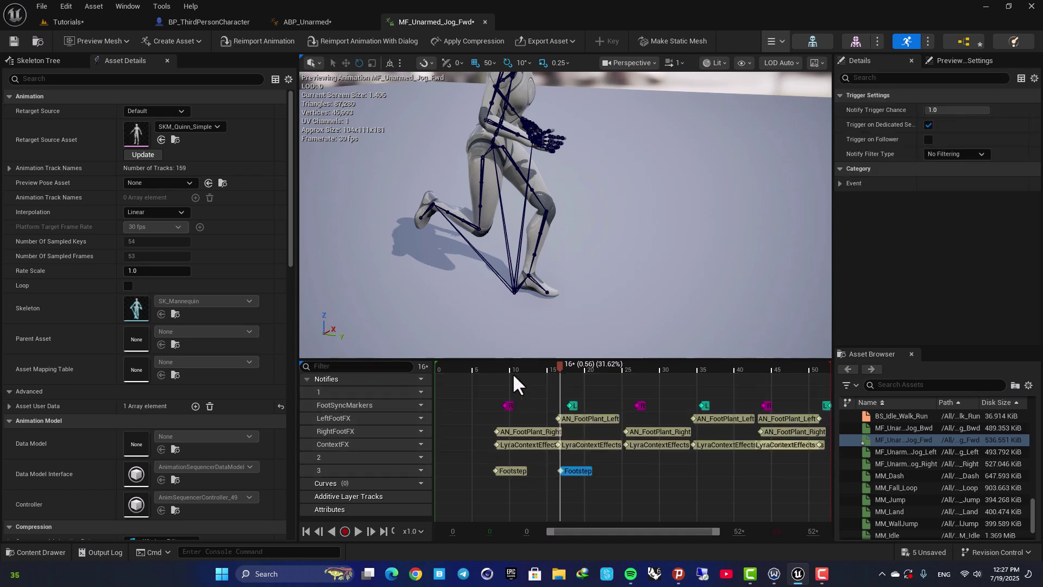
- Delete both Footstep notifies from track 3 and check the existing AN_FootPlant_Left and AN_FootPlant_Right notifies
{"action": "left_click", "coordinate": [483, 370]}
{"action": "left_click", "coordinate": [504, 471]}
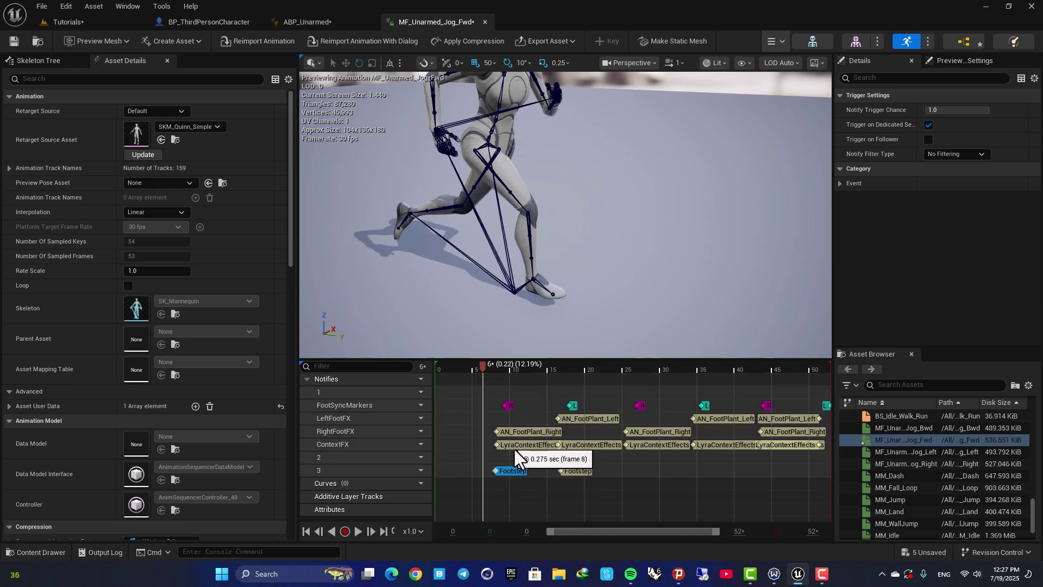
{"action": "key", "text": "Delete"}
{"action": "left_click", "coordinate": [570, 472]}
{"action": "key", "text": "Delete"}
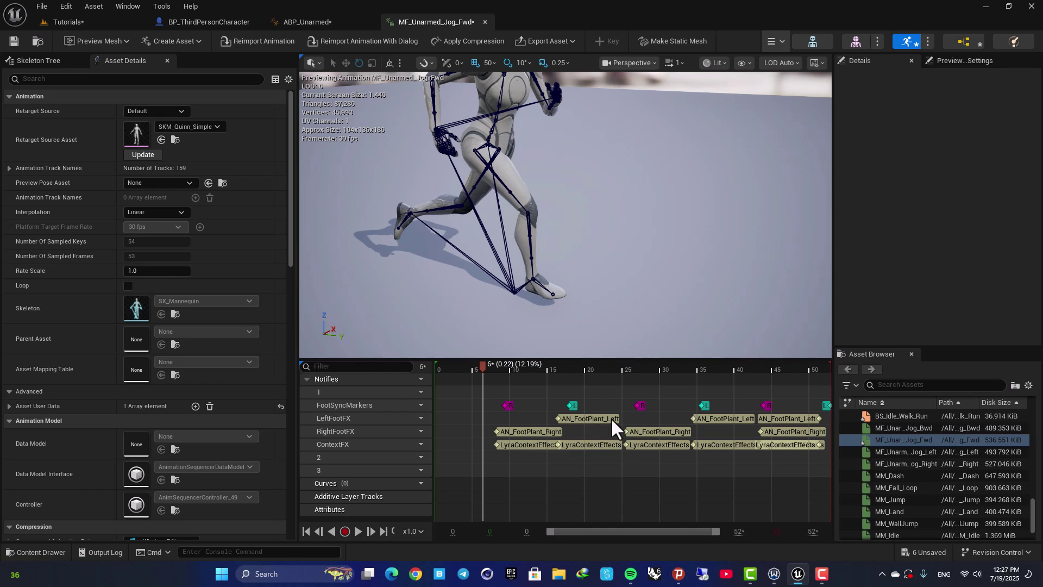
{"action": "left_click", "coordinate": [579, 418]}
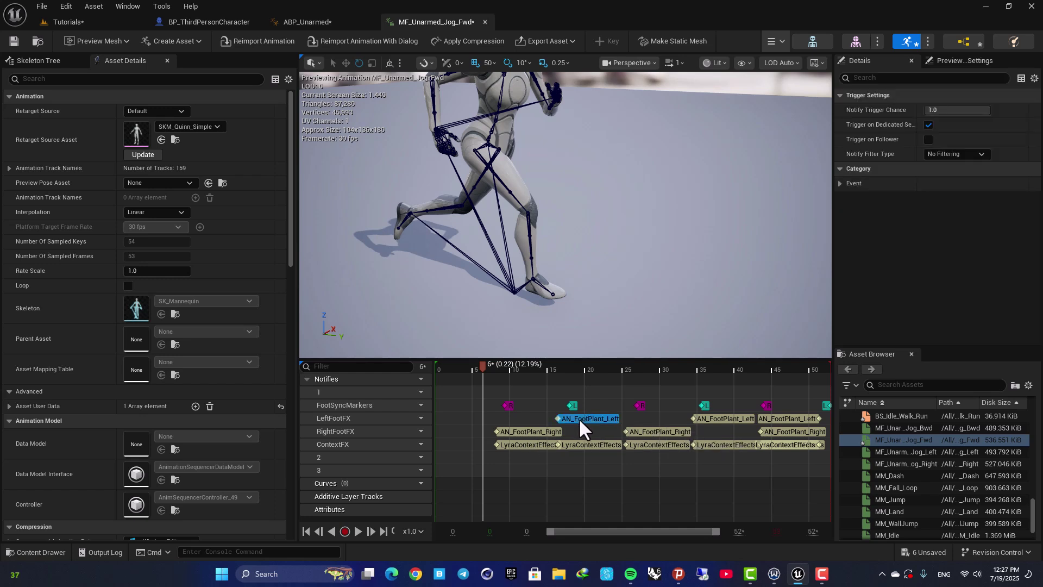
{"action": "left_click", "coordinate": [530, 430]}
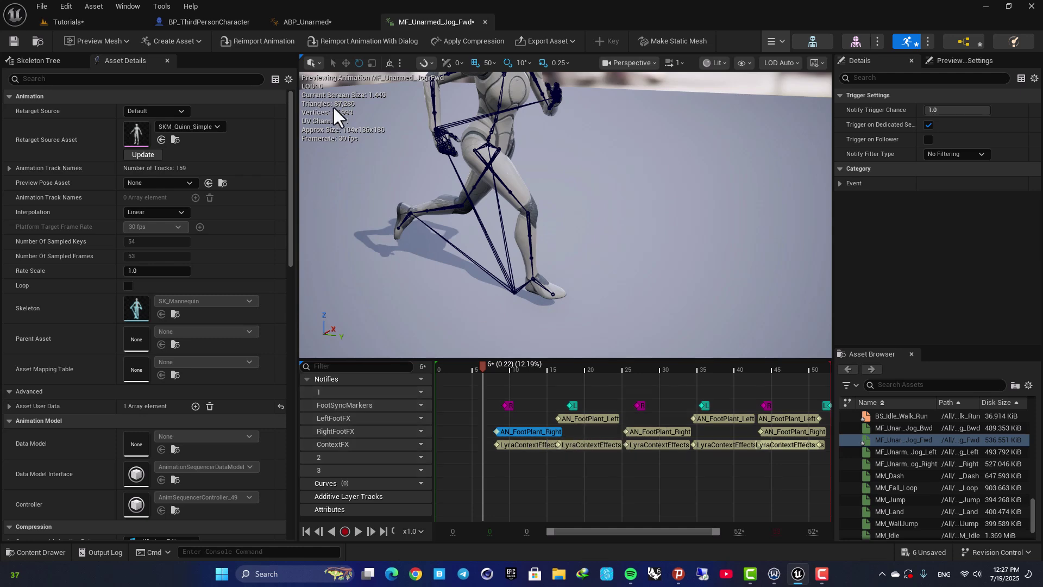
- In ABP_Unarmed's EventGraph, add the AnimNotify_AN_FootPlant_Left event in an empty area below the existing nodes
{"action": "left_click", "coordinate": [300, 17]}
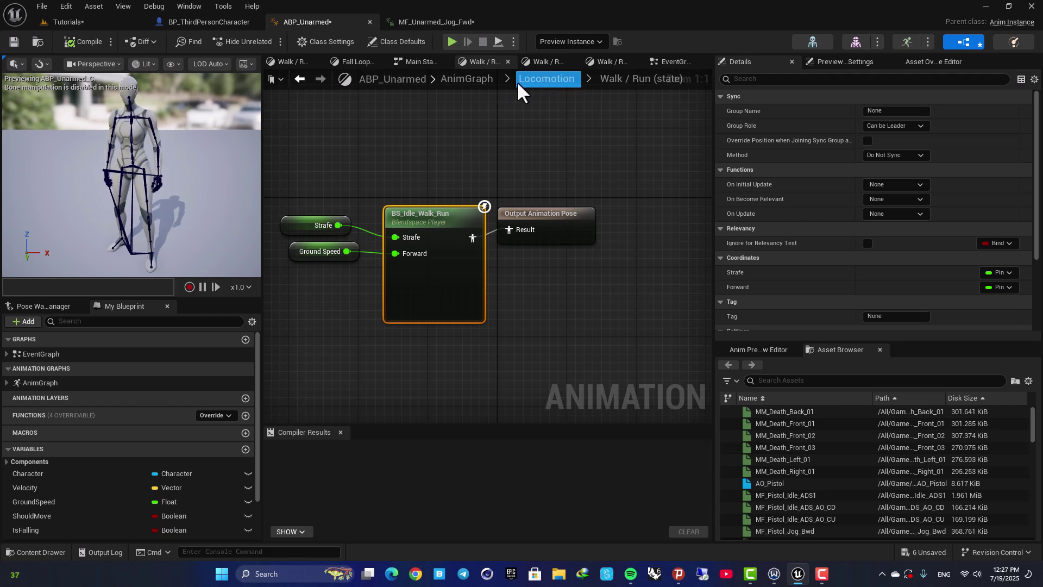
{"action": "left_click", "coordinate": [672, 61]}
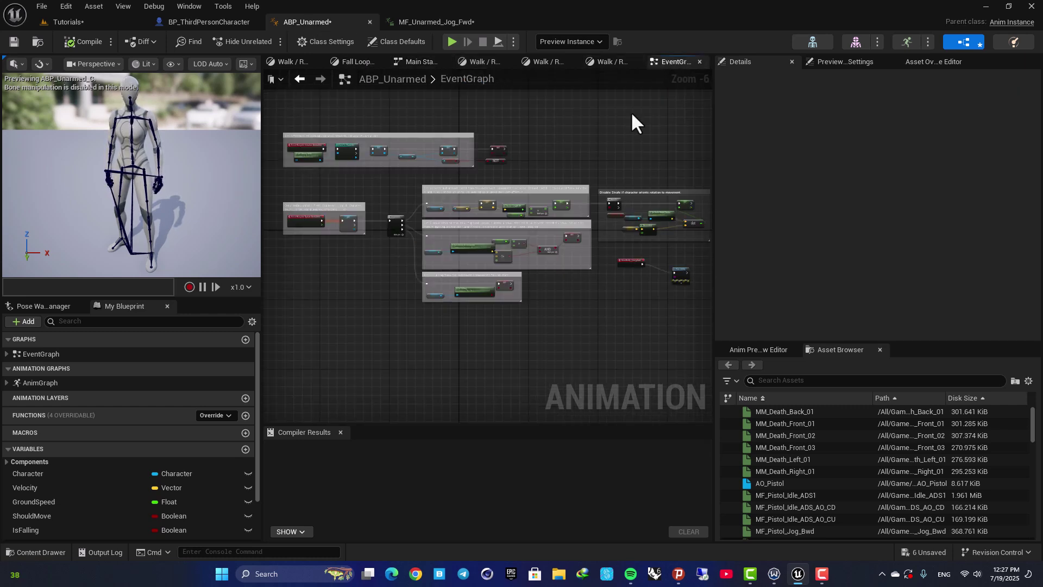
{"action": "right_click_drag", "start_coordinate": [439, 352], "coordinate": [539, 246]}
{"action": "scroll", "coordinate": [539, 247], "scroll_direction": "up", "scroll_amount": 2}
{"action": "right_click", "coordinate": [429, 242]}
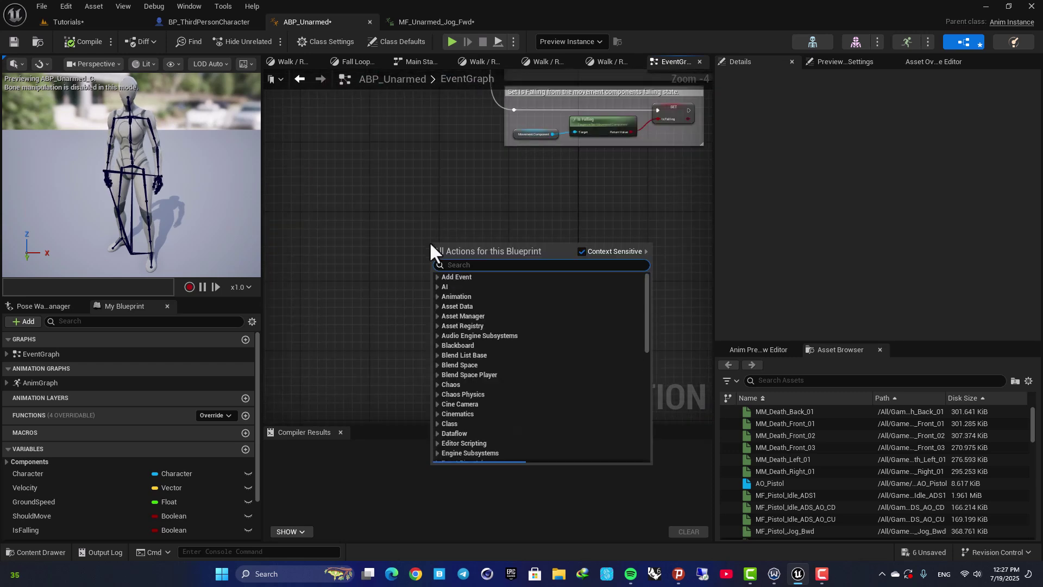
{"action": "type", "text": "foot plant"}
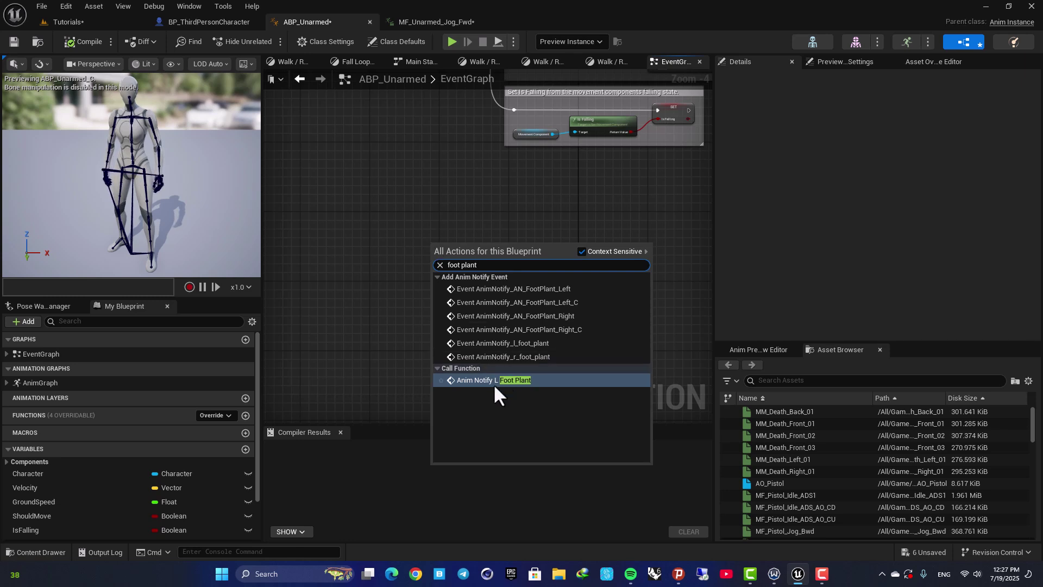
{"action": "left_click", "coordinate": [559, 289]}
{"action": "scroll", "coordinate": [474, 252], "scroll_direction": "up", "scroll_amount": 3}
{"action": "left_click", "coordinate": [451, 311]}
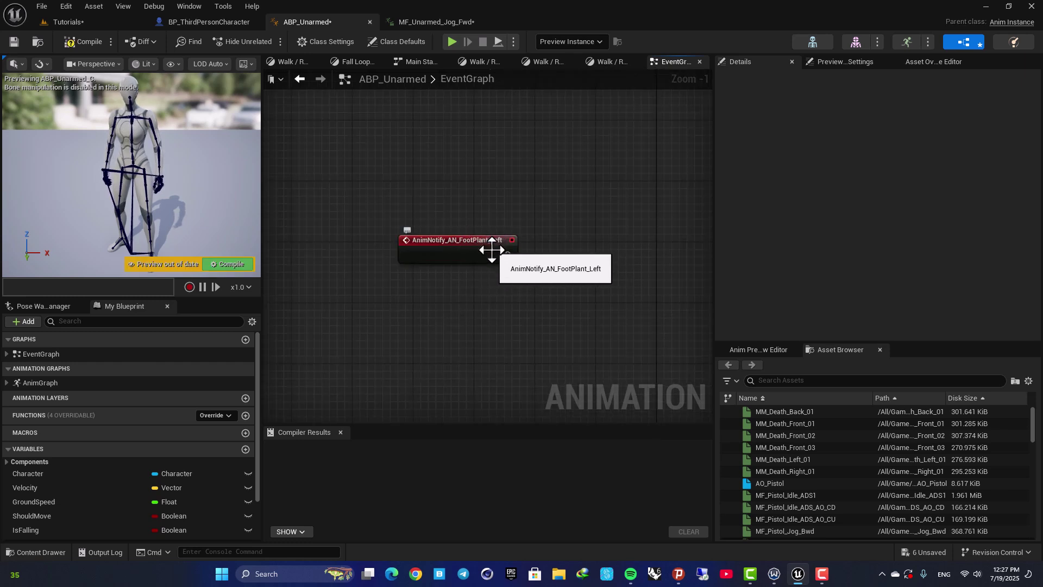
- Add the AnimNotify_AN_FootPlant_Right event and place it just below the left foot plant event
{"action": "right_click", "coordinate": [431, 315]}
{"action": "type", "text": "foot"}
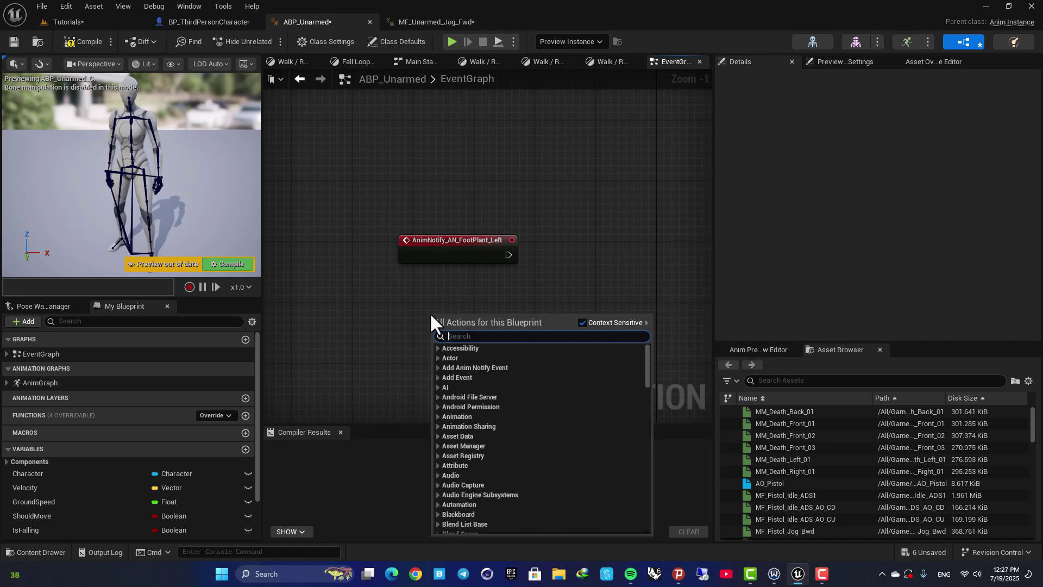
{"action": "type", "text": " plant righ"}
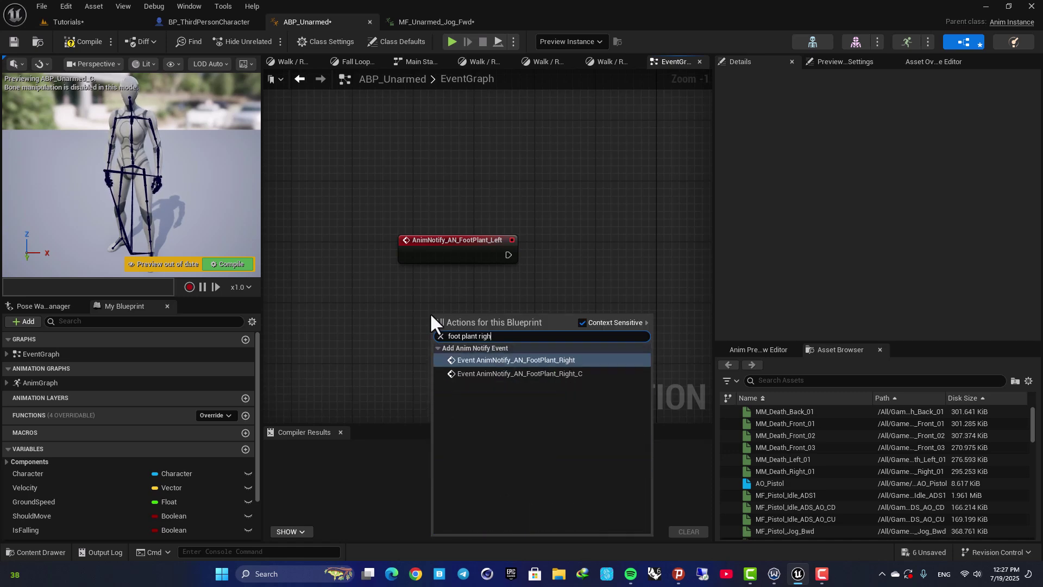
{"action": "left_click", "coordinate": [551, 360]}
{"action": "left_click_drag", "start_coordinate": [501, 311], "coordinate": [476, 289]}
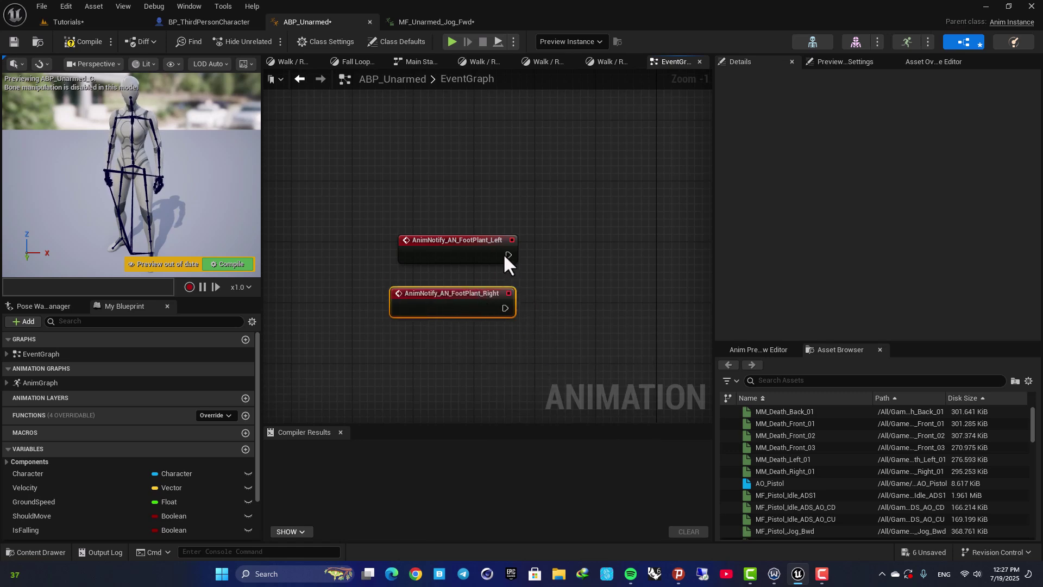
- Add a Print String node and connect both the left and right foot plant events to its execution input
{"action": "left_click_drag", "start_coordinate": [508, 255], "coordinate": [663, 234]}
{"action": "type", "text": "print"}
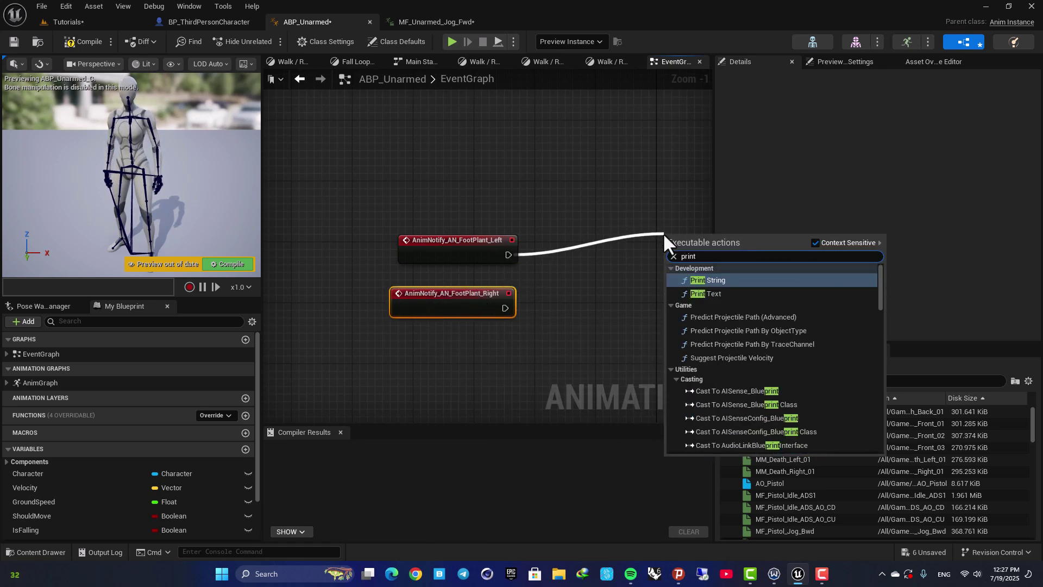
{"action": "key", "text": "Return"}
{"action": "left_click_drag", "start_coordinate": [508, 314], "coordinate": [668, 246]}
{"action": "right_click_drag", "start_coordinate": [621, 196], "coordinate": [540, 205]}
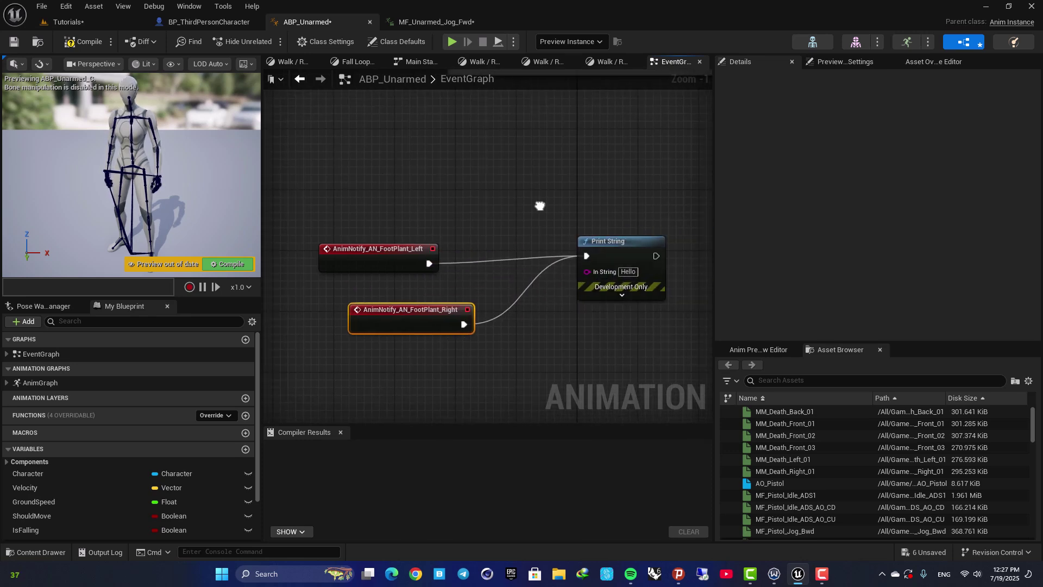
- Play the Tutorials level and run the character around to test the foot plant Print String output, ending the play session
{"action": "left_click", "coordinate": [84, 22]}
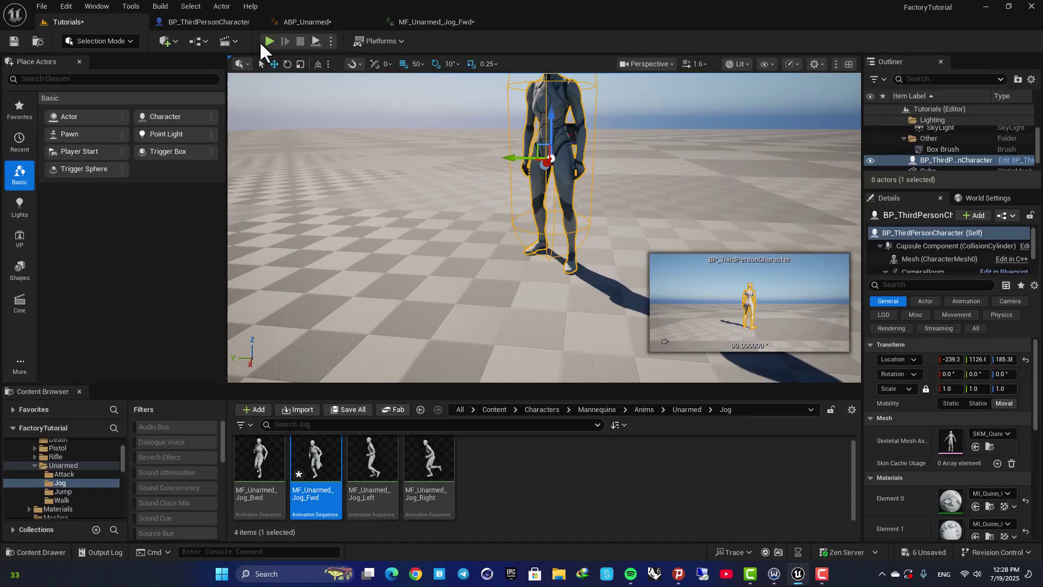
{"action": "key", "text": "alt+p"}
{"action": "key", "text": "w"}
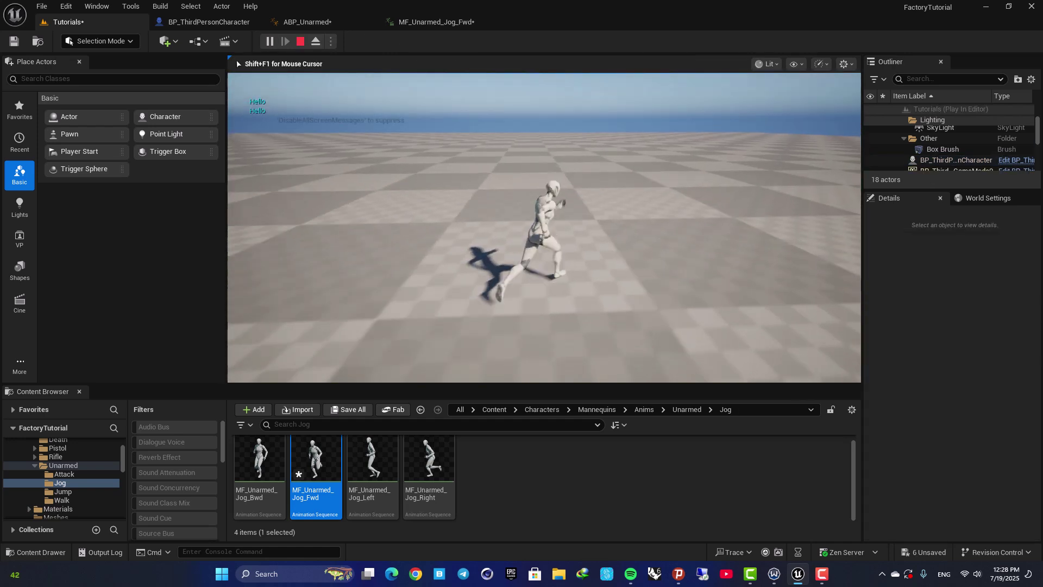
{"action": "key", "text": "w"}
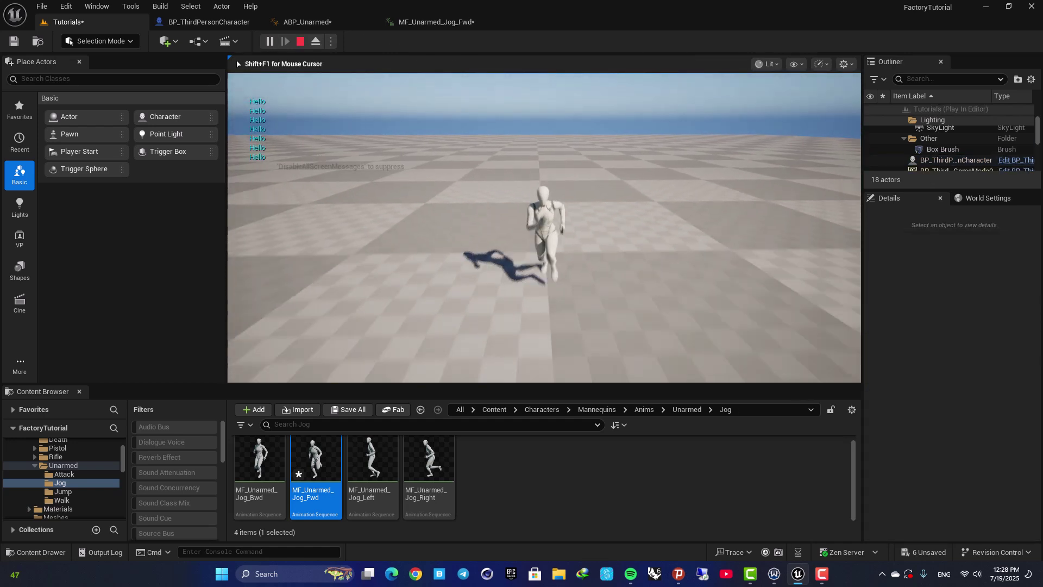
{"action": "key", "text": "d"}
{"action": "key", "text": "Escape"}
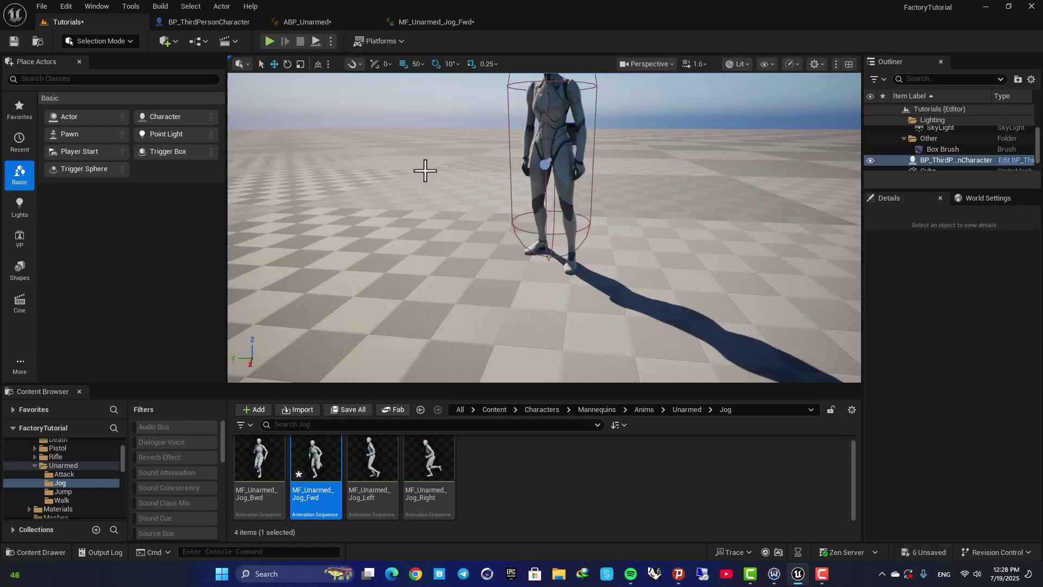
- In ABP_Unarmed, align the right foot plant event beneath the left one and delete the Print String node
{"action": "left_click", "coordinate": [203, 22]}
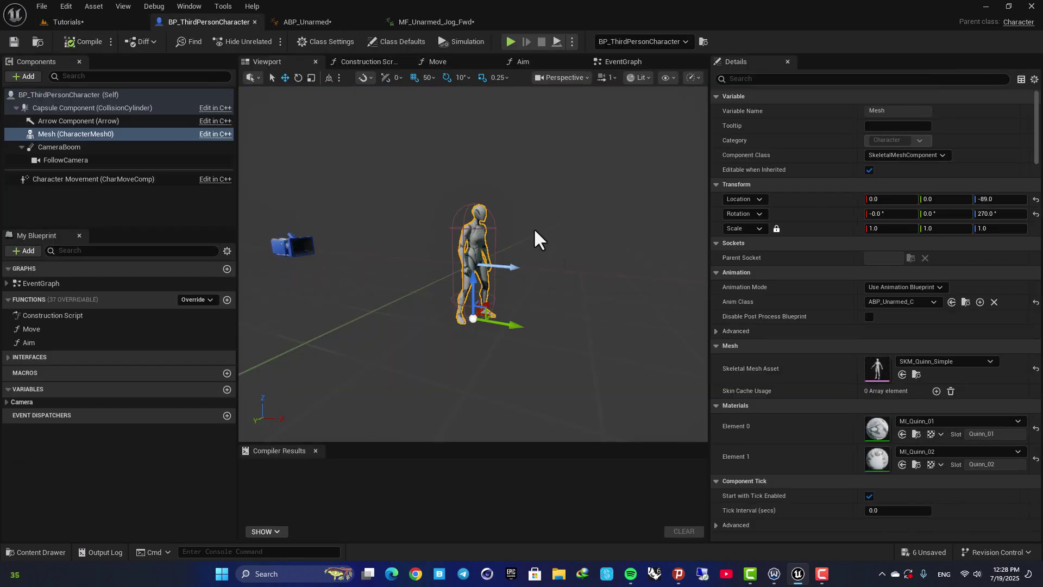
{"action": "left_click", "coordinate": [293, 21]}
{"action": "left_click_drag", "start_coordinate": [424, 311], "coordinate": [387, 304]}
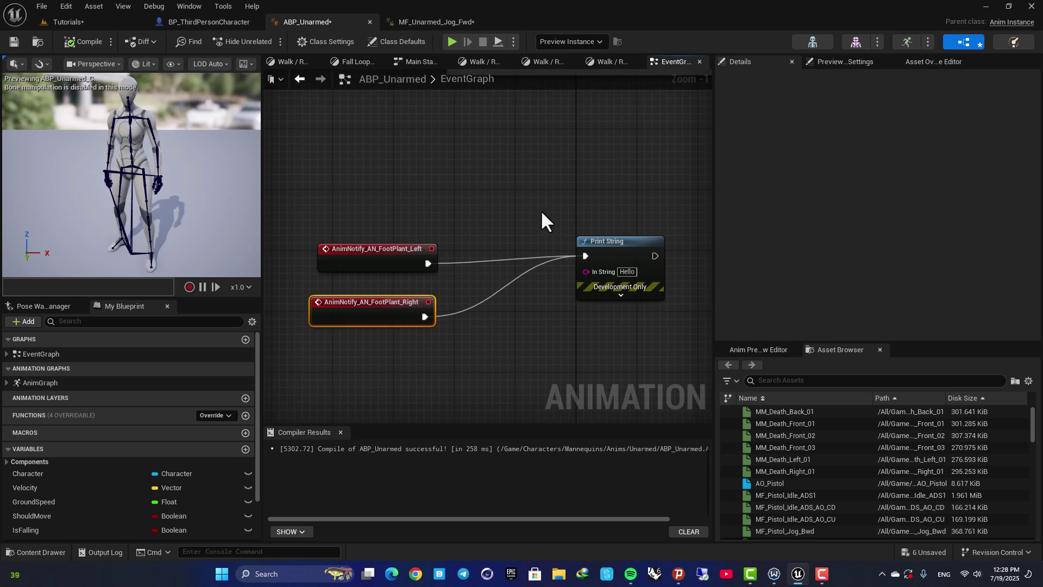
{"action": "left_click", "coordinate": [368, 249]}
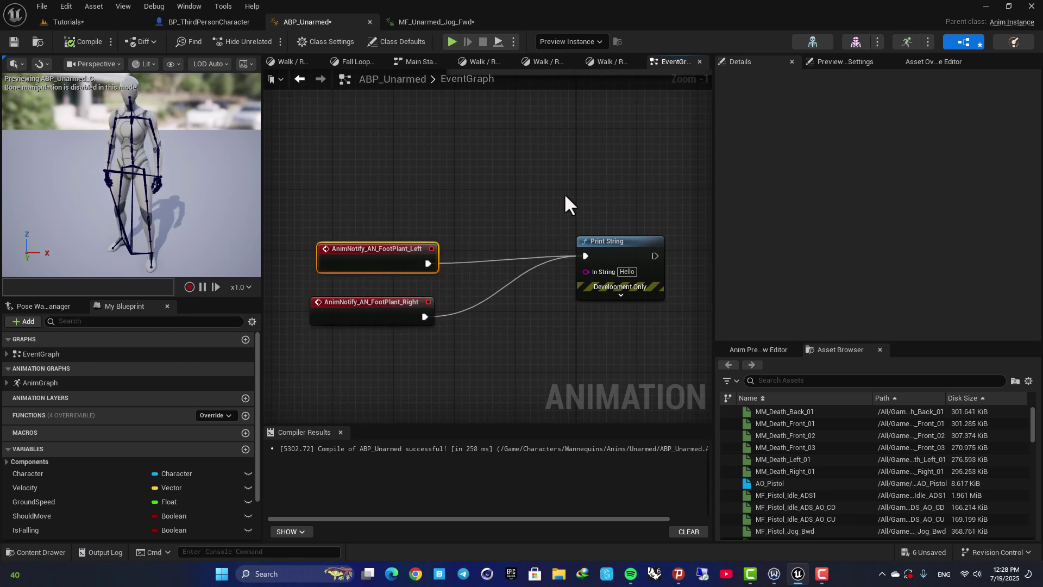
{"action": "left_click", "coordinate": [599, 237]}
{"action": "key", "text": "Delete"}
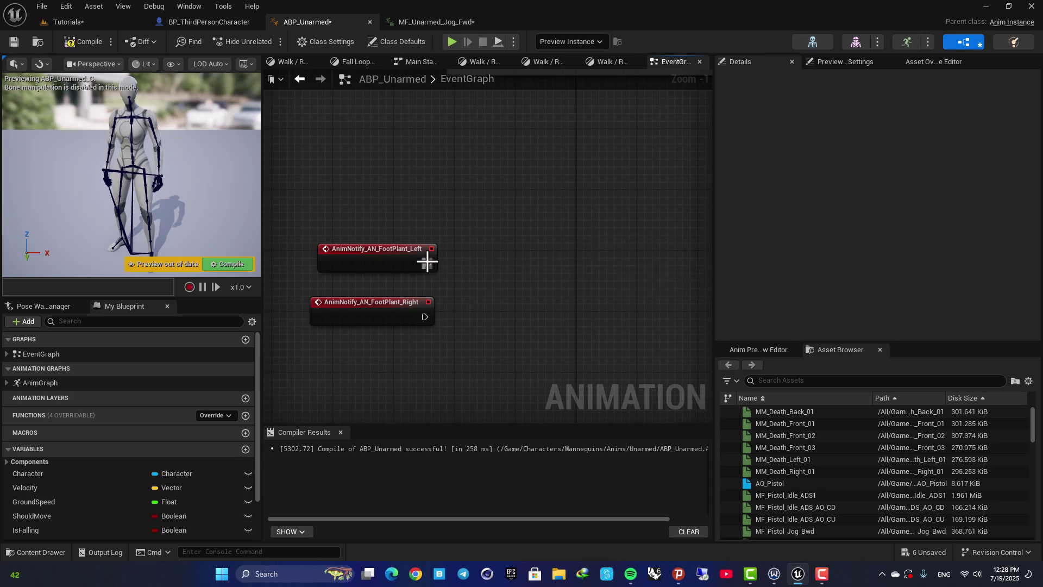
- Add a Spawn Emitter at Location node driven by the AnimNotify_AN_FootPlant_Left event and place it higher in the graph
{"action": "left_click_drag", "start_coordinate": [437, 260], "coordinate": [634, 254]}
{"action": "type", "text": "spa"}
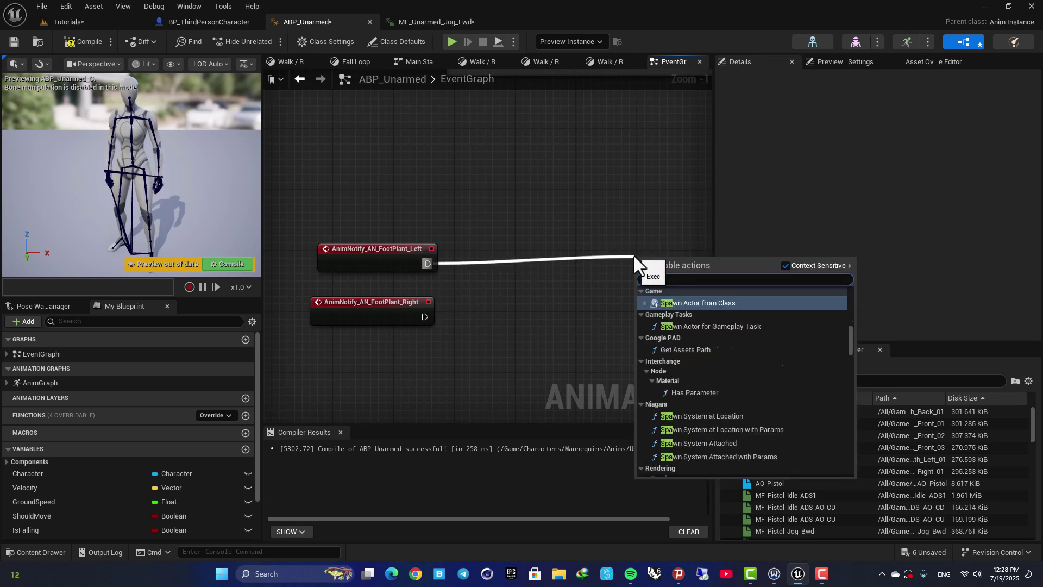
{"action": "type", "text": "wn emit"}
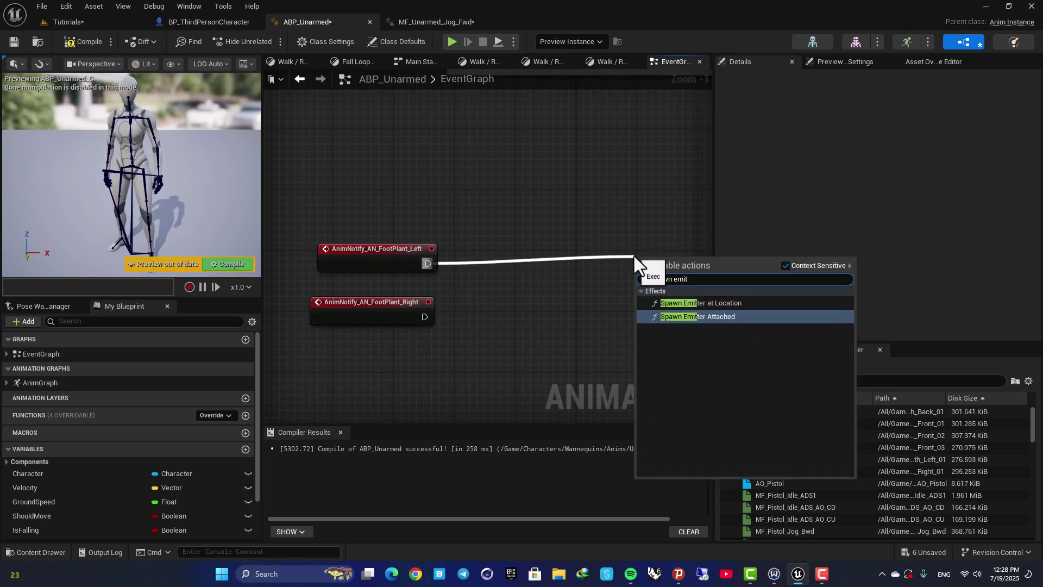
{"action": "left_click", "coordinate": [704, 303]}
{"action": "right_click_drag", "start_coordinate": [592, 210], "coordinate": [515, 158]}
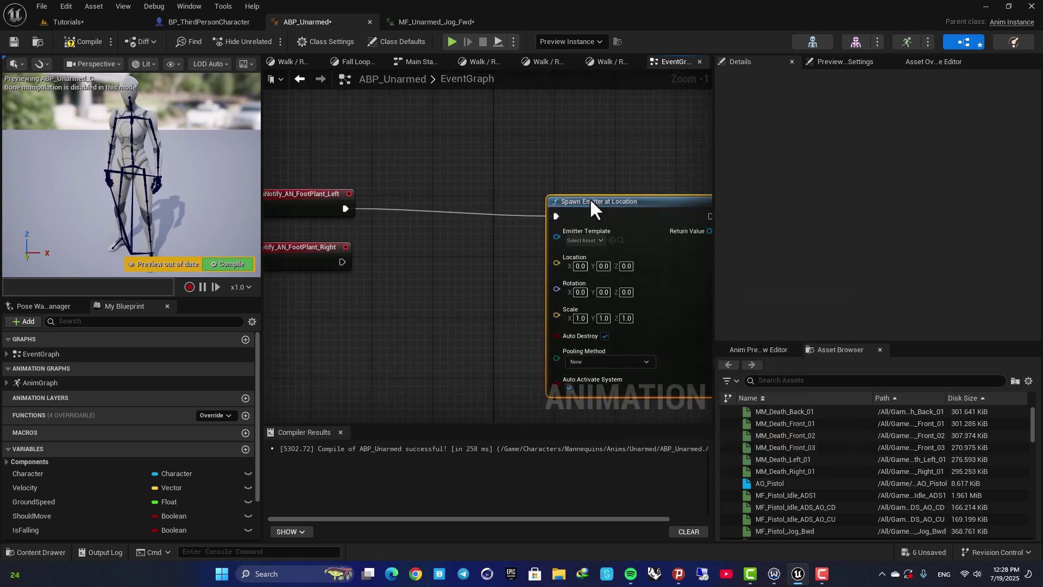
{"action": "left_click_drag", "start_coordinate": [597, 205], "coordinate": [559, 113]}
{"action": "scroll", "coordinate": [457, 242], "scroll_direction": "down", "scroll_amount": 2}
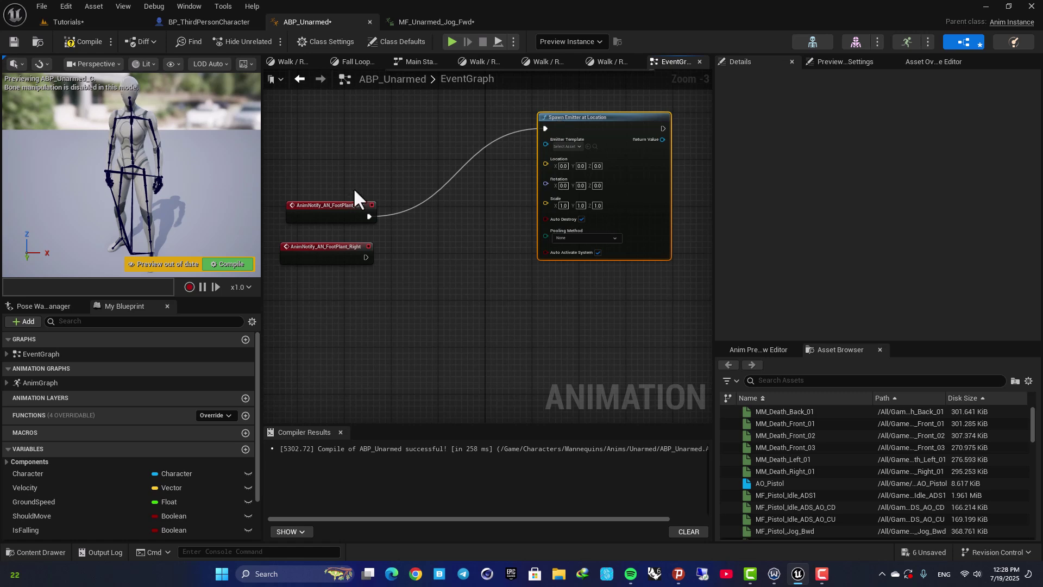
- Duplicate the Spawn Emitter at Location node below the original and connect the AnimNotify_AN_FootPlant_Right event to the copy
{"action": "left_click", "coordinate": [330, 207]}
{"action": "left_click", "coordinate": [577, 123]}
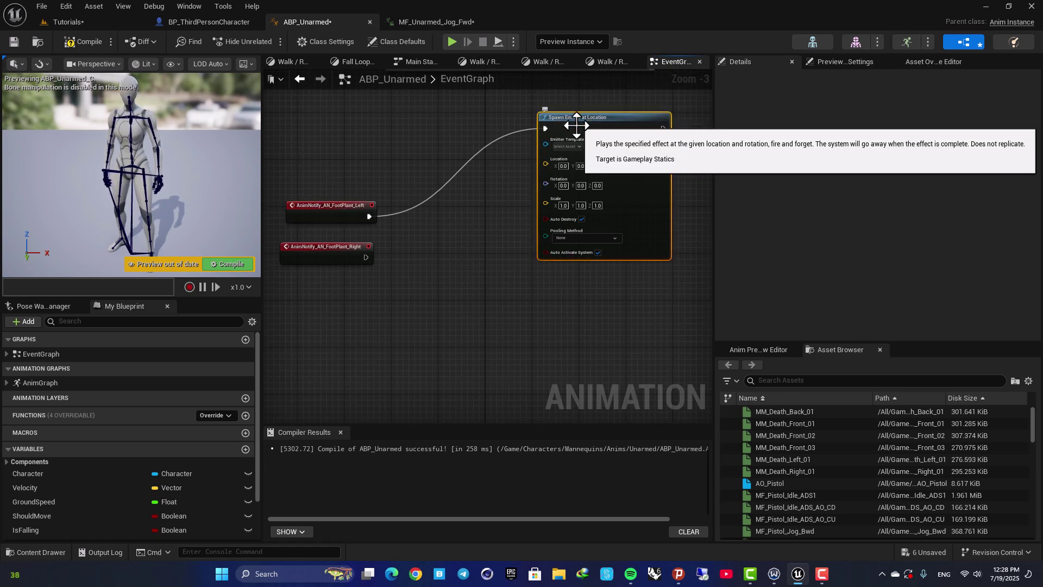
{"action": "key", "text": "ctrl+c"}
{"action": "key", "text": "ctrl+v"}
{"action": "left_click_drag", "start_coordinate": [572, 299], "coordinate": [585, 284]}
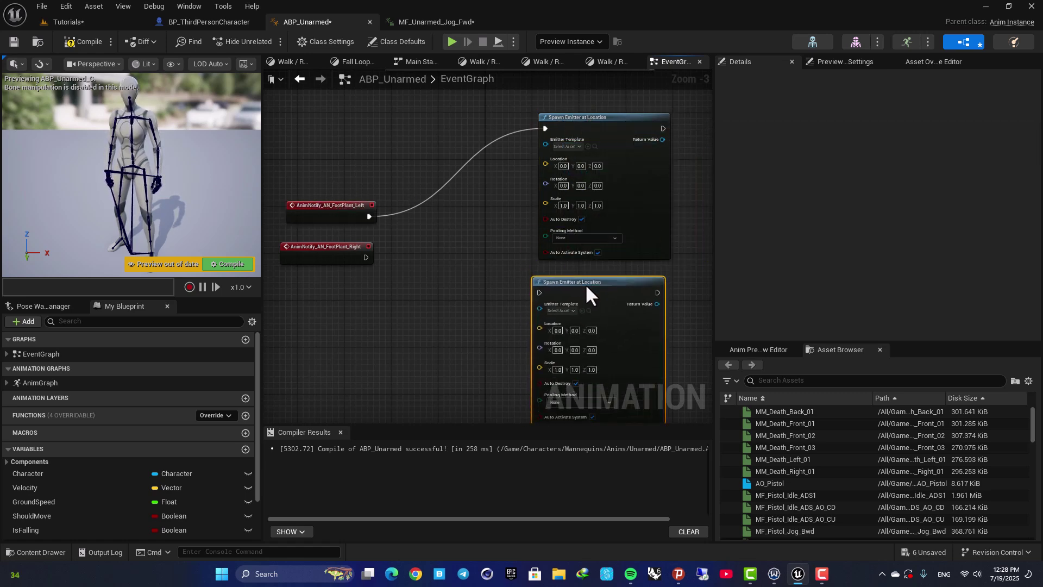
{"action": "left_click_drag", "start_coordinate": [370, 257], "coordinate": [539, 292]}
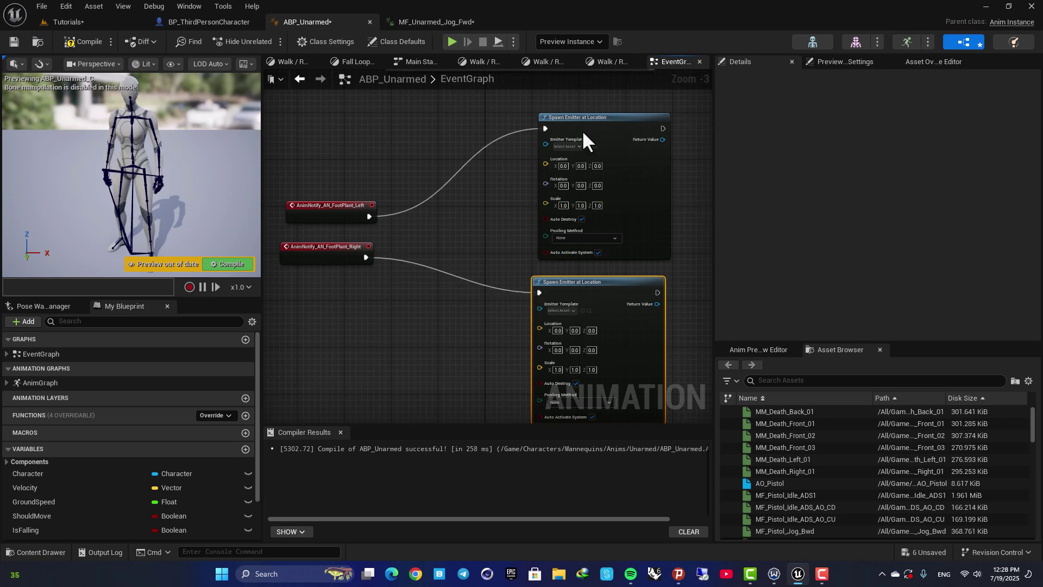
{"action": "right_click_drag", "start_coordinate": [543, 255], "coordinate": [540, 202]}
{"action": "right_click_drag", "start_coordinate": [492, 171], "coordinate": [494, 250]}
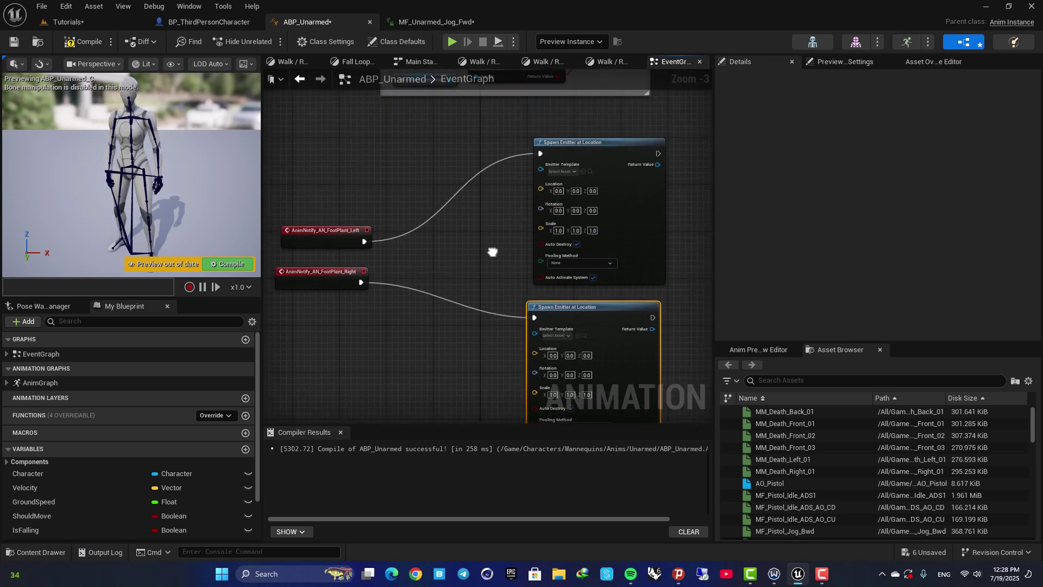
{"action": "scroll", "coordinate": [526, 209], "scroll_direction": "up", "scroll_amount": 1}
{"action": "left_click", "coordinate": [571, 146]}
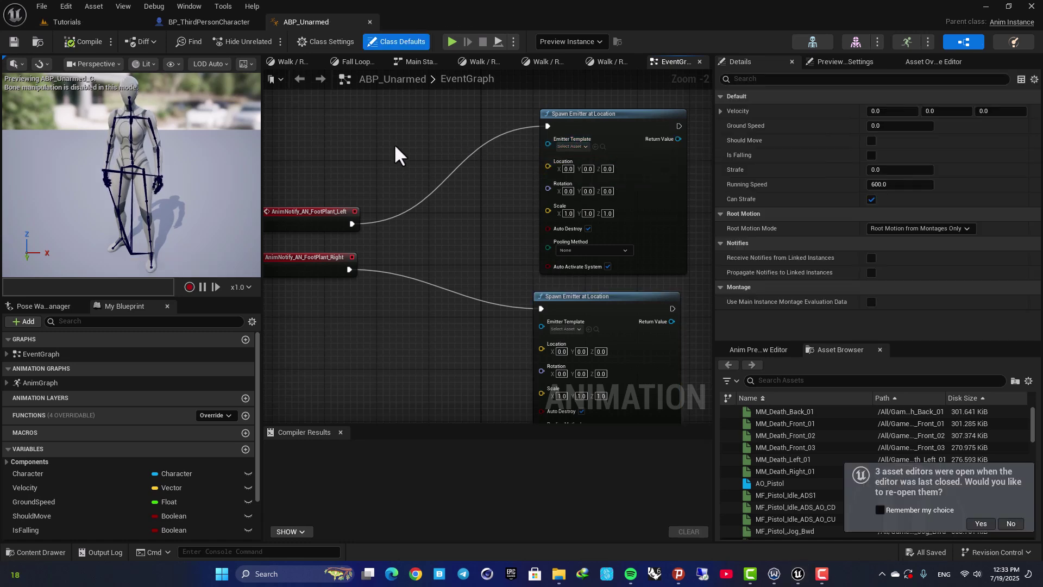
- Search Fab for free "vfx" products and open the Realistic Starter VFX Pack Vol 2 page
{"action": "left_click", "coordinate": [101, 23]}
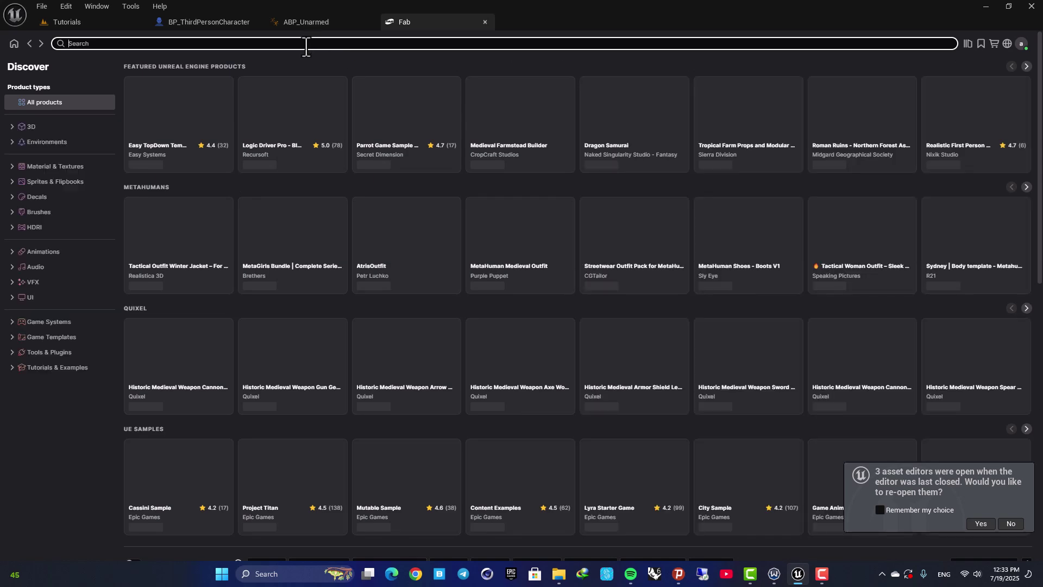
{"action": "type", "text": "vfx"}
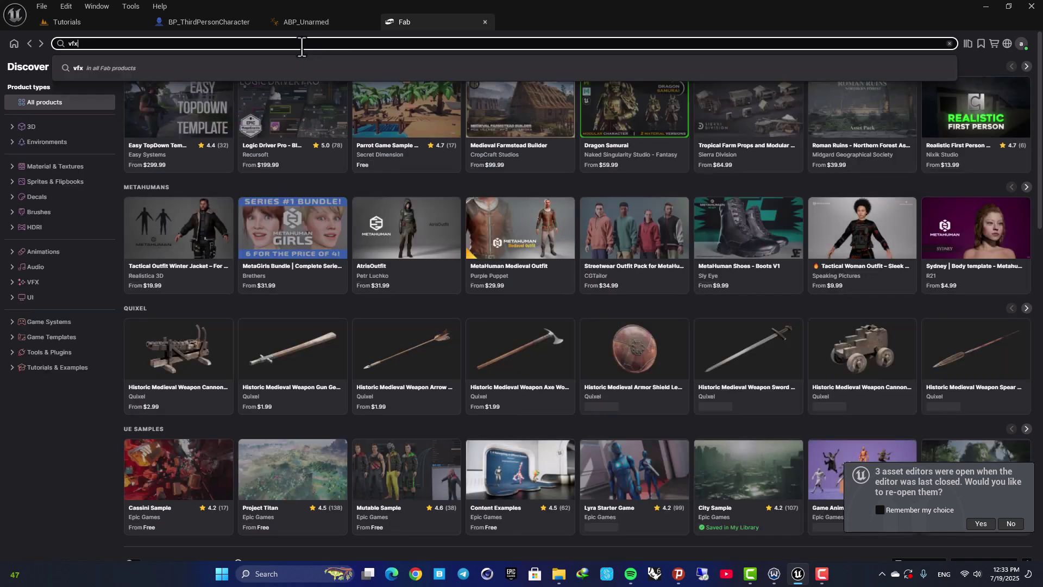
{"action": "key", "text": "Return"}
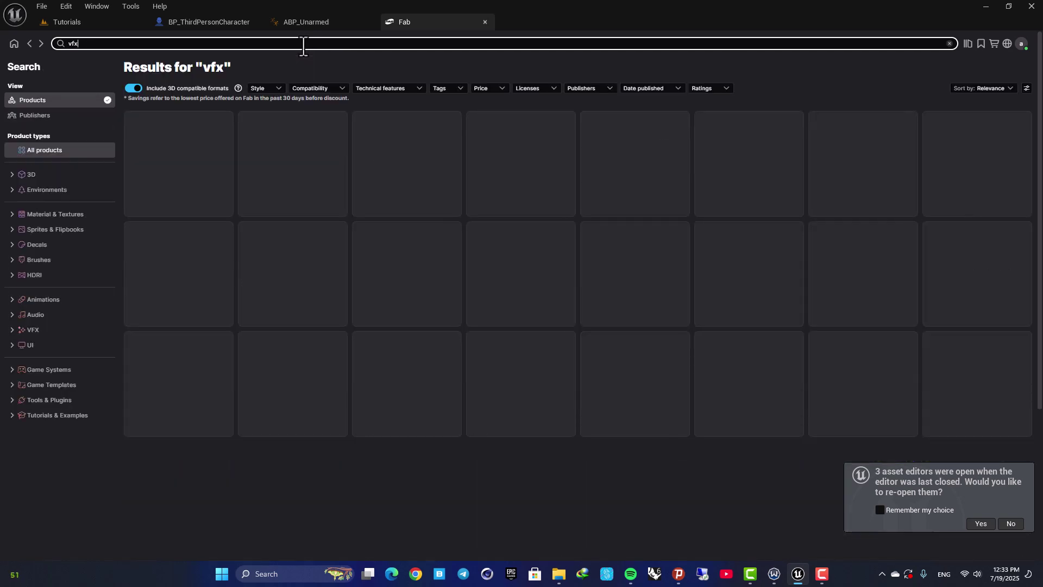
{"action": "left_click", "coordinate": [480, 88]}
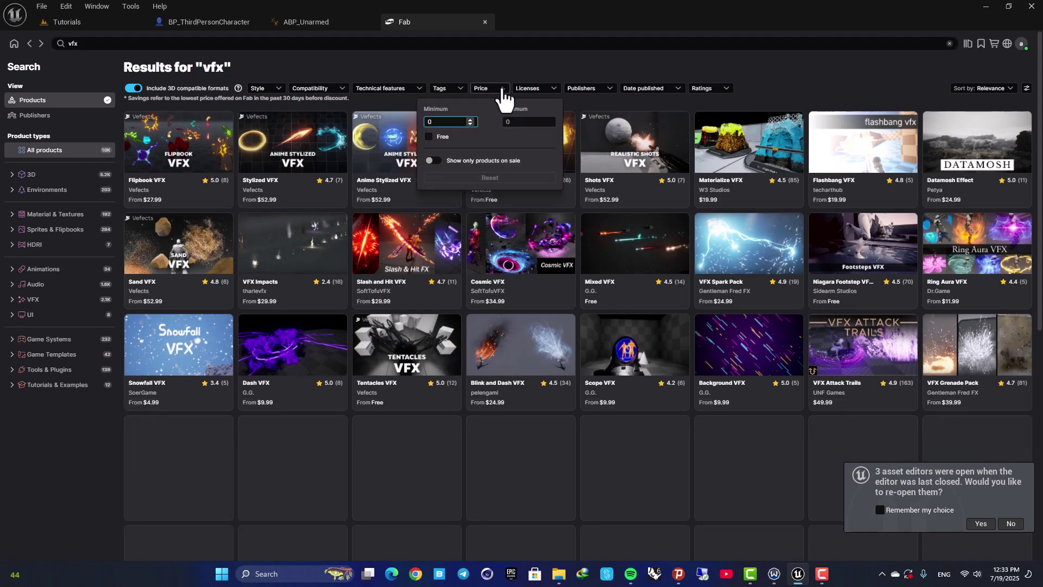
{"action": "left_click", "coordinate": [430, 137]}
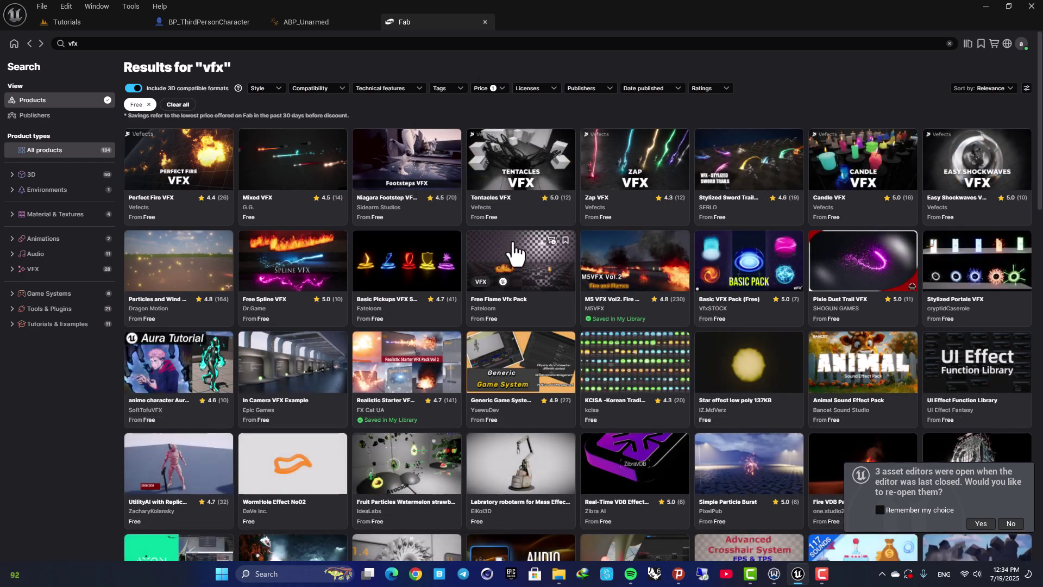
{"action": "scroll", "coordinate": [513, 250], "scroll_direction": "down", "scroll_amount": 1}
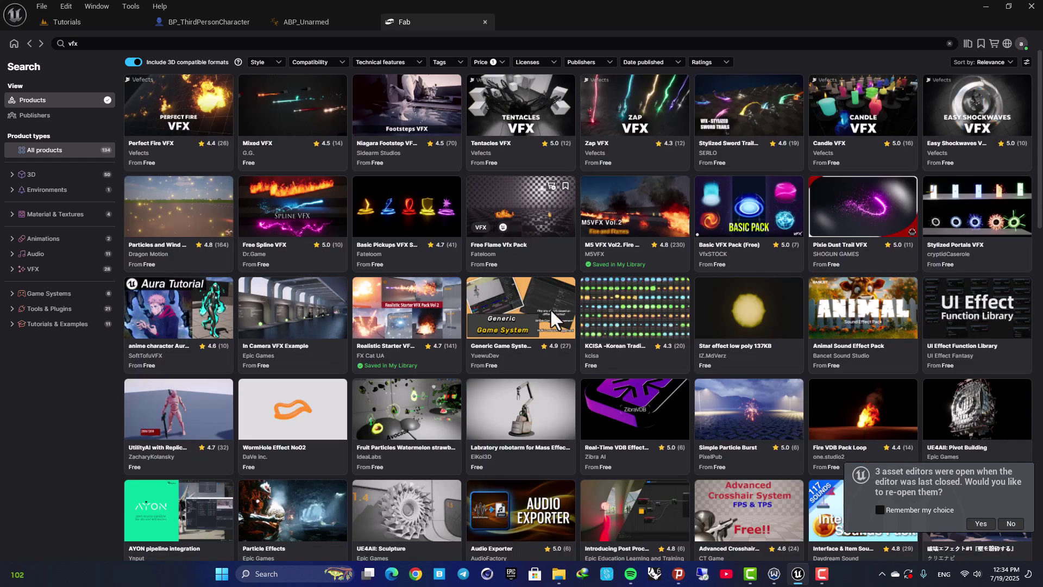
{"action": "left_click", "coordinate": [412, 303]}
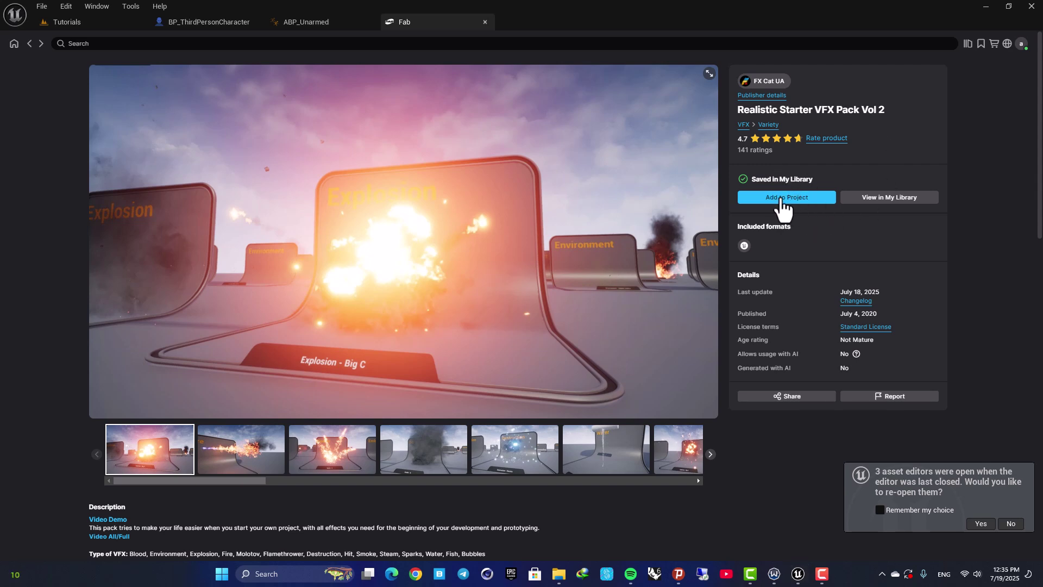
- Open the P_Destruction_Concrete particle system from the Particles/Destruction folder of Realistic_Starter_VFX_Pack_Vol2
{"action": "left_click", "coordinate": [67, 21]}
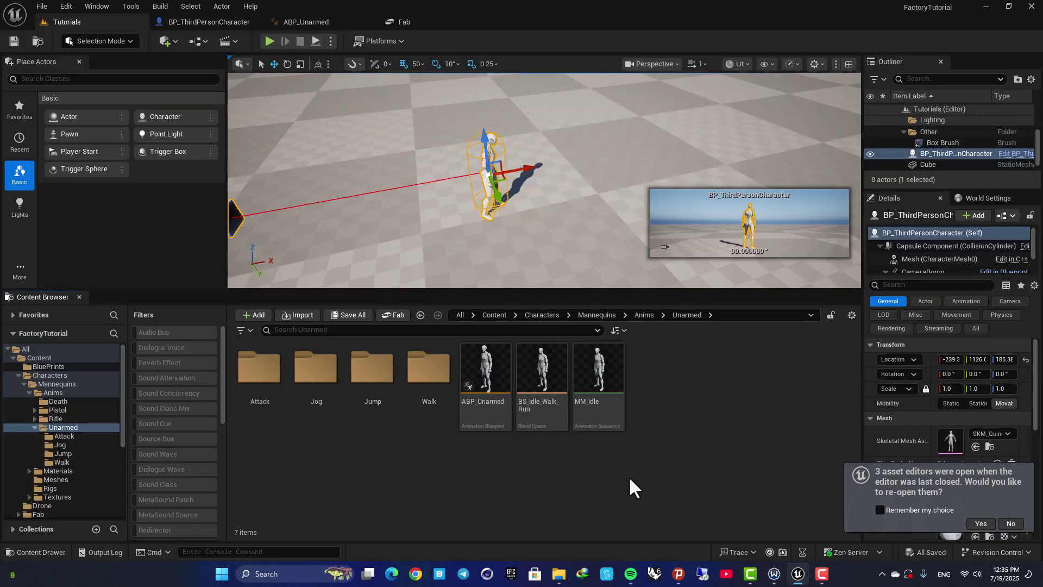
{"action": "left_click", "coordinate": [494, 315]}
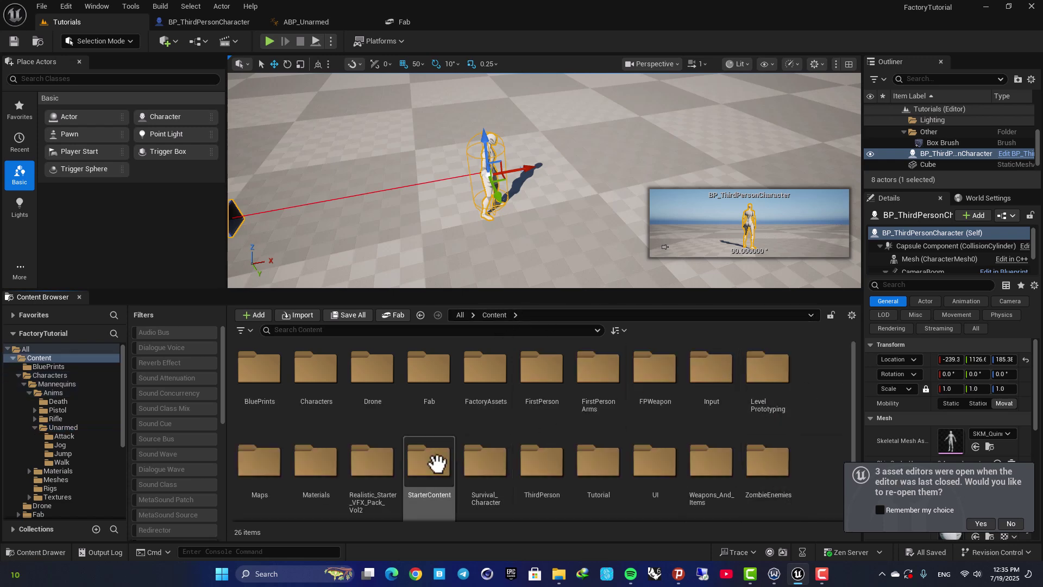
{"action": "double_click", "coordinate": [351, 465]}
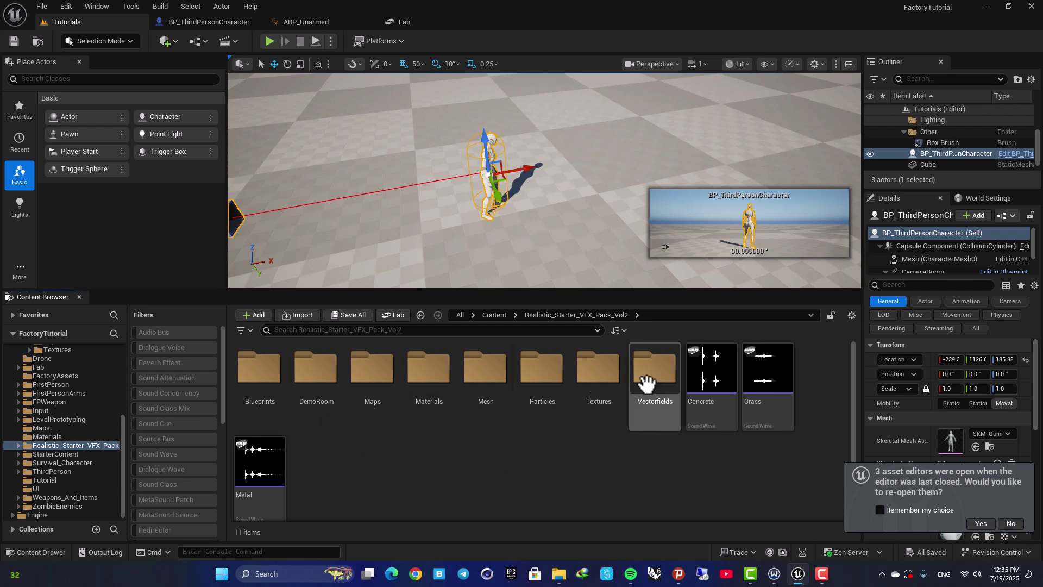
{"action": "double_click", "coordinate": [541, 368]}
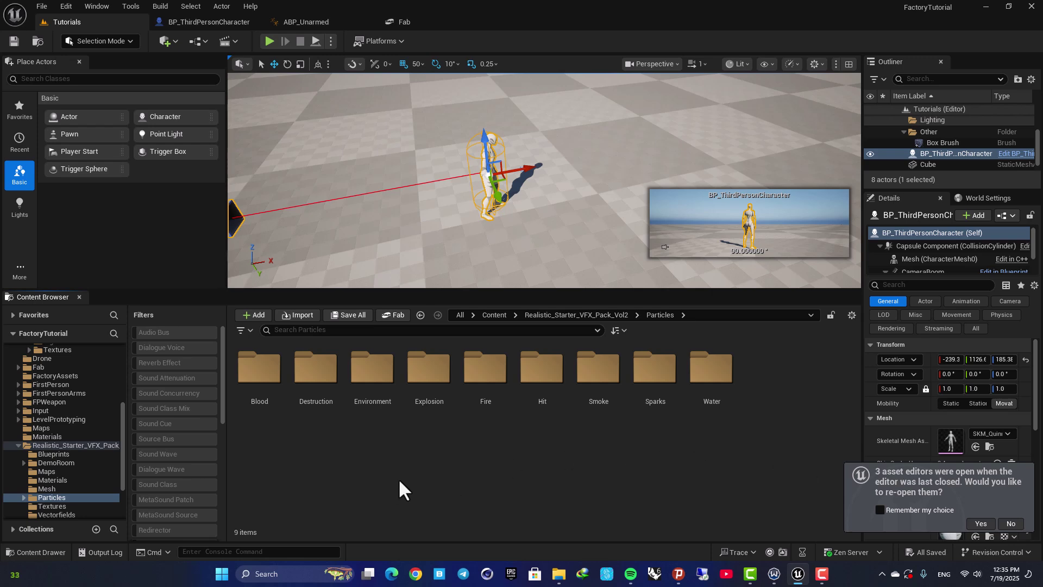
{"action": "double_click", "coordinate": [332, 412]}
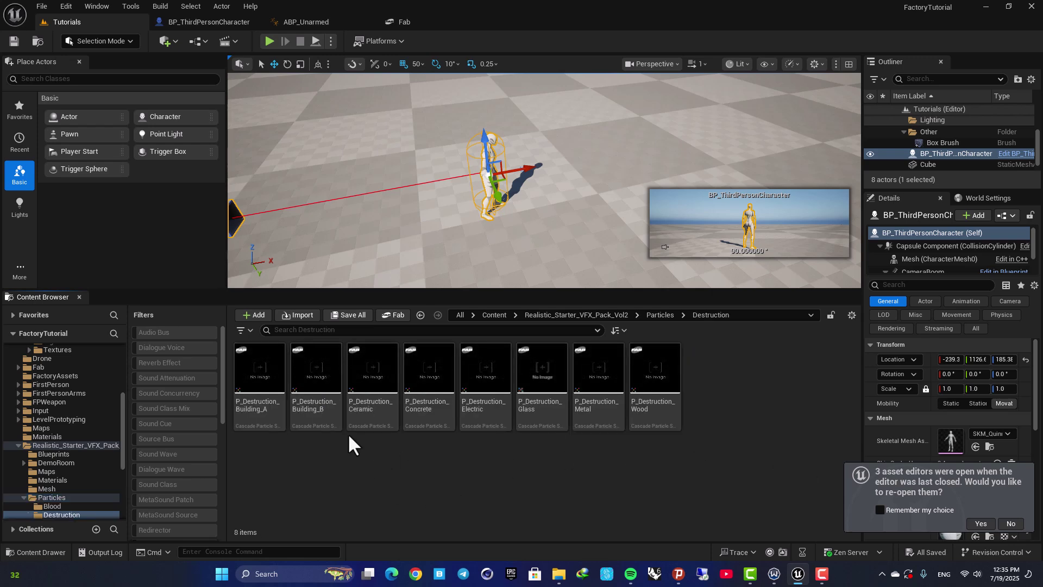
{"action": "left_click", "coordinate": [435, 364]}
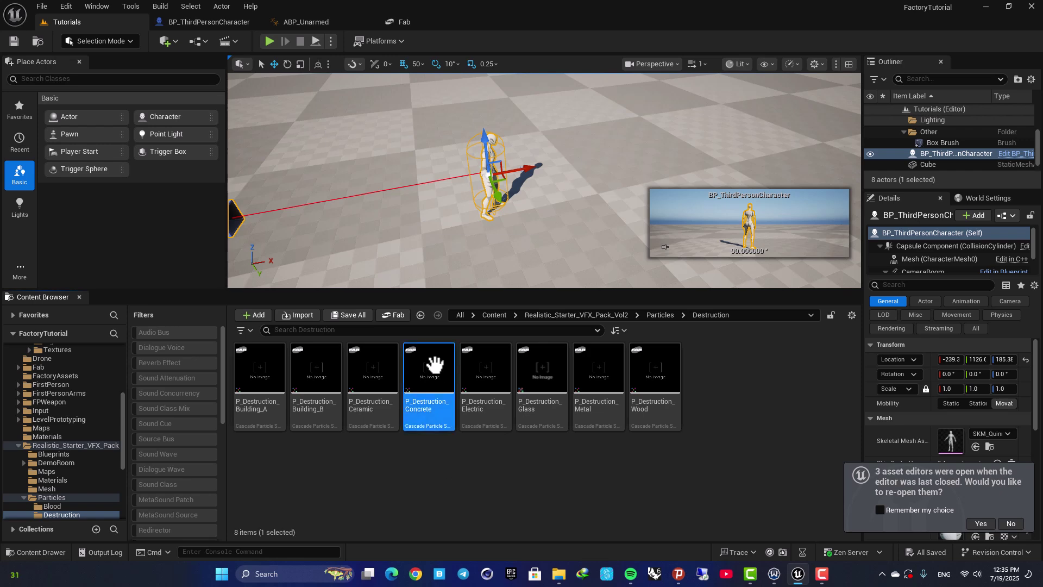
{"action": "double_click", "coordinate": [435, 364]}
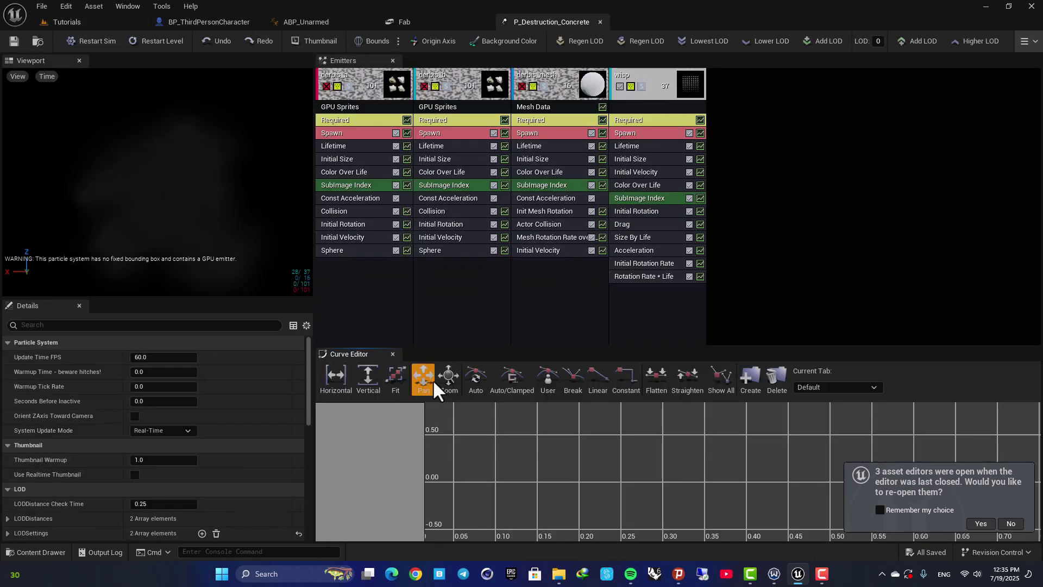
- Enable the derbis_a, derbis_b and derbis_mesh emitters and restart the level simulation to preview the full effect
{"action": "left_click", "coordinate": [424, 87]}
{"action": "left_click", "coordinate": [326, 86]}
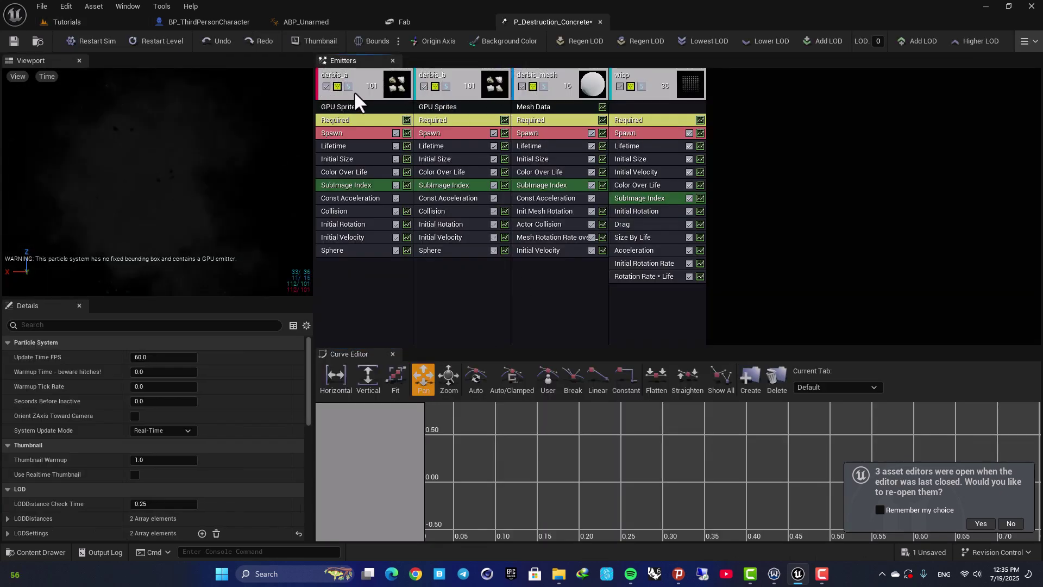
{"action": "left_click", "coordinate": [155, 41]}
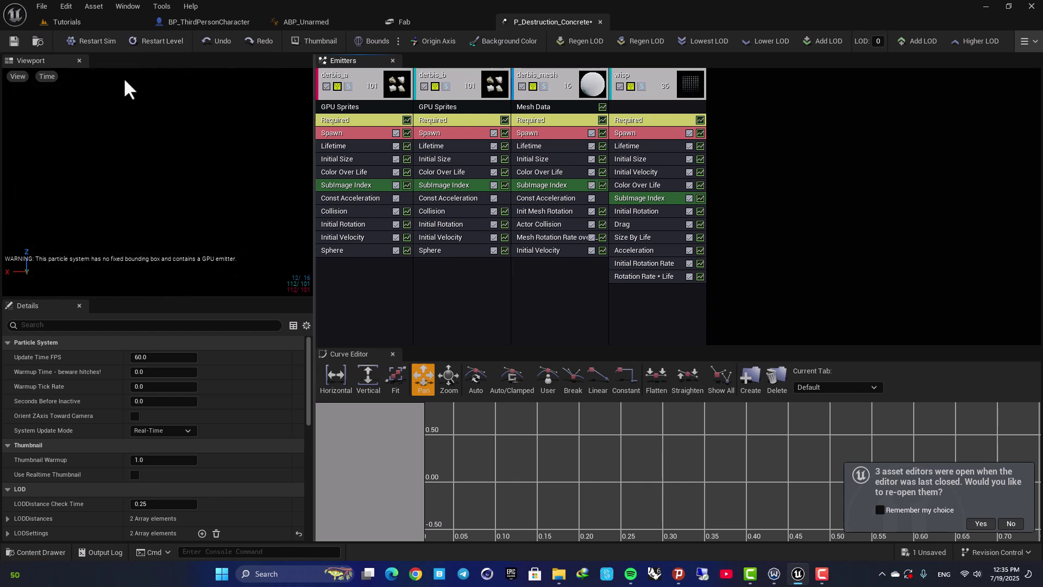
{"action": "left_click", "coordinate": [144, 42]}
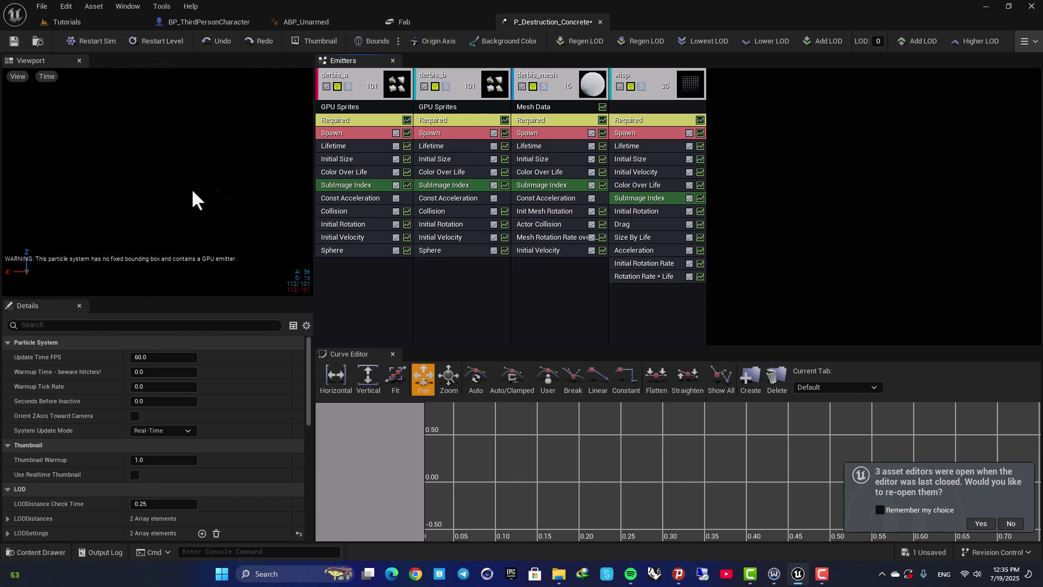
- Disable the derbis_a, derbis_b and derbis_mesh emitters so that only the wisp emitter plays
{"action": "left_click", "coordinate": [326, 86]}
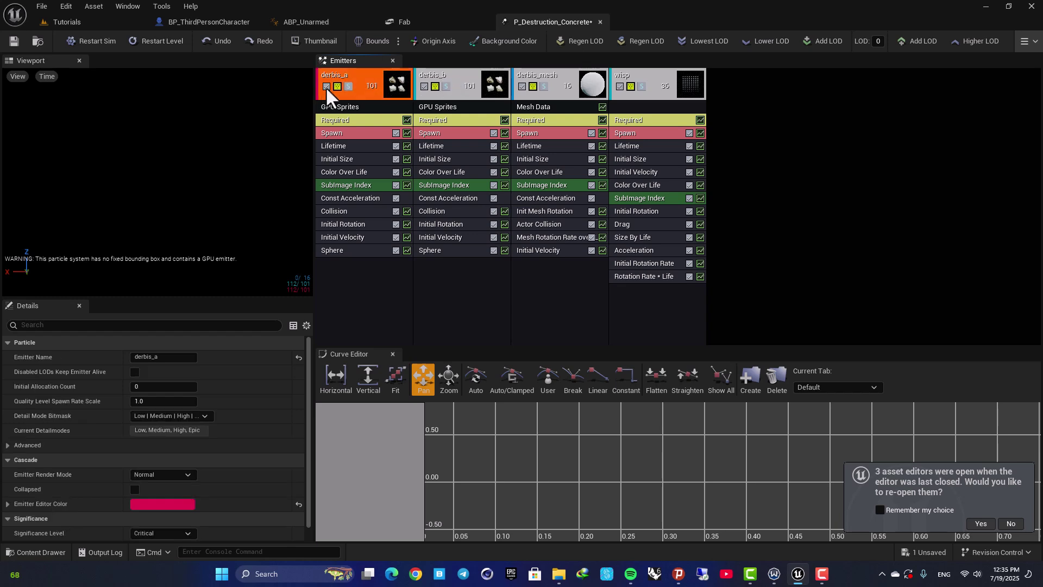
{"action": "left_click", "coordinate": [424, 86]}
{"action": "left_click", "coordinate": [522, 86]}
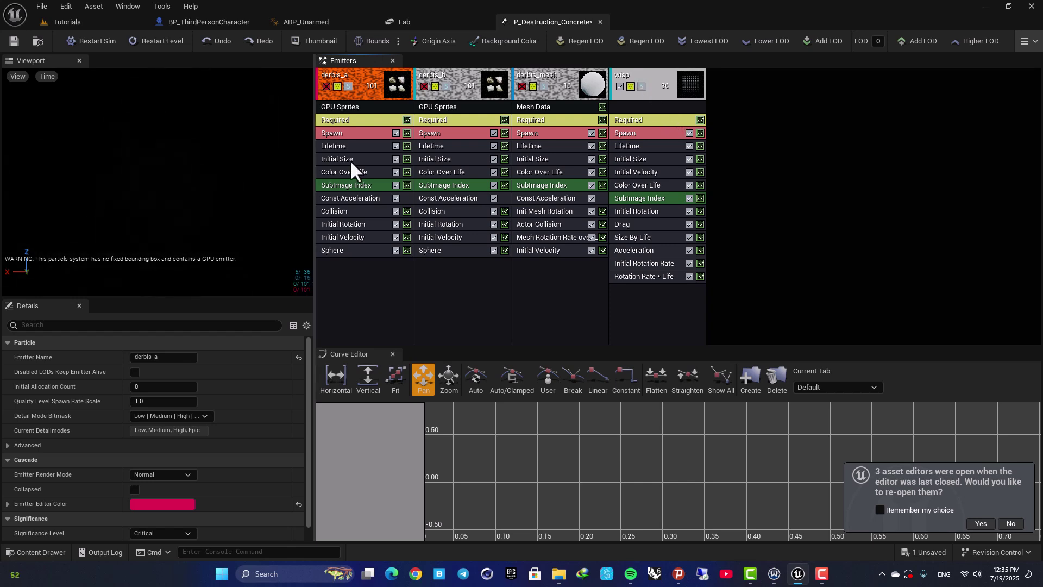
- Set the wisp emitter's Lifetime distribution to Min 1.0 and Max 4.0
{"action": "left_click", "coordinate": [632, 158]}
{"action": "left_click", "coordinate": [640, 145]}
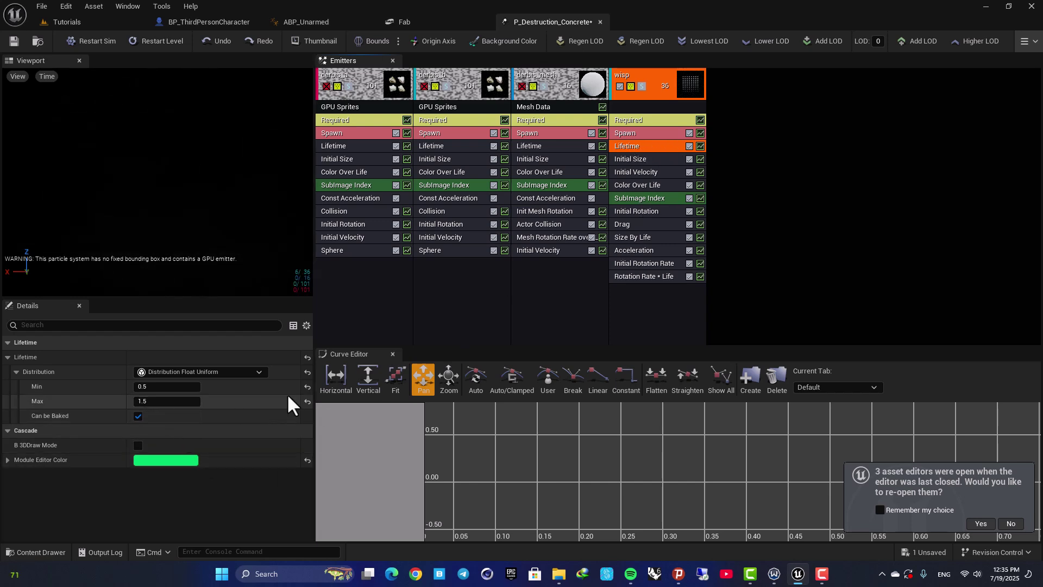
{"action": "left_click", "coordinate": [305, 386]}
{"action": "left_click", "coordinate": [306, 399]}
{"action": "left_click", "coordinate": [155, 387]}
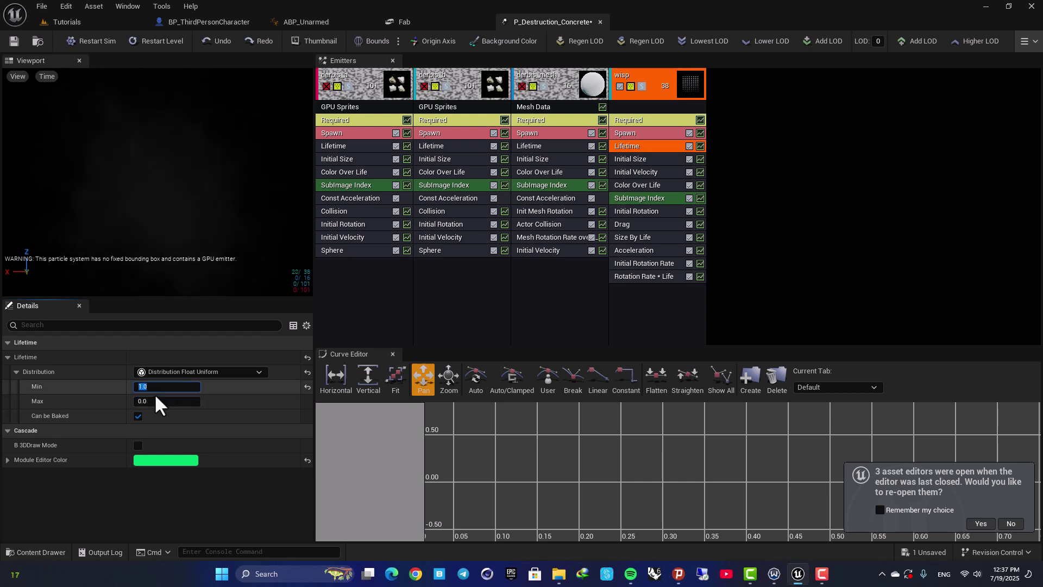
{"action": "type", "text": "1"}
{"action": "left_click", "coordinate": [153, 401]}
{"action": "type", "text": "4"}
{"action": "key", "text": "Return"}
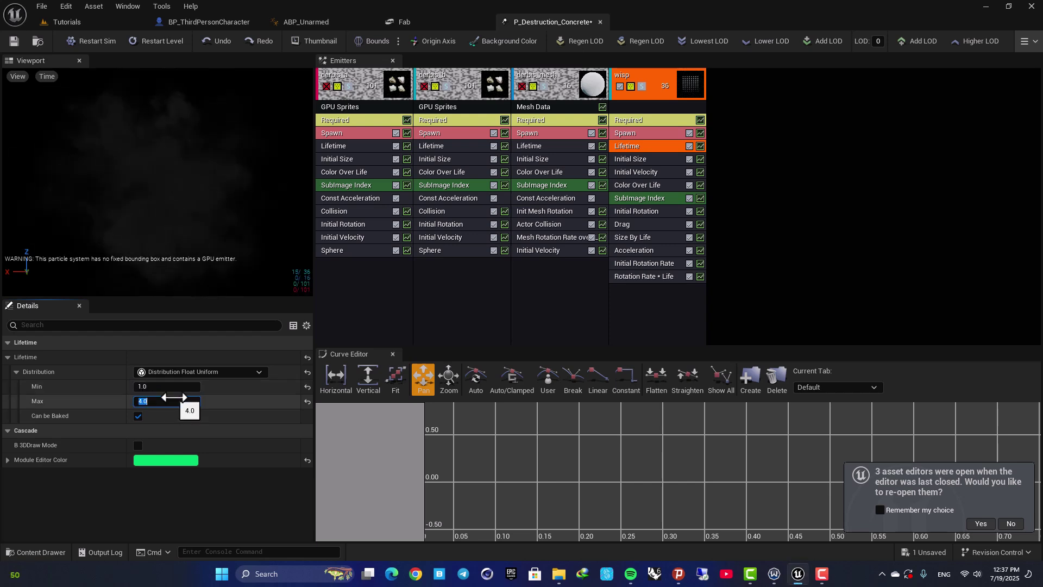
- Set the wisp emitter's Lifetime to Min 0.5 and Max 1.5, and save the particle system
{"action": "left_click", "coordinate": [158, 384]}
{"action": "type", "text": "0.5"}
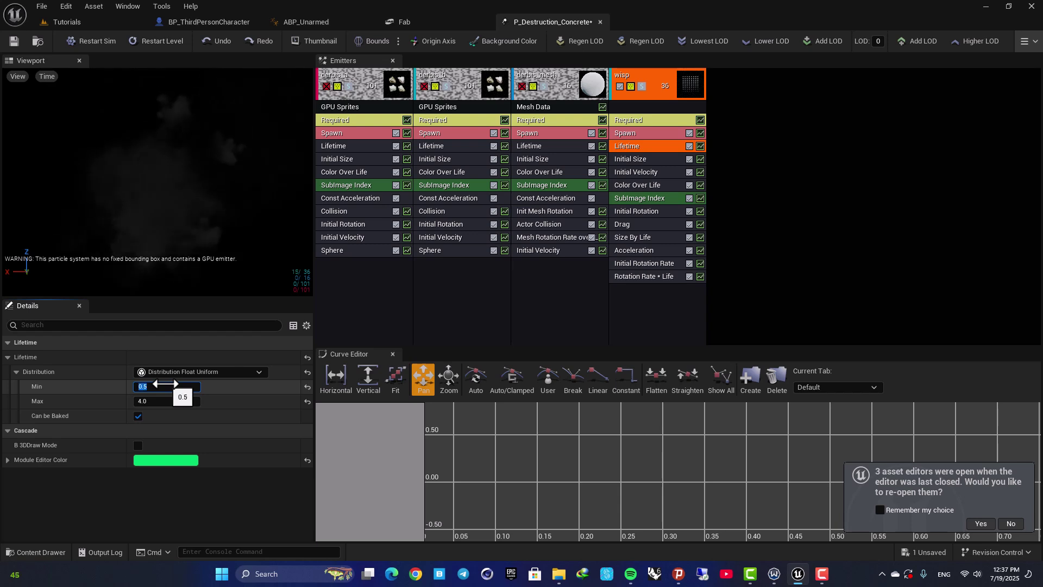
{"action": "left_click", "coordinate": [163, 402]}
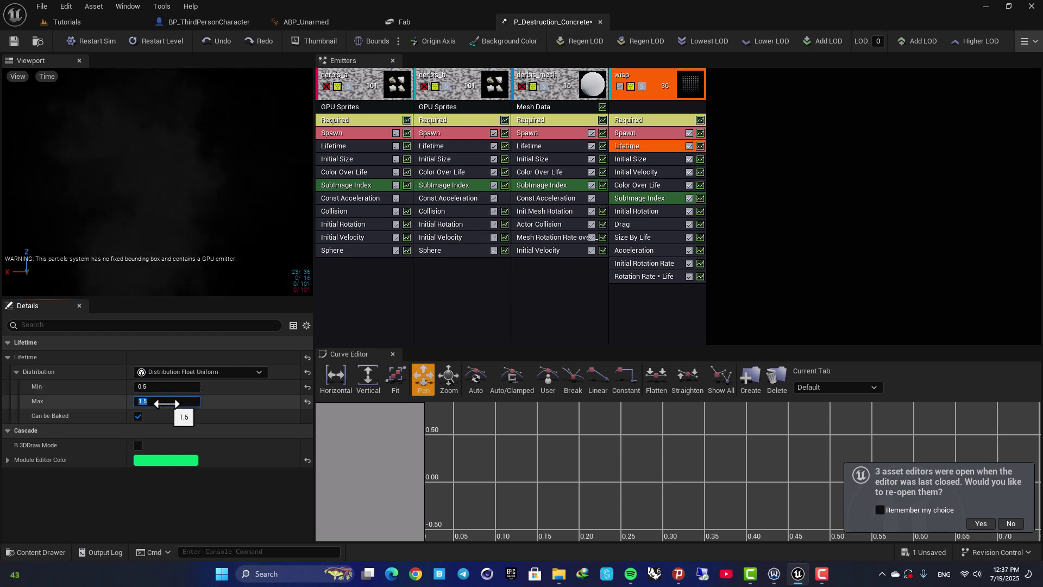
{"action": "key", "text": "Return"}
{"action": "left_click", "coordinate": [13, 41]}
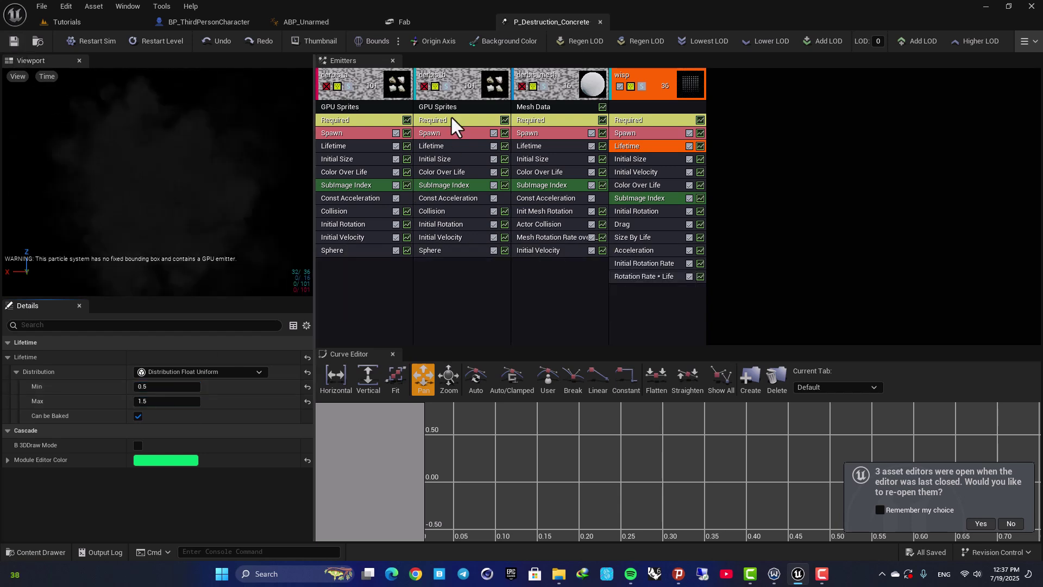
- In ABP_Unarmed, assign P_Destruction_Concrete as the Emitter Template of the left foot's Spawn Emitter at Location node
{"action": "left_click", "coordinate": [316, 22]}
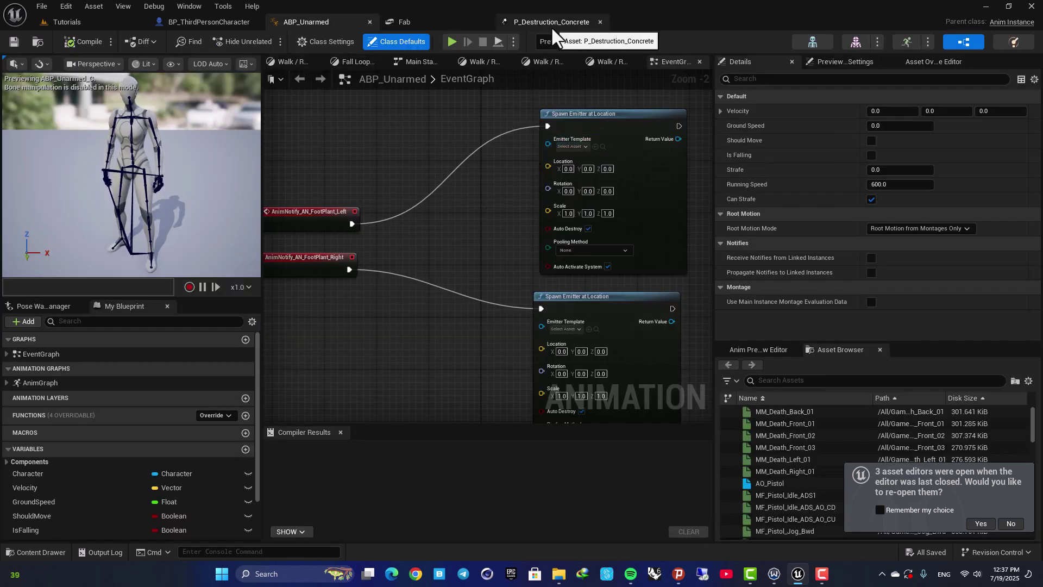
{"action": "left_click", "coordinate": [578, 146]}
{"action": "left_click", "coordinate": [572, 143]}
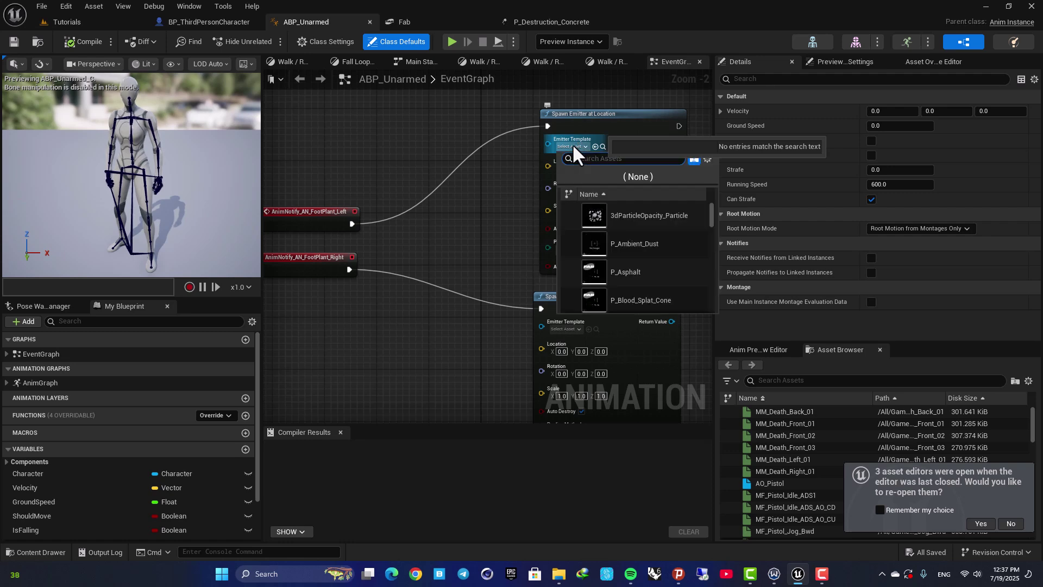
{"action": "type", "text": "p_des"}
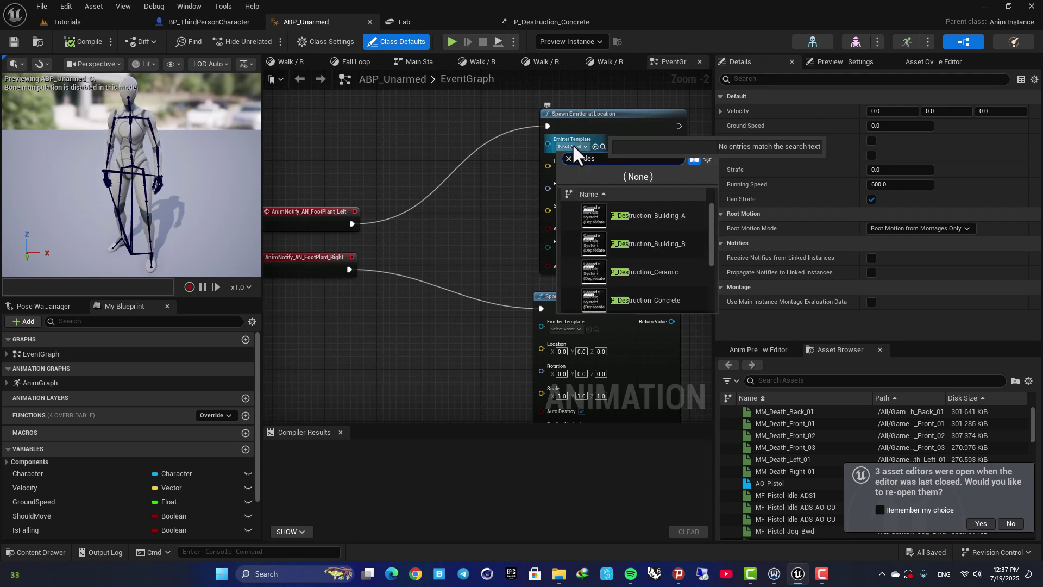
{"action": "type", "text": "truction_conc"}
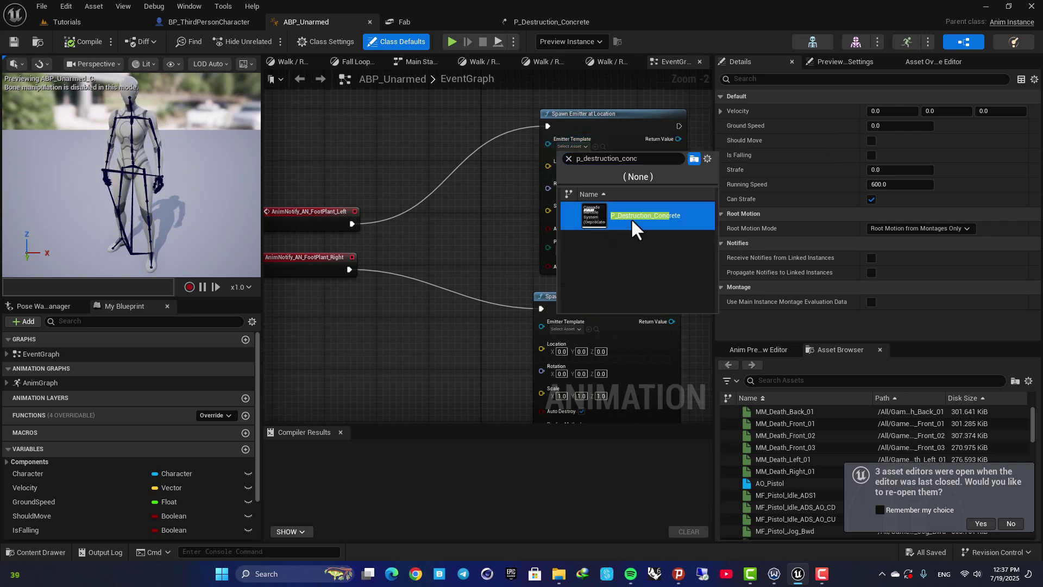
{"action": "left_click", "coordinate": [631, 217]}
- Assign P_Destruction_Concrete as the Emitter Template of the right foot's Spawn Emitter at Location node
{"action": "right_click_drag", "start_coordinate": [508, 220], "coordinate": [478, 139]}
{"action": "left_click", "coordinate": [531, 237]}
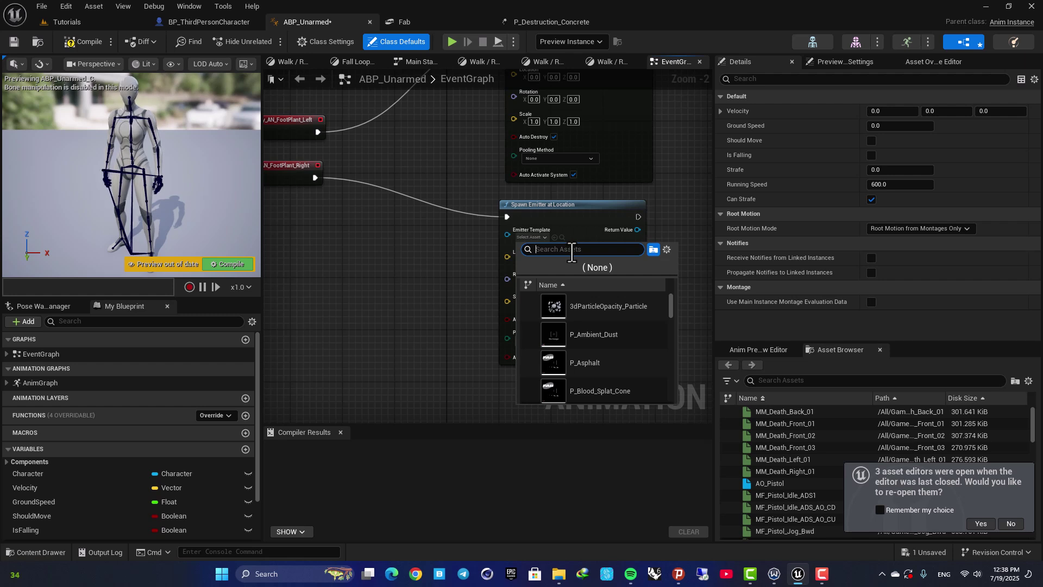
{"action": "type", "text": "P_destruction"}
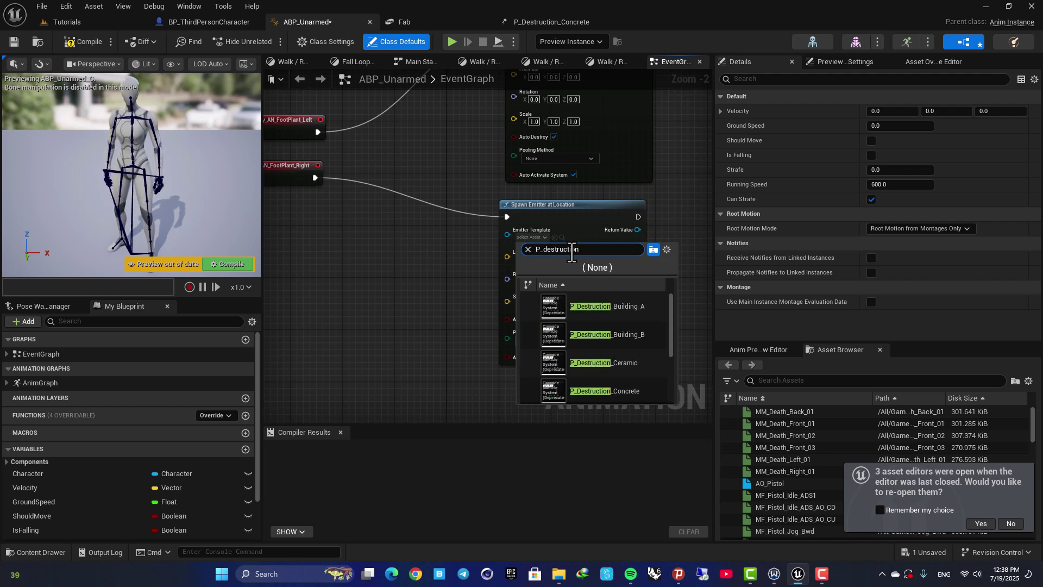
{"action": "type", "text": "conc"}
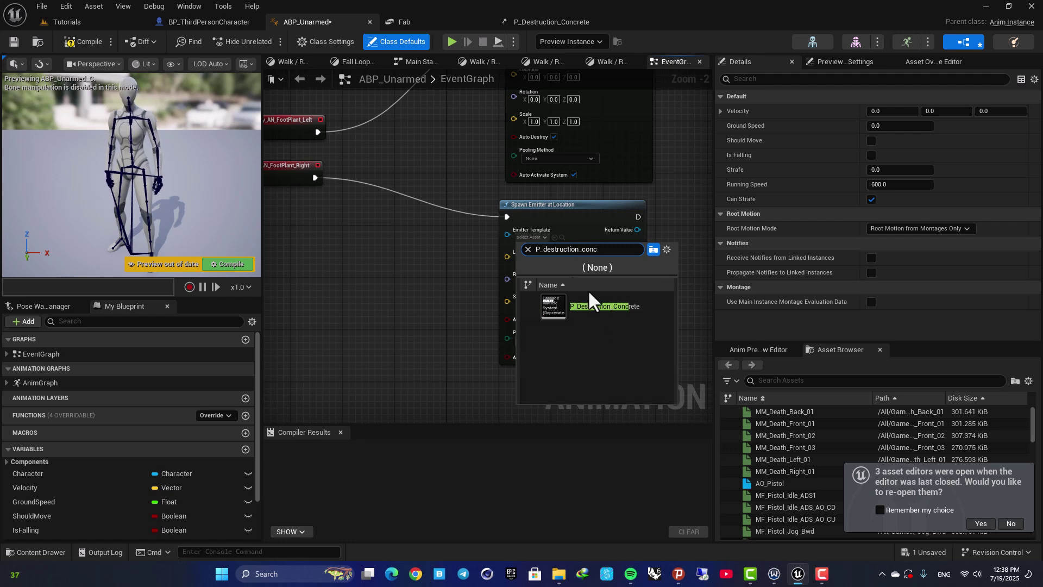
{"action": "left_click", "coordinate": [588, 303]}
- Move both Spawn Emitter at Location nodes farther from the foot plant events and compile the animation blueprint
{"action": "right_click_drag", "start_coordinate": [431, 161], "coordinate": [483, 240]}
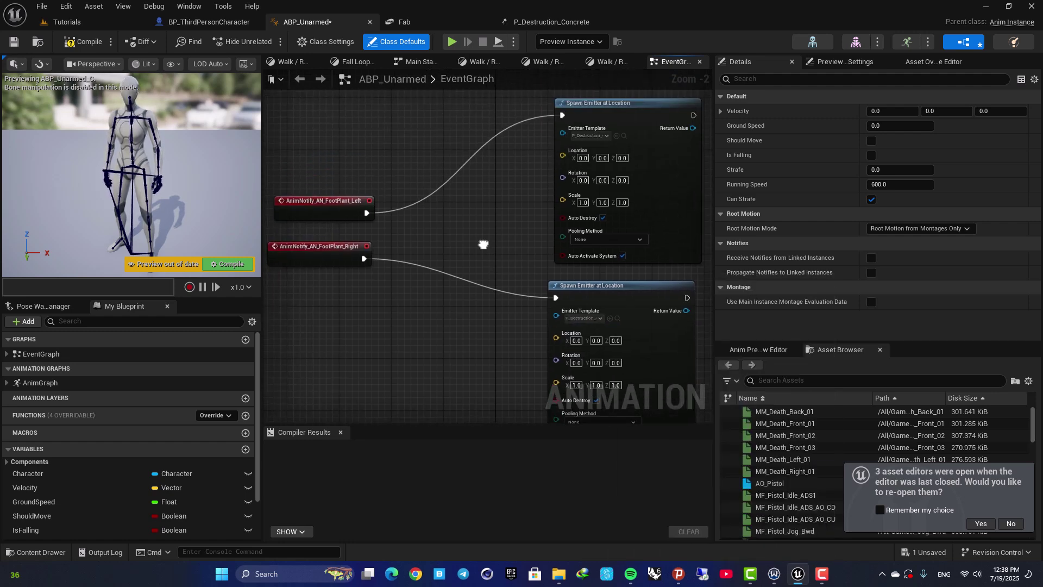
{"action": "scroll", "coordinate": [562, 167], "scroll_direction": "up", "scroll_amount": 1}
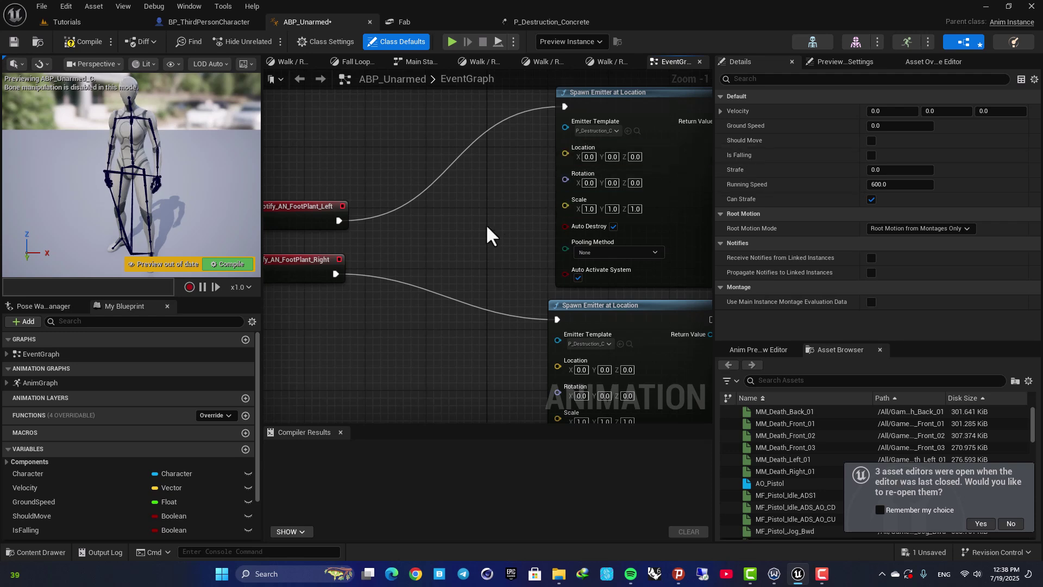
{"action": "scroll", "coordinate": [487, 228], "scroll_direction": "down", "scroll_amount": 2}
{"action": "left_click_drag", "start_coordinate": [539, 262], "coordinate": [581, 294]}
{"action": "left_click", "coordinate": [207, 265]}
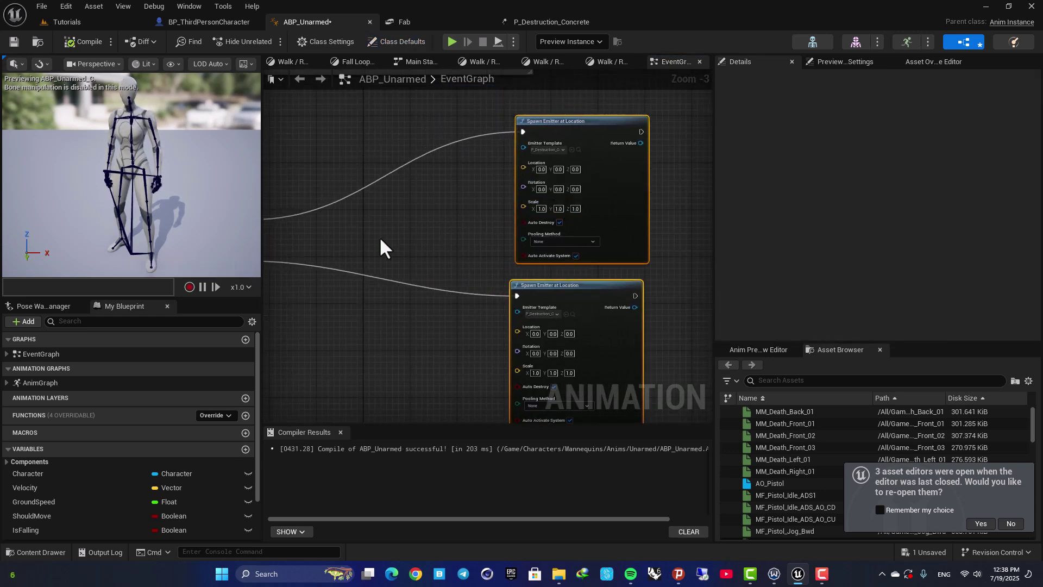
- Examine the character's foot bones in the preview by selecting foot_r, ball_r and ball_l to read their bone names
{"action": "right_click_drag", "start_coordinate": [379, 236], "coordinate": [443, 241]}
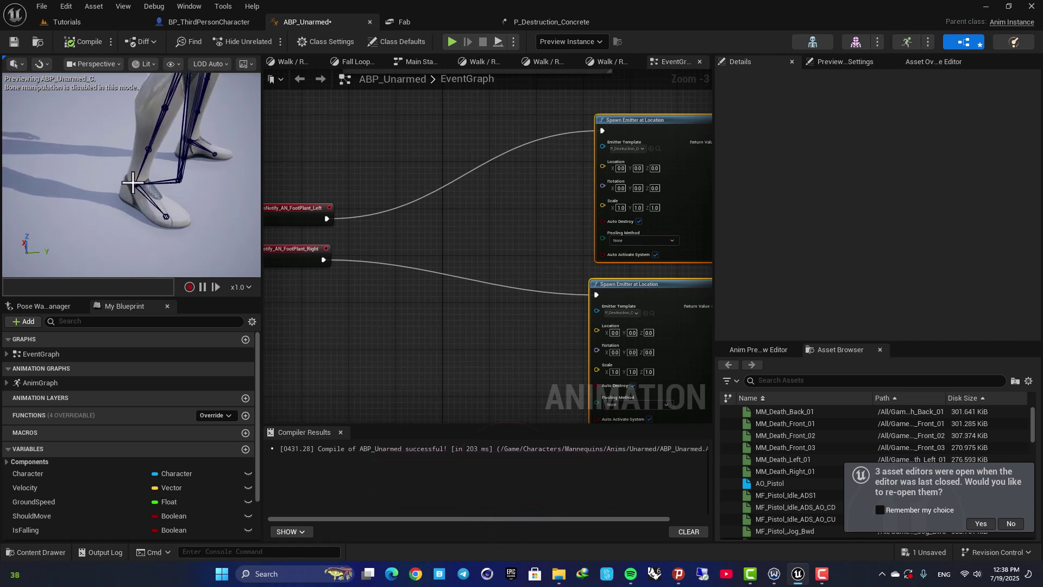
{"action": "left_click", "coordinate": [146, 157]}
{"action": "left_click", "coordinate": [166, 217]}
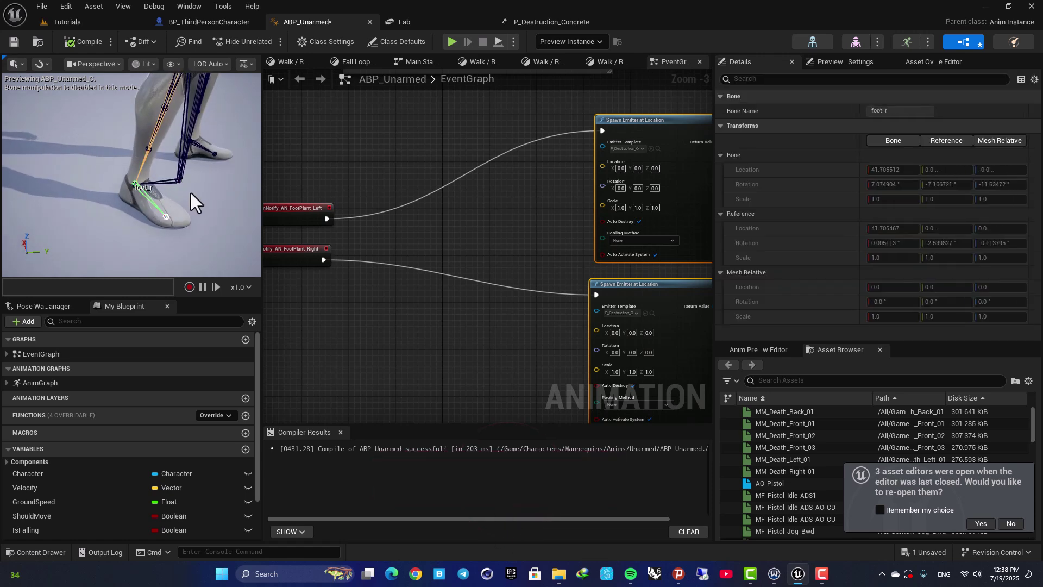
{"action": "mouse_move", "coordinate": [190, 194]}
{"action": "right_mouse_down"}
{"action": "mouse_move", "coordinate": [194, 212]}
{"action": "mouse_move", "coordinate": [179, 188]}
{"action": "right_mouse_up"}
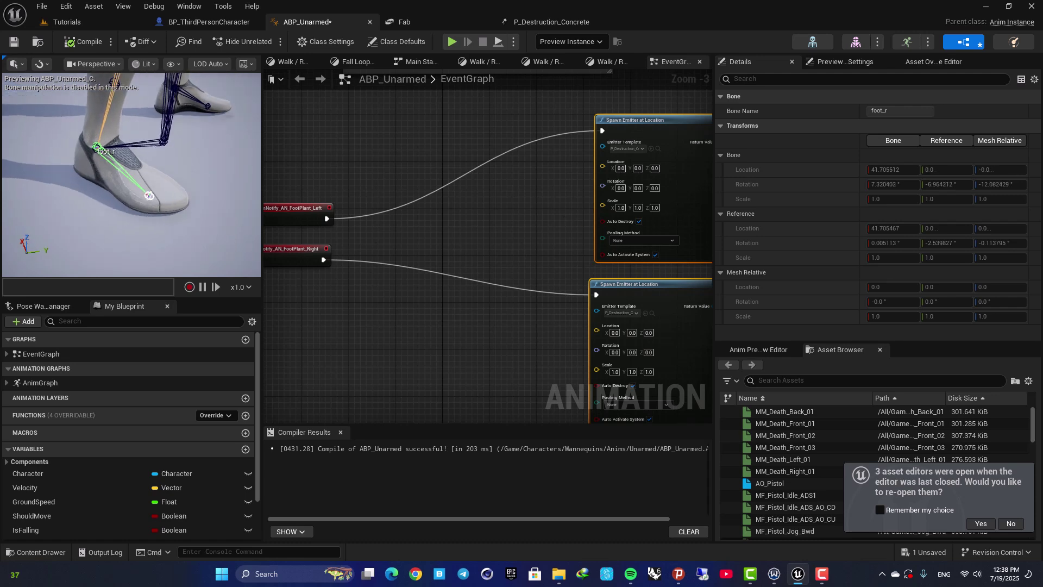
{"action": "left_click", "coordinate": [143, 196]}
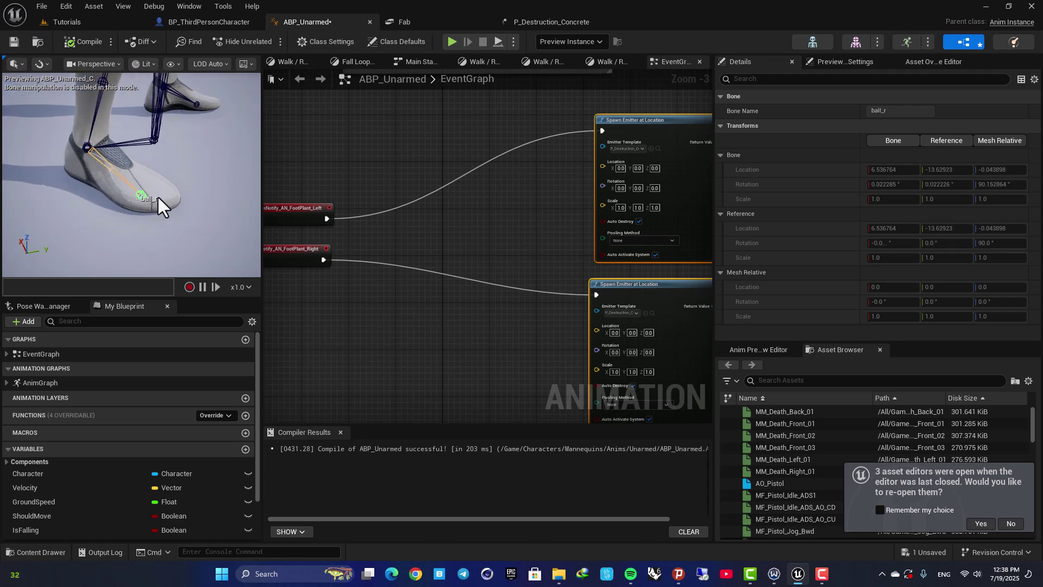
{"action": "right_click_drag", "start_coordinate": [158, 197], "coordinate": [149, 158]}
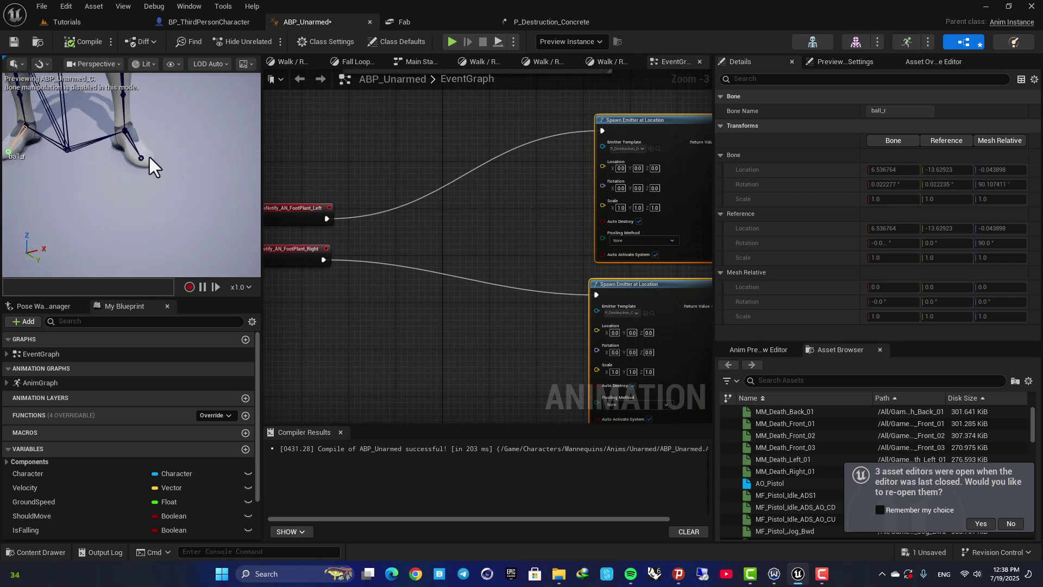
{"action": "left_click", "coordinate": [146, 163]}
{"action": "left_click", "coordinate": [142, 160]}
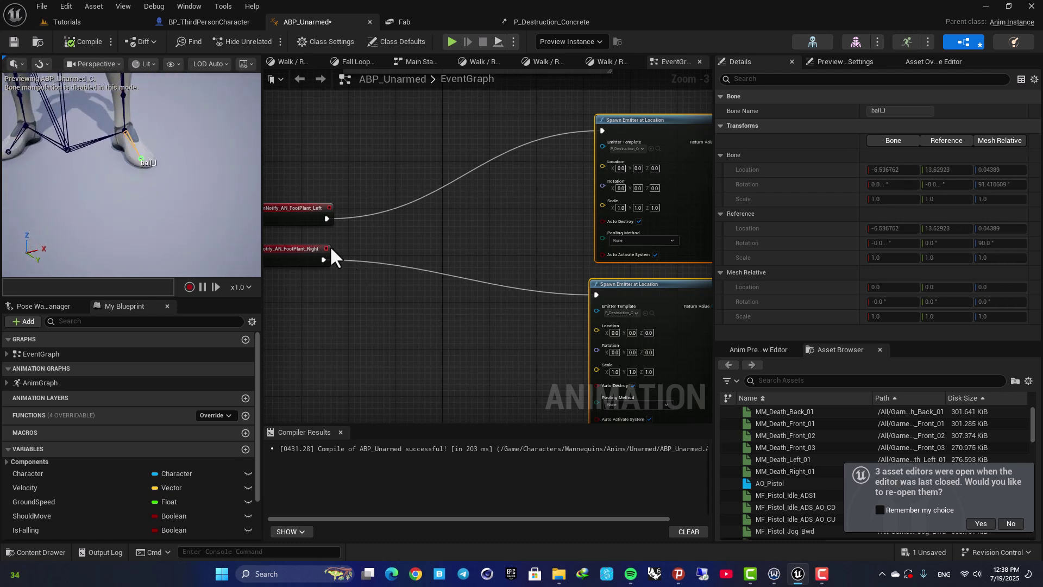
- Look through the ABP_Unarmed event graph, the BP_ThirdPersonCharacter graph and the ABP_Unarmed variables for a character reference
{"action": "left_click", "coordinate": [403, 326]}
{"action": "scroll", "coordinate": [462, 208], "scroll_direction": "down", "scroll_amount": 3}
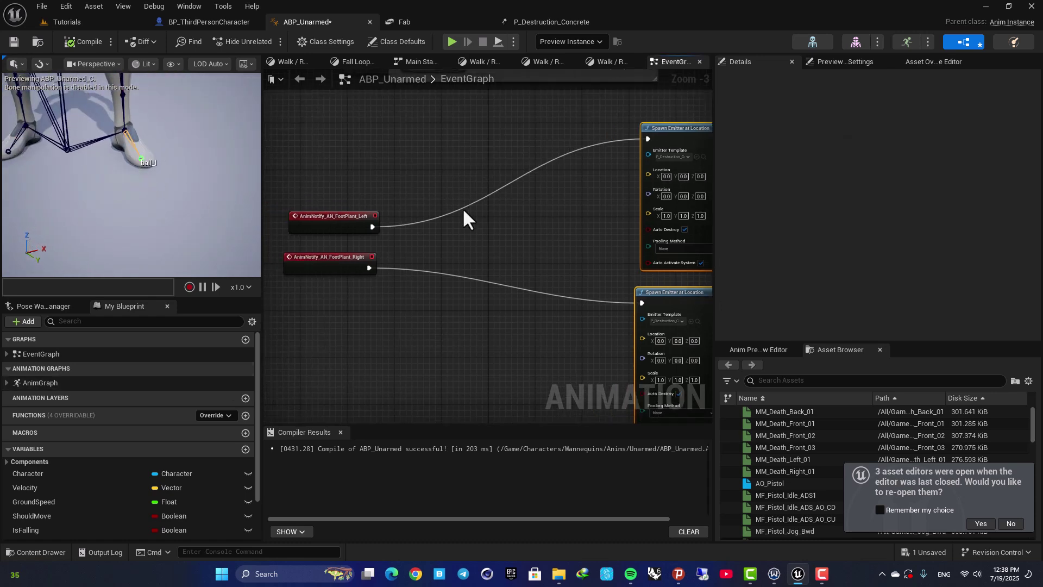
{"action": "scroll", "coordinate": [483, 164], "scroll_direction": "up", "scroll_amount": 3}
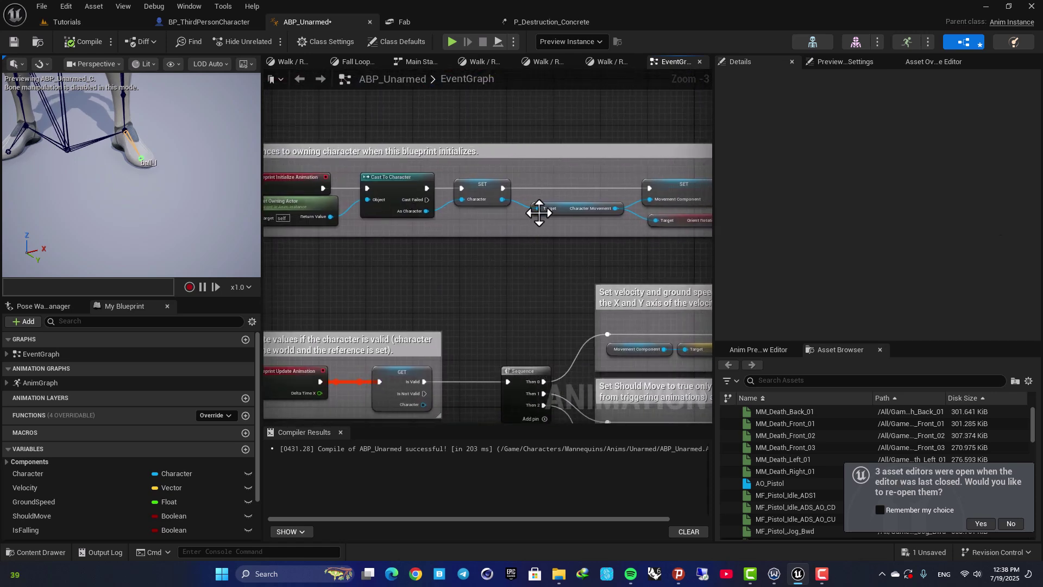
{"action": "scroll", "coordinate": [425, 175], "scroll_direction": "down", "scroll_amount": 3}
{"action": "left_click", "coordinate": [198, 24]}
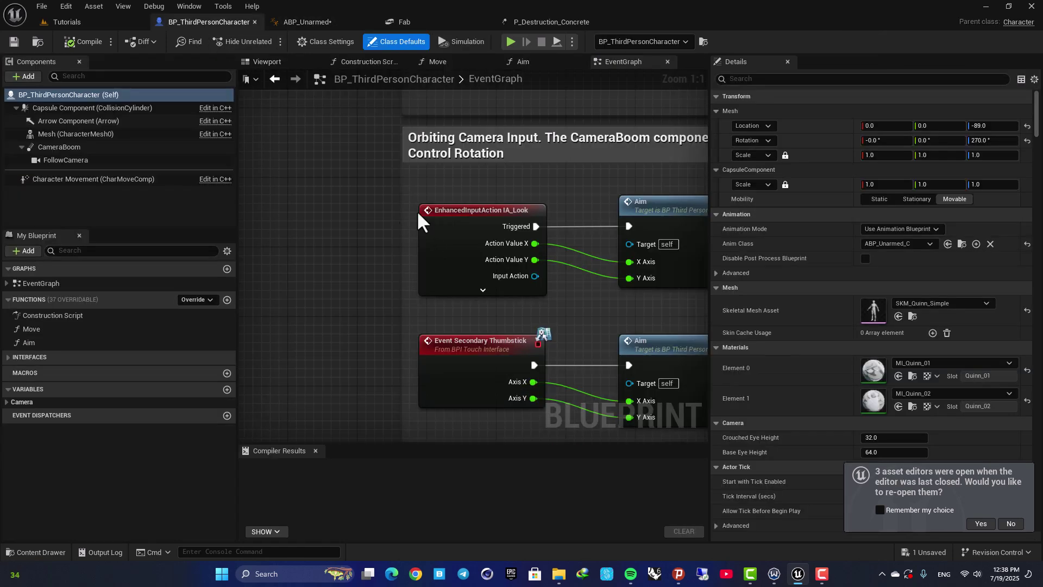
{"action": "left_click", "coordinate": [329, 24]}
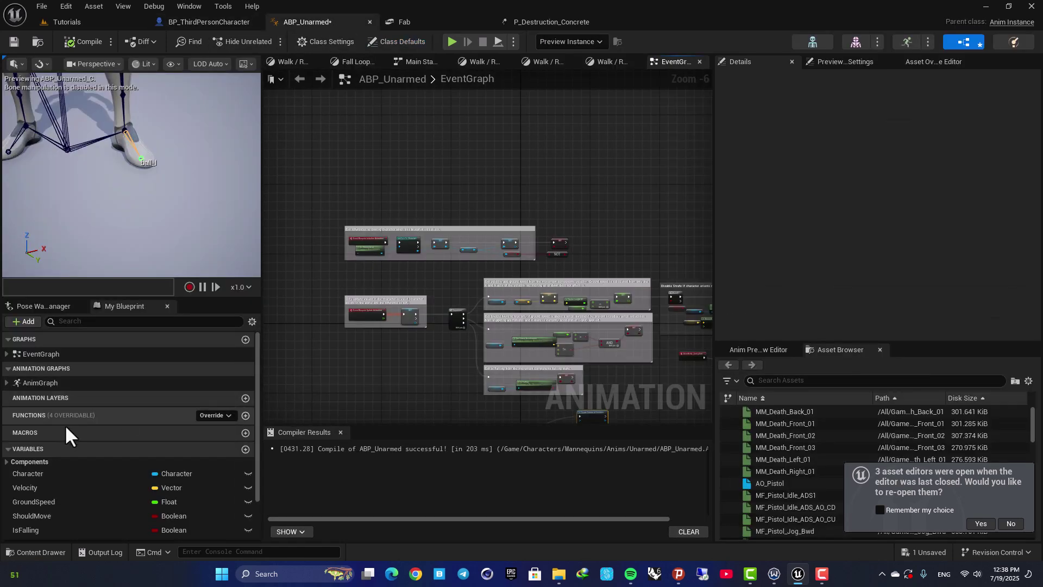
{"action": "scroll", "coordinate": [53, 489], "scroll_direction": "down", "scroll_amount": 2}
{"action": "scroll", "coordinate": [44, 424], "scroll_direction": "down", "scroll_amount": 1}
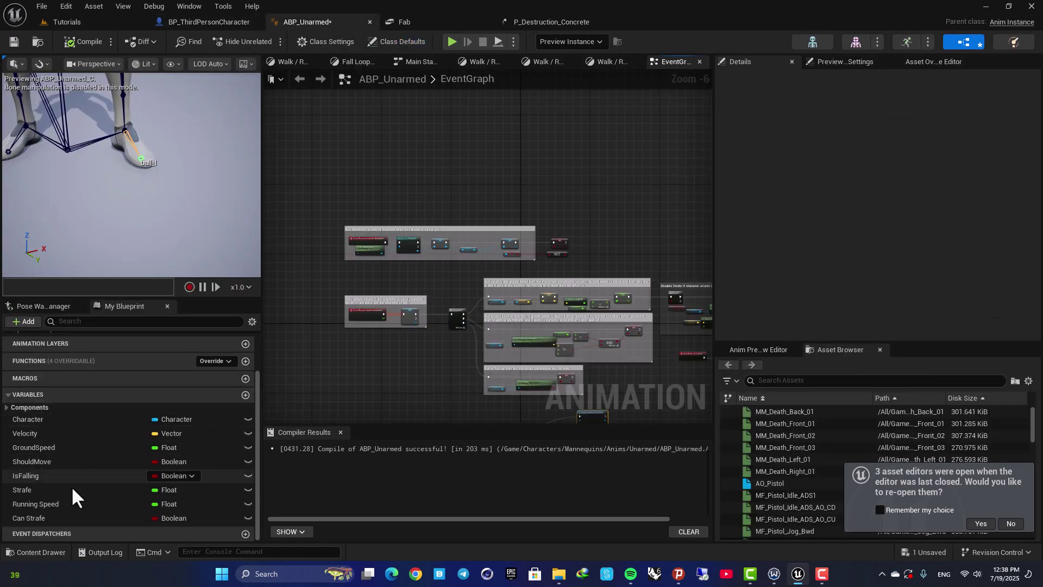
- Place a getter for the Character variable in the event graph below the foot plant notify events
{"action": "left_click_drag", "start_coordinate": [25, 419], "coordinate": [379, 389]}
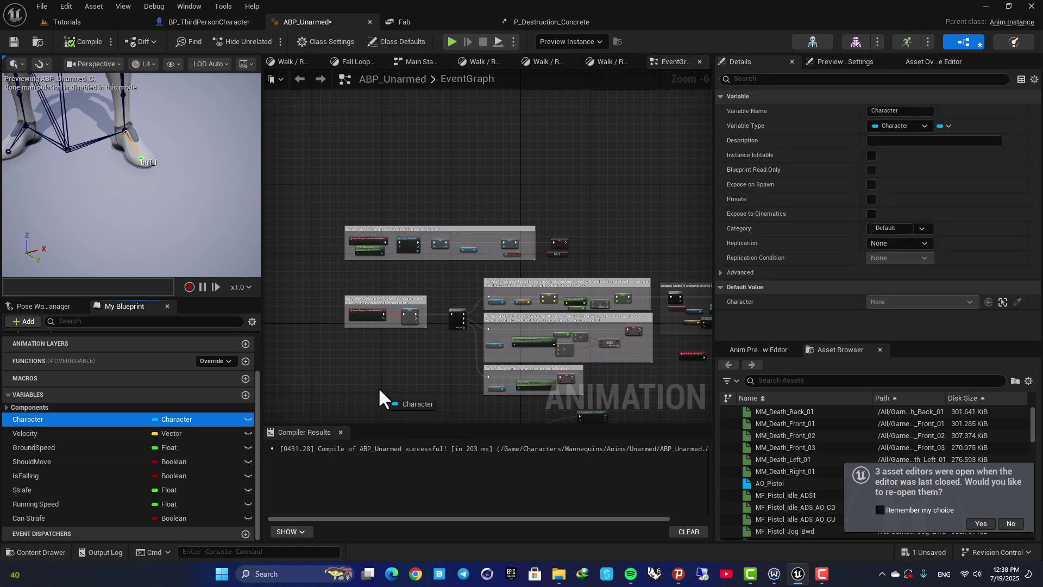
{"action": "right_click_drag", "start_coordinate": [410, 364], "coordinate": [433, 154]}
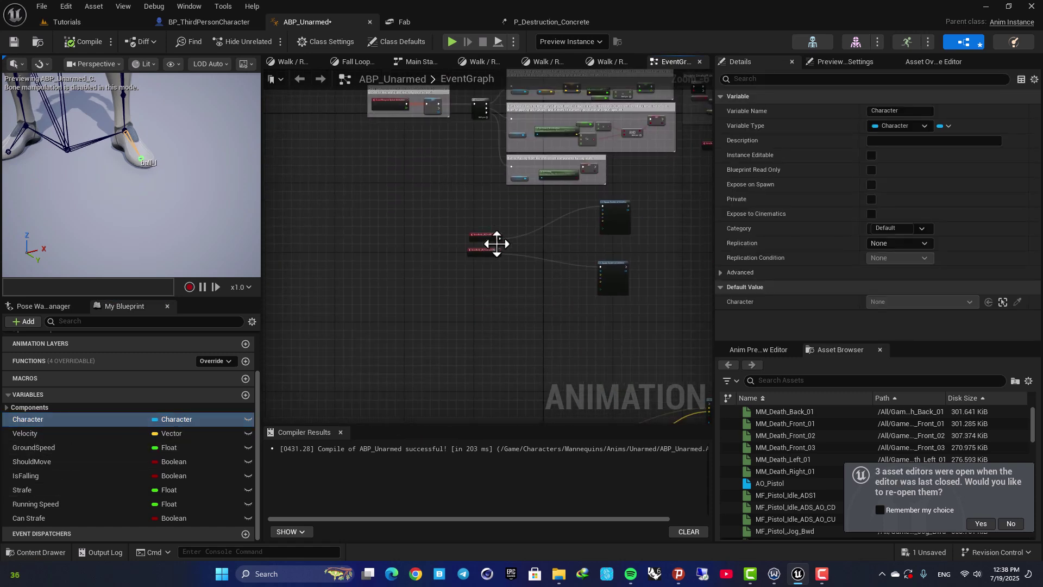
{"action": "scroll", "coordinate": [497, 242], "scroll_direction": "up", "scroll_amount": 2}
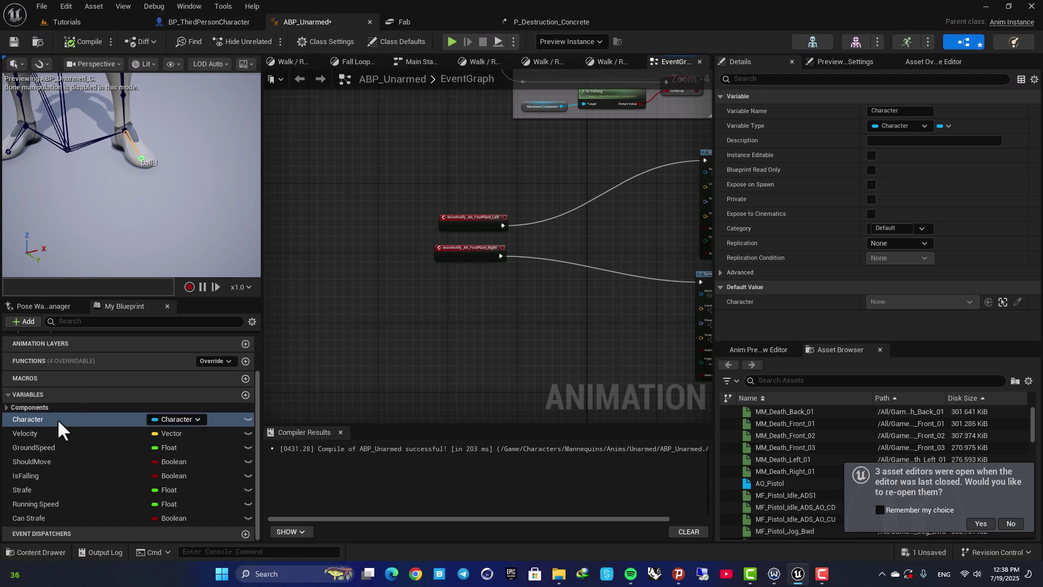
{"action": "left_click_drag", "start_coordinate": [57, 418], "coordinate": [534, 273], "text": "ctrl"}
{"action": "scroll", "coordinate": [445, 279], "scroll_direction": "up", "scroll_amount": 5}
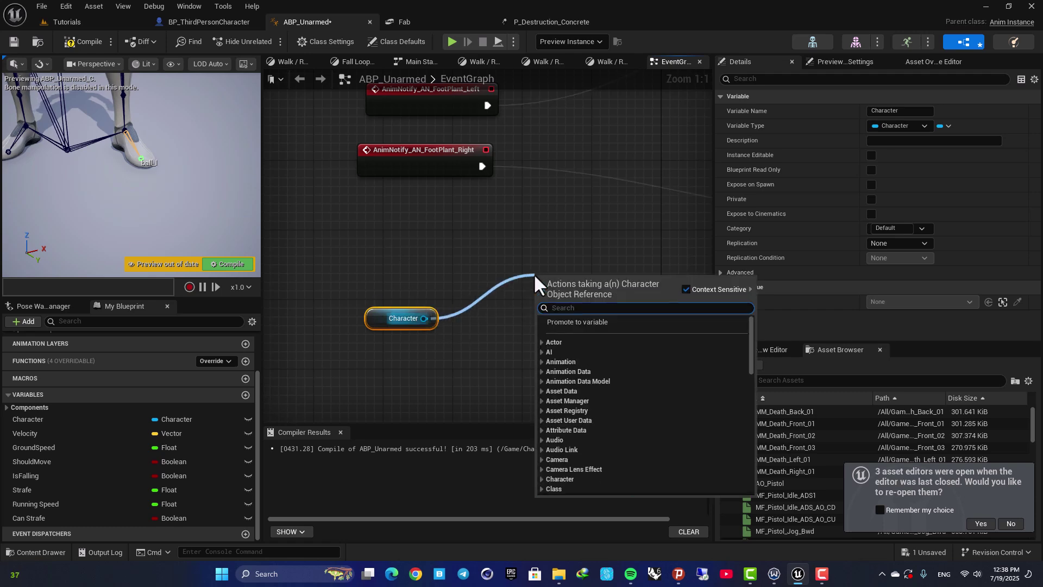
- Find "get bone loca" among the Character reference's actions and add the Get Socket Location (Mesh) node
{"action": "type", "text": "get"}
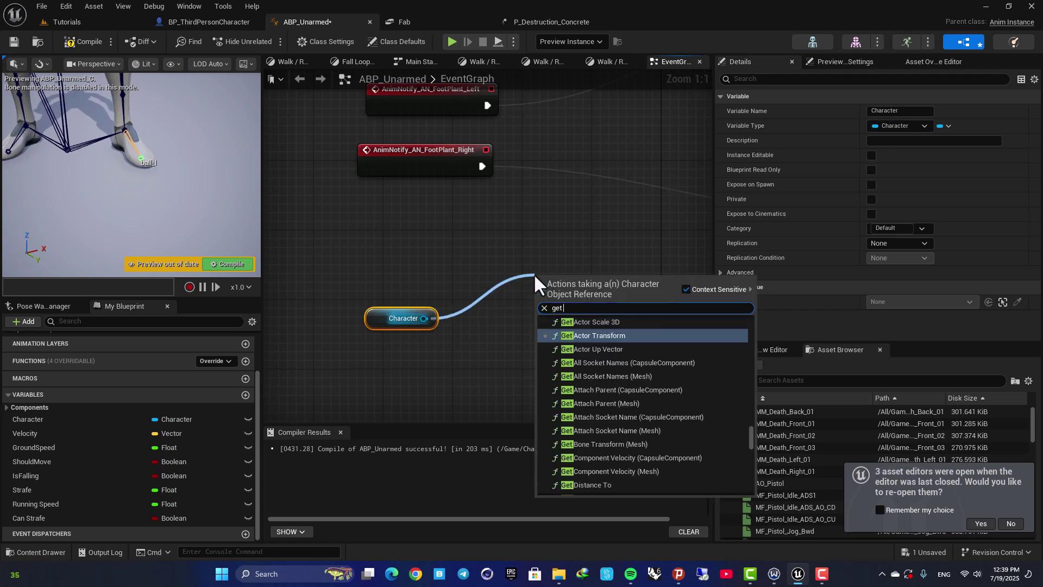
{"action": "type", "text": " bone loca"}
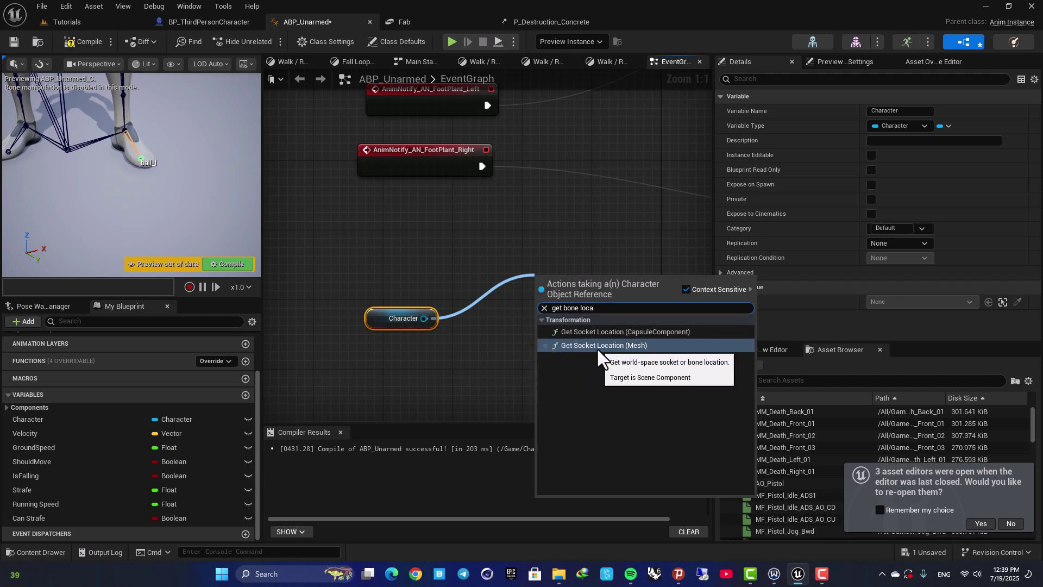
{"action": "left_click", "coordinate": [647, 346]}
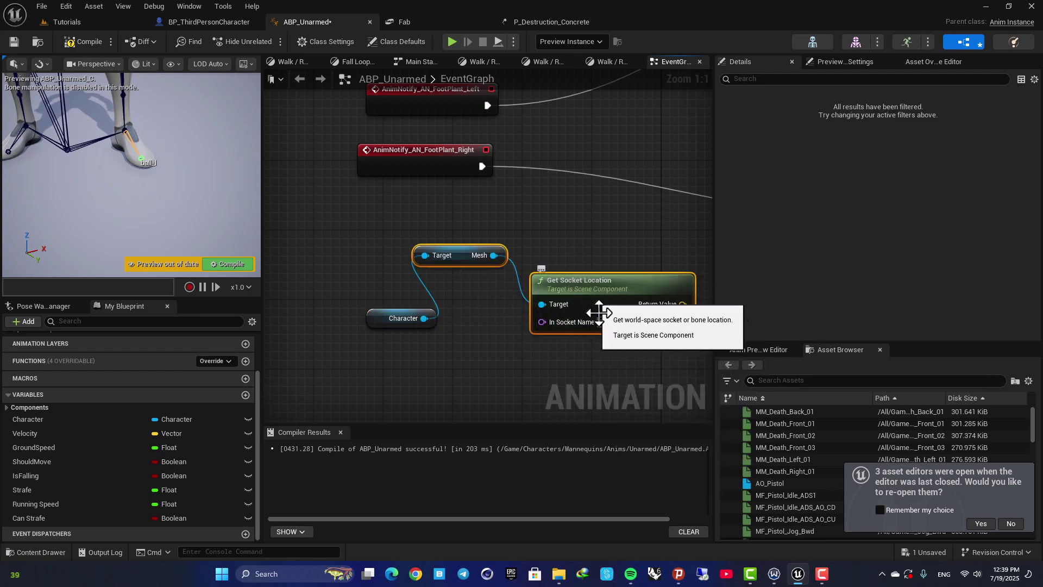
- Check the left foot bone in the preview and set the Get Socket Location node's In Socket Name to ball_l
{"action": "left_click", "coordinate": [579, 321]}
{"action": "left_click", "coordinate": [227, 235]}
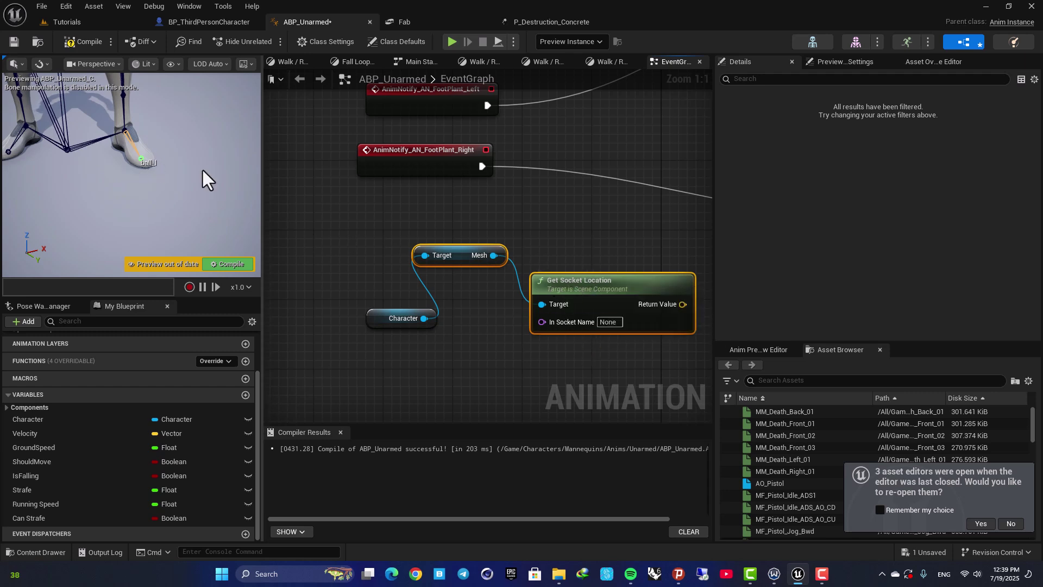
{"action": "scroll", "coordinate": [586, 231], "scroll_direction": "down", "scroll_amount": 1}
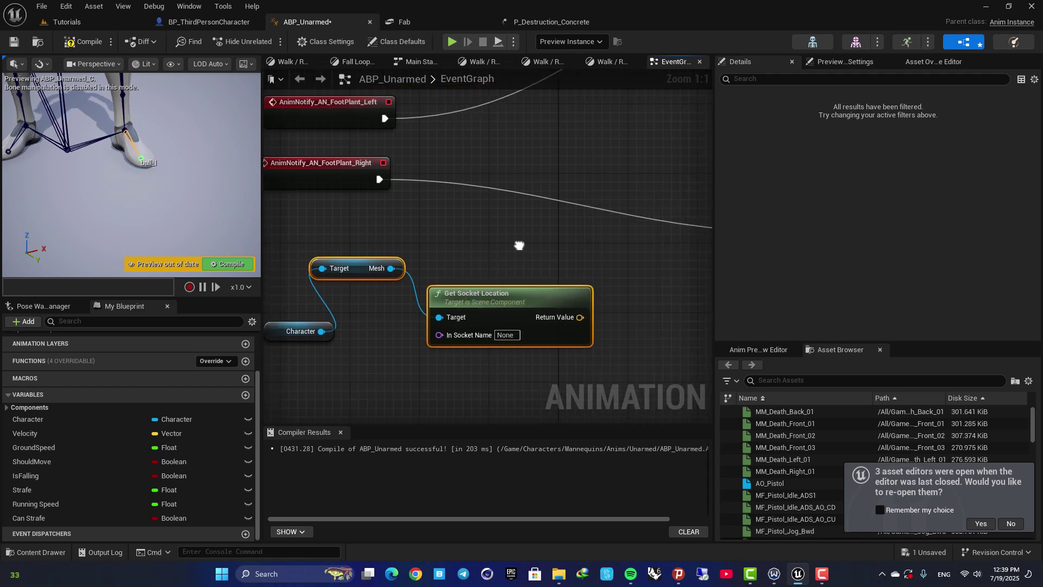
{"action": "left_click_drag", "start_coordinate": [476, 294], "coordinate": [500, 273]}
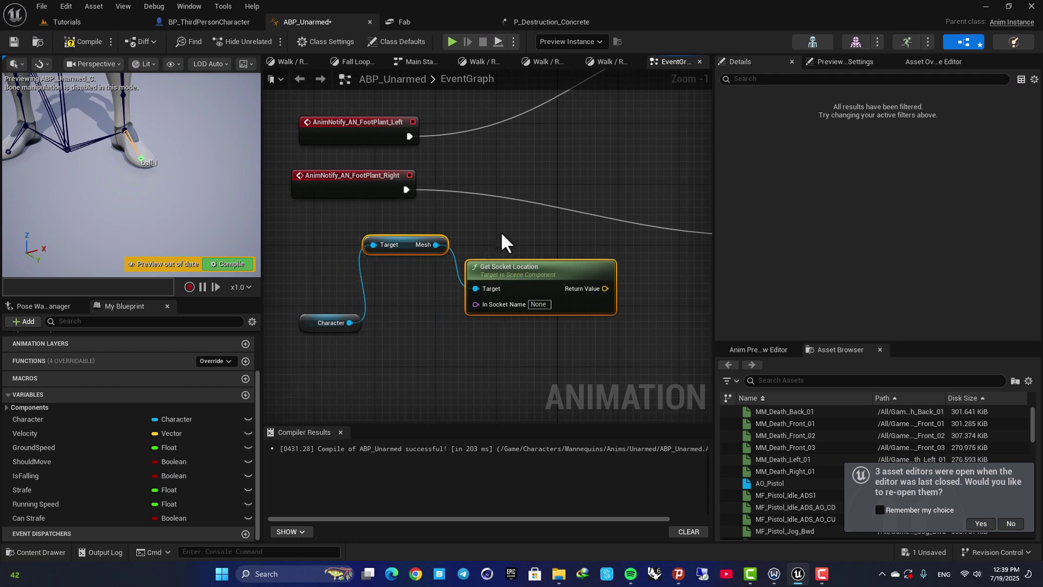
{"action": "right_click_drag", "start_coordinate": [479, 162], "coordinate": [661, 300]}
{"action": "left_click", "coordinate": [477, 240]}
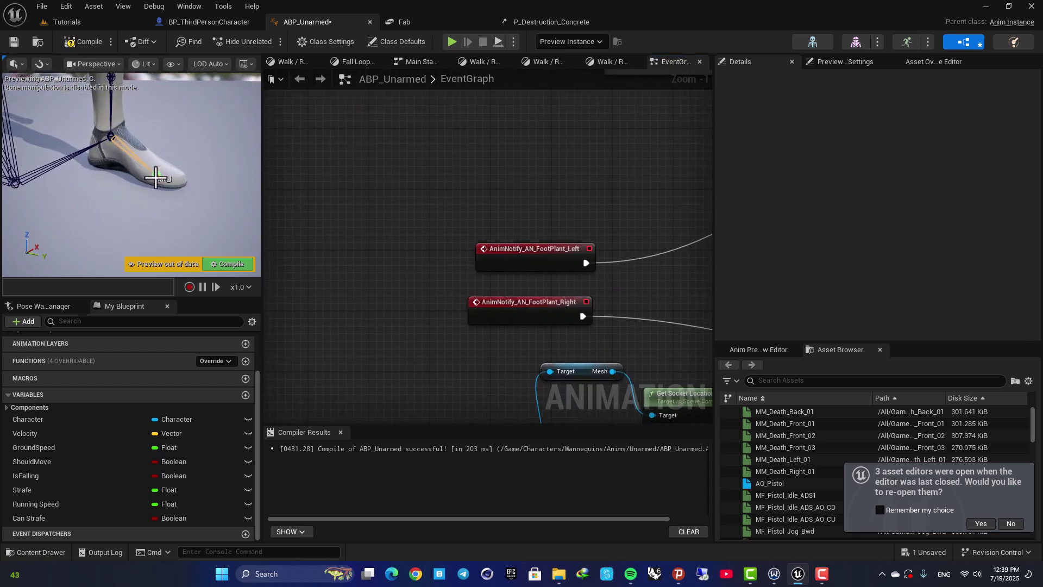
{"action": "right_click_drag", "start_coordinate": [421, 329], "coordinate": [274, 221]}
{"action": "left_click", "coordinate": [573, 319]}
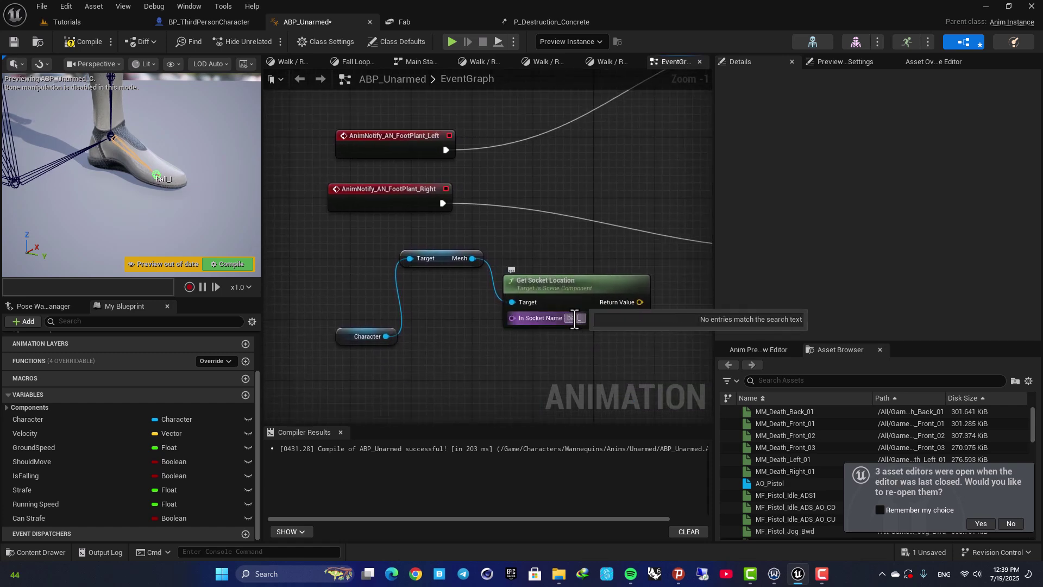
{"action": "left_click", "coordinate": [622, 263]}
- Move the ball_l Get Socket Location node beside the left foot's Spawn Emitter at Location and connect its Return Value to Location
{"action": "scroll", "coordinate": [503, 216], "scroll_direction": "down", "scroll_amount": 3}
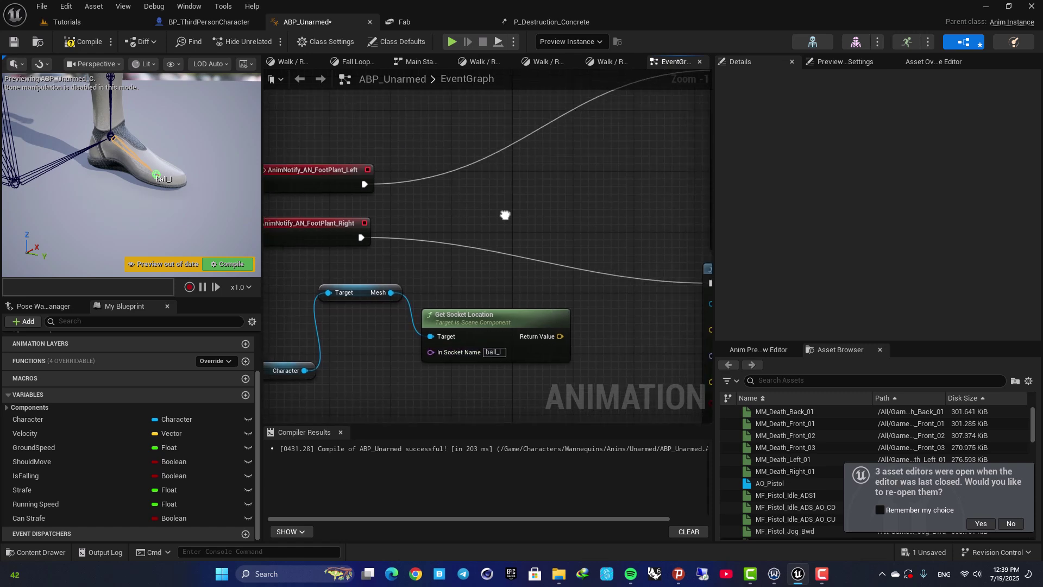
{"action": "left_click_drag", "start_coordinate": [448, 314], "coordinate": [591, 172]}
{"action": "scroll", "coordinate": [470, 242], "scroll_direction": "up", "scroll_amount": 2}
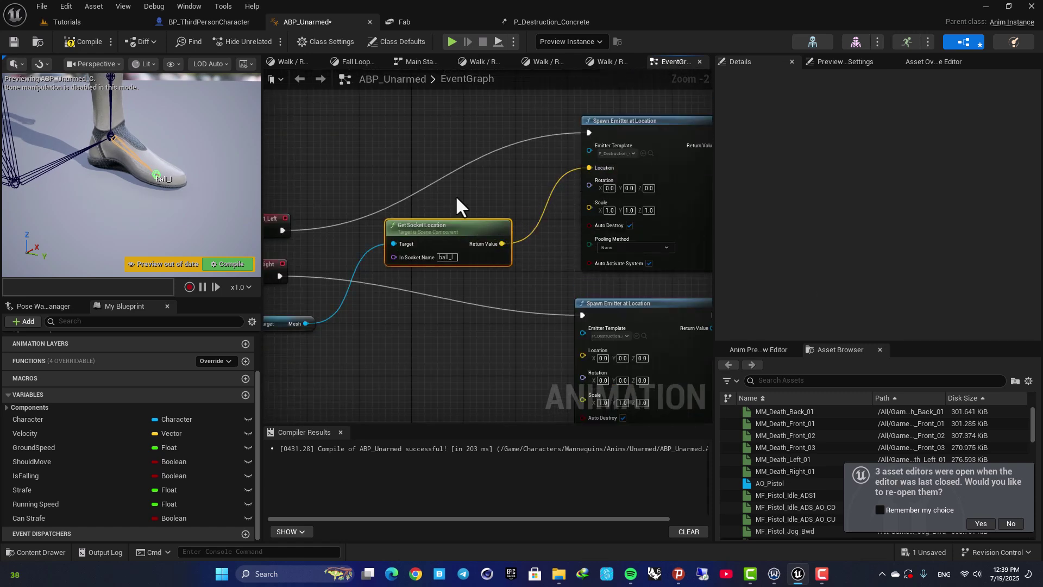
- Duplicate the Get Socket Location node and wire it between the Mesh reference and the right foot's Spawn Emitter Location
{"action": "right_click_drag", "start_coordinate": [458, 205], "coordinate": [497, 133]}
{"action": "key", "text": "ctrl+d"}
{"action": "left_click_drag", "start_coordinate": [497, 207], "coordinate": [412, 279]}
{"action": "left_click_drag", "start_coordinate": [345, 252], "coordinate": [405, 277]}
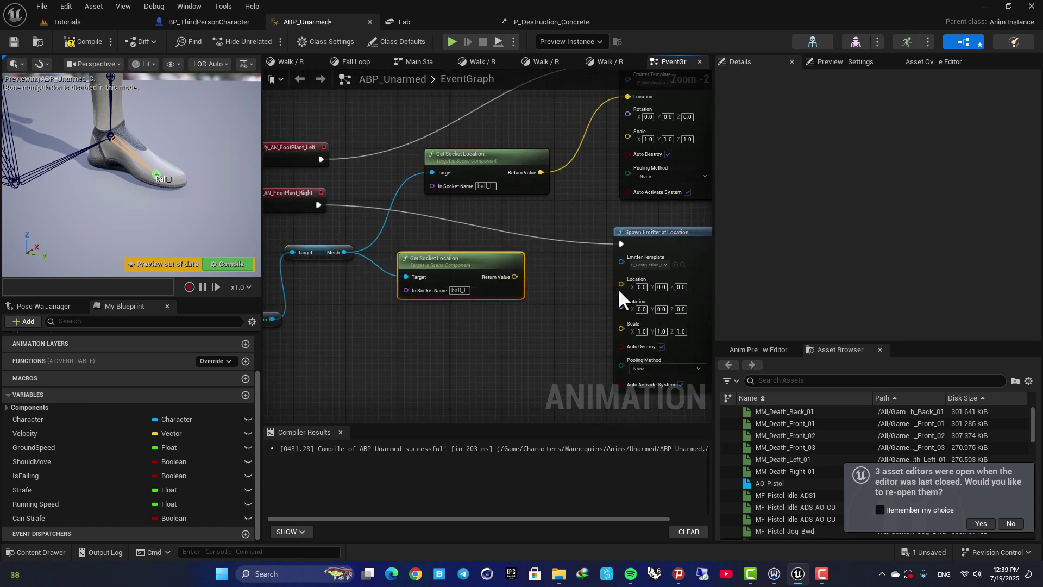
{"action": "left_click_drag", "start_coordinate": [514, 277], "coordinate": [621, 283]}
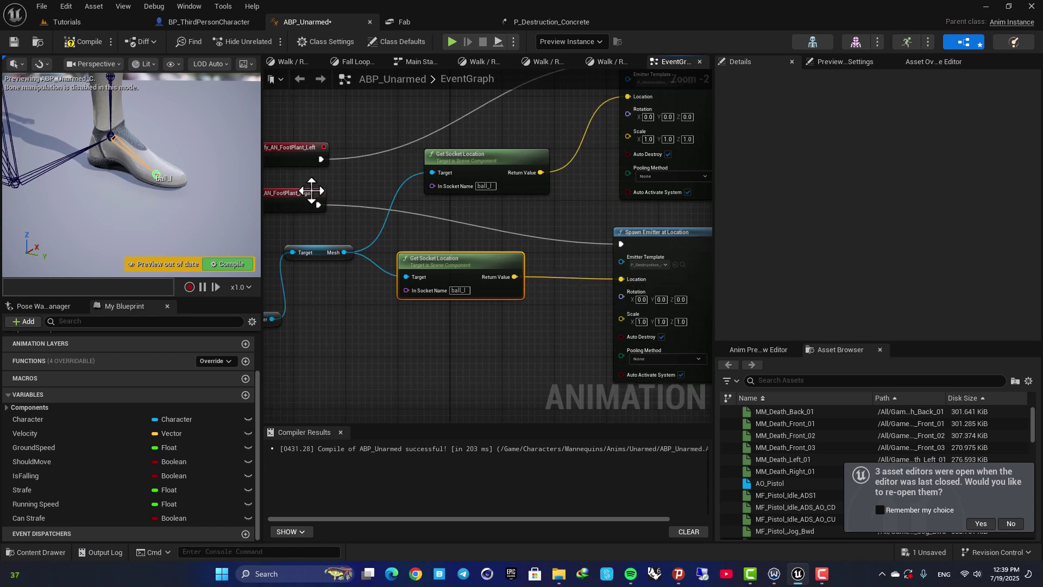
- Check the right foot bone in the preview and set the duplicated Get Socket Location node's In Socket Name to ball_r
{"action": "right_click_drag", "start_coordinate": [334, 186], "coordinate": [393, 178]}
{"action": "left_click", "coordinate": [344, 175]}
{"action": "scroll", "coordinate": [488, 305], "scroll_direction": "up", "scroll_amount": 1}
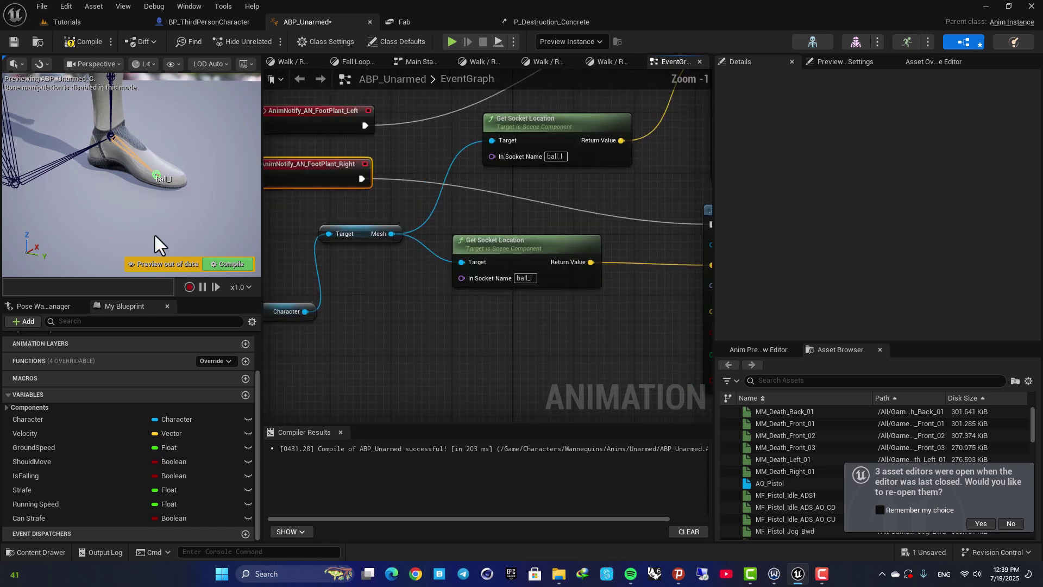
{"action": "right_click_drag", "start_coordinate": [155, 236], "coordinate": [139, 223]}
{"action": "left_click", "coordinate": [131, 220]}
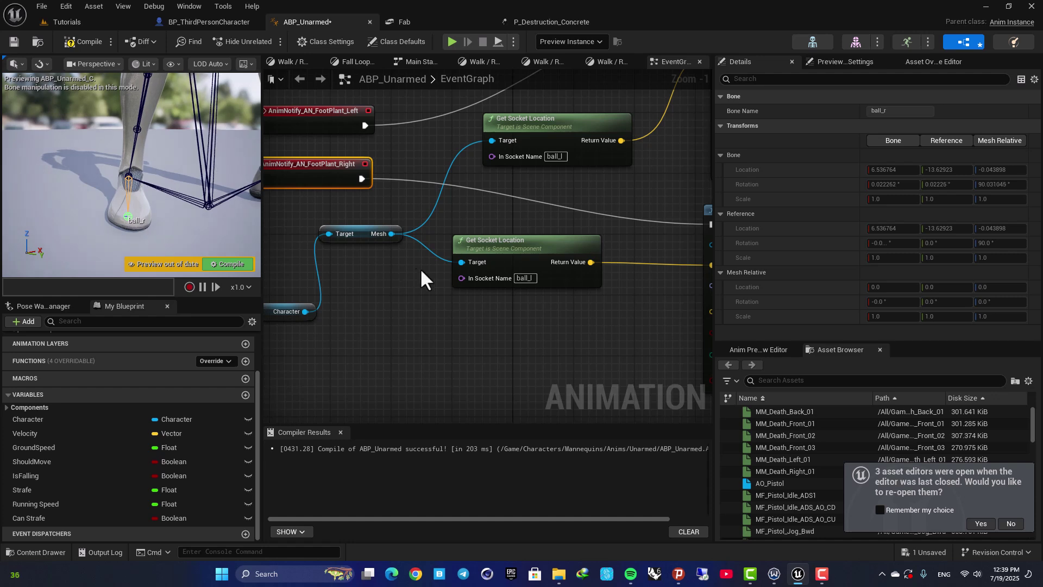
{"action": "left_click", "coordinate": [527, 278]}
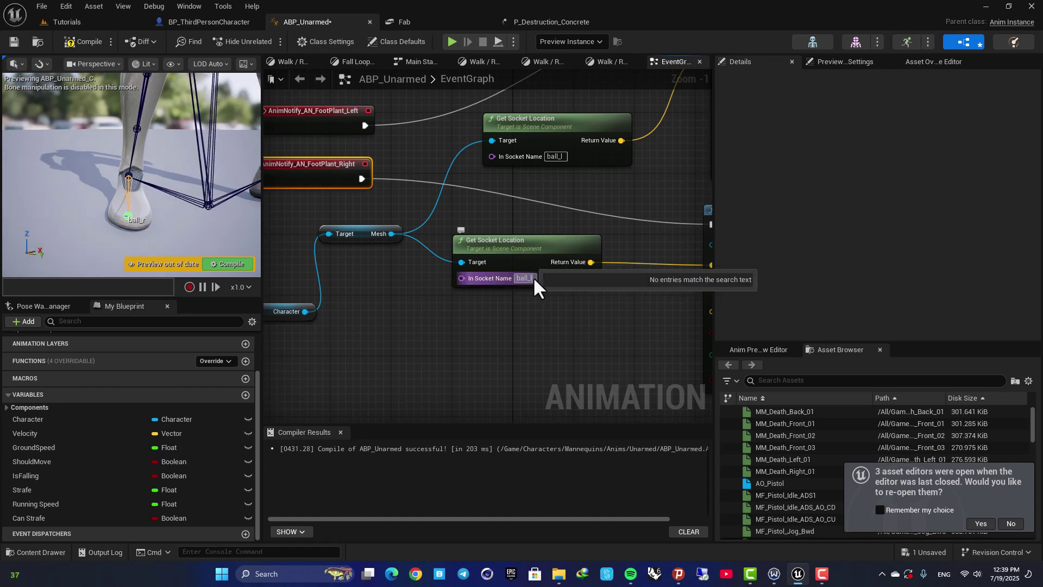
{"action": "key", "text": "BackSpace"}
{"action": "type", "text": "r"}
{"action": "key", "text": "Return"}
{"action": "right_click_drag", "start_coordinate": [594, 183], "coordinate": [442, 252]}
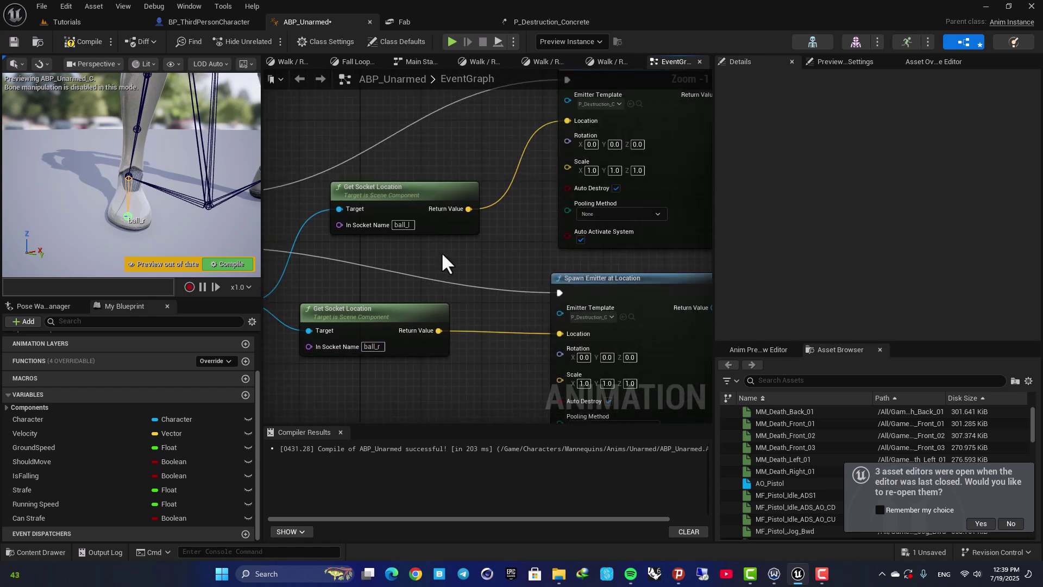
- Play the Tutorials level and run the character around to check the smoke at its feet
{"action": "scroll", "coordinate": [503, 268], "scroll_direction": "down", "scroll_amount": 3}
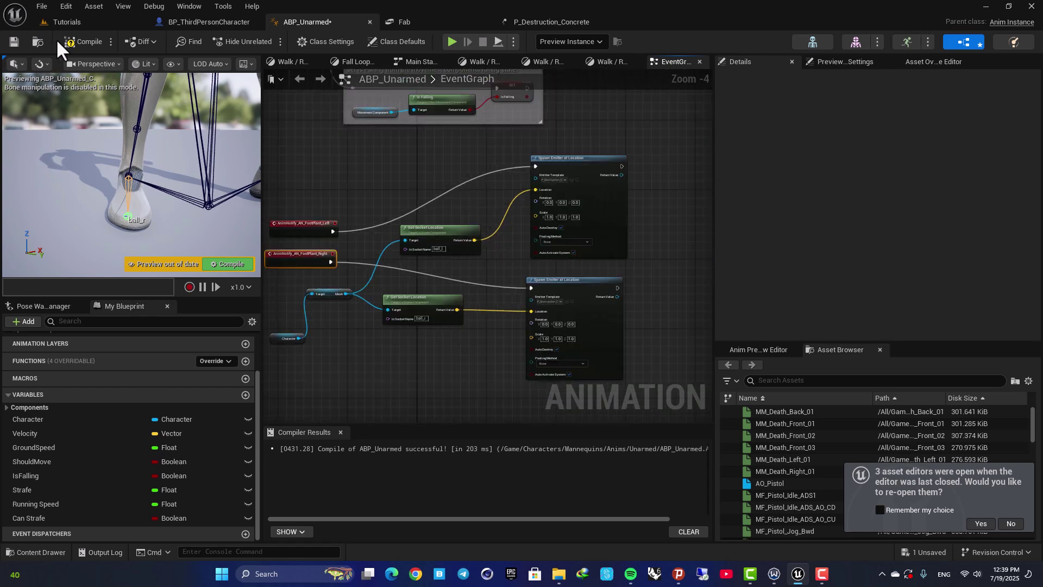
{"action": "left_click", "coordinate": [83, 24]}
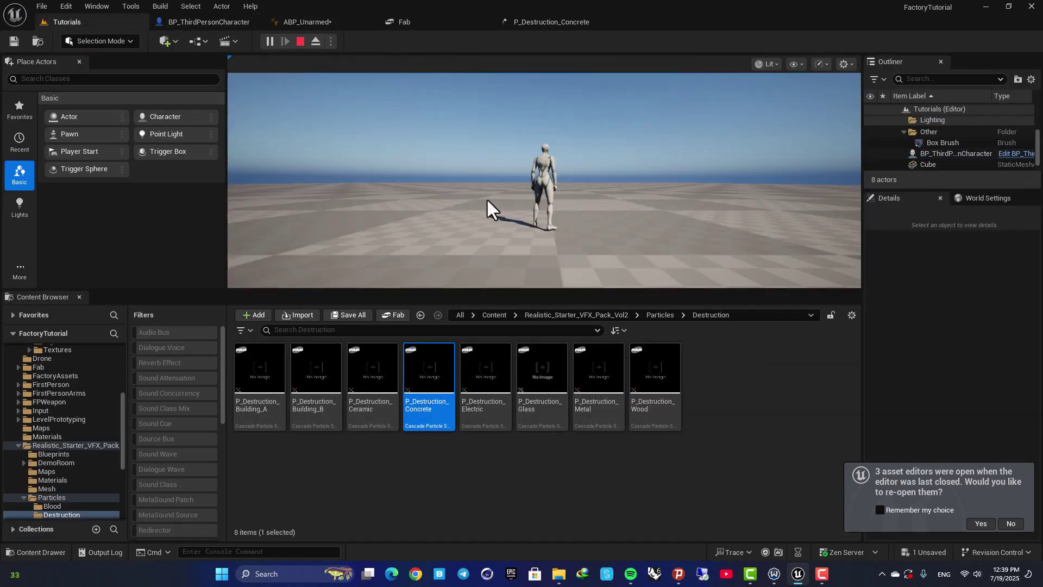
{"action": "left_click", "coordinate": [488, 201]}
{"action": "key", "text": "a"}
{"action": "key", "text": "s"}
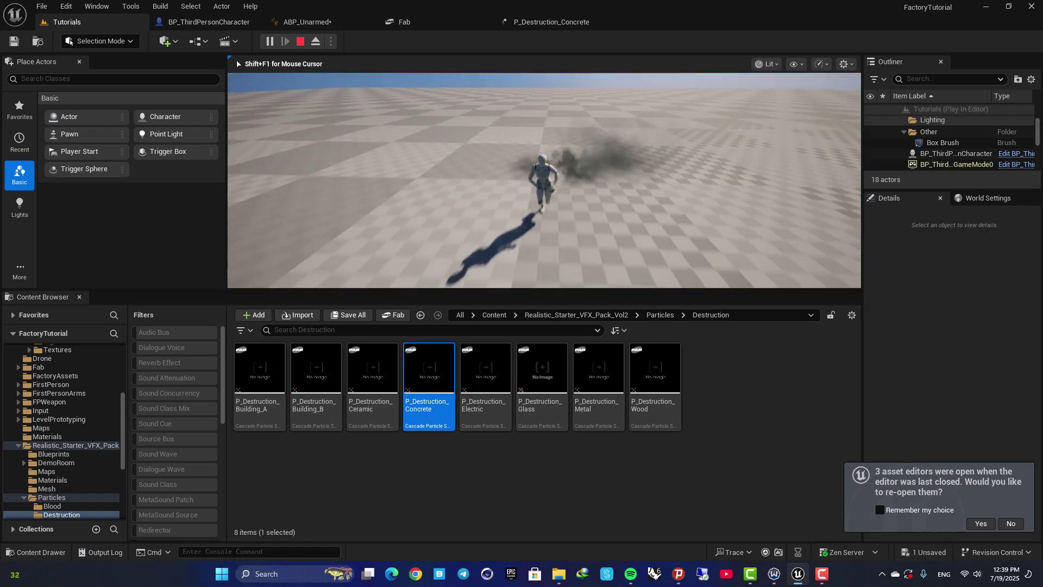
{"action": "key", "text": "d"}
{"action": "key", "text": "w"}
{"action": "key", "text": "a"}
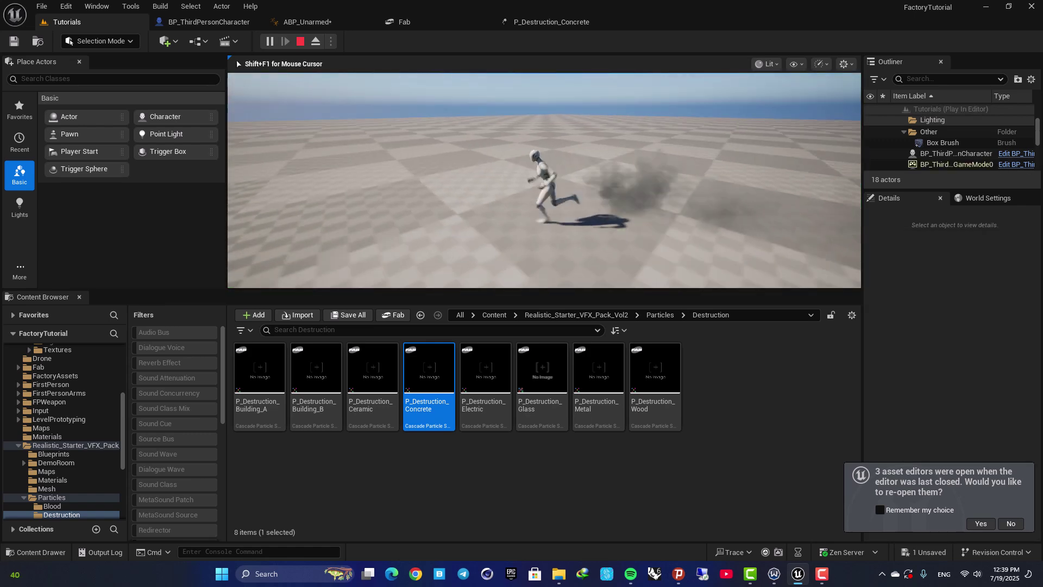
{"action": "key", "text": "w"}
{"action": "key", "text": "d"}
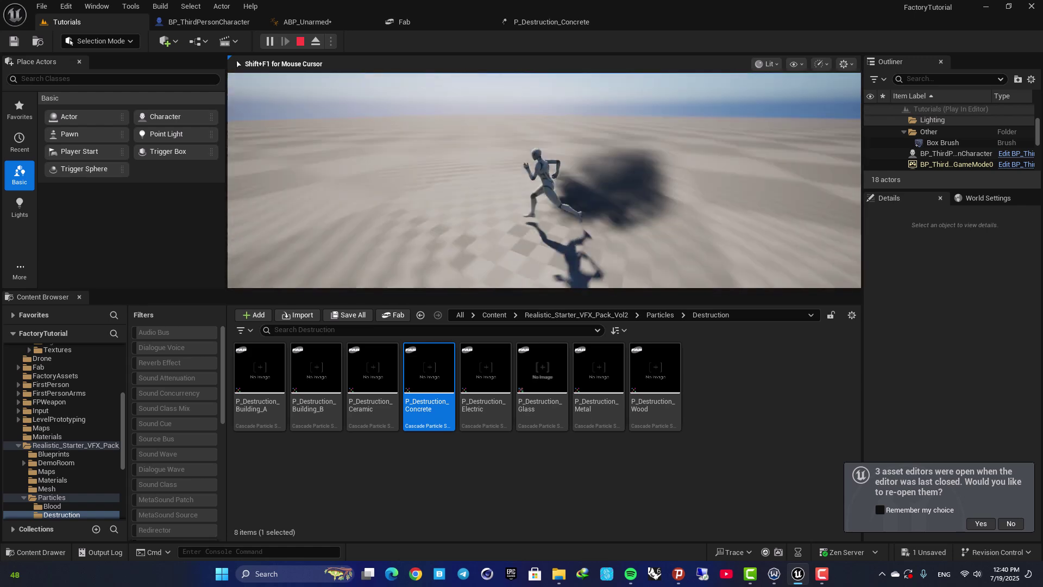
{"action": "key", "text": "Escape"}
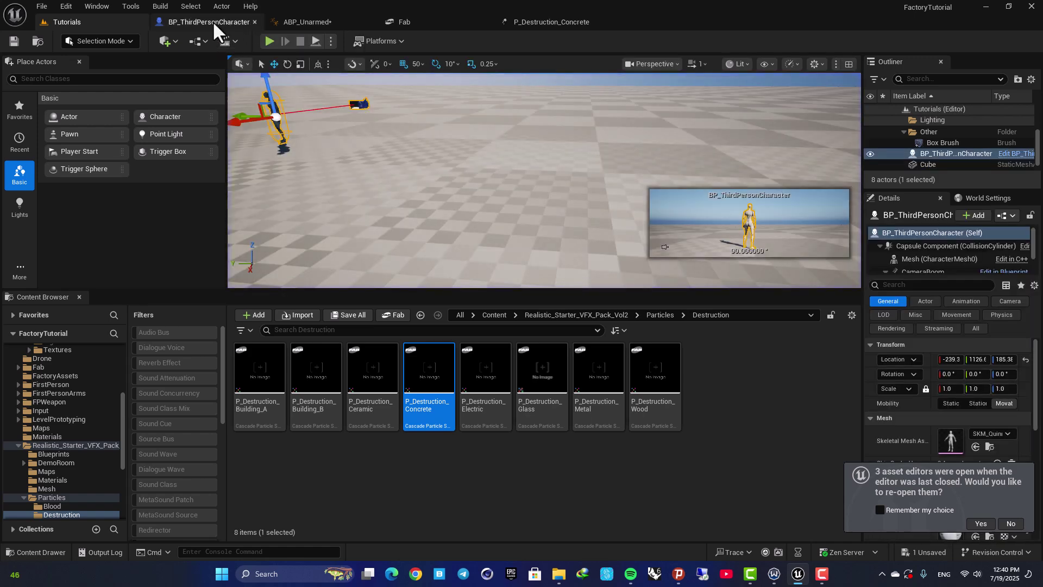
- Set the left foot's Spawn Emitter at Location Scale to 0.4 on X, Y and Z in ABP_Unarmed
{"action": "left_click", "coordinate": [212, 22]}
{"action": "left_click", "coordinate": [296, 22]}
{"action": "scroll", "coordinate": [522, 250], "scroll_direction": "up", "scroll_amount": 4}
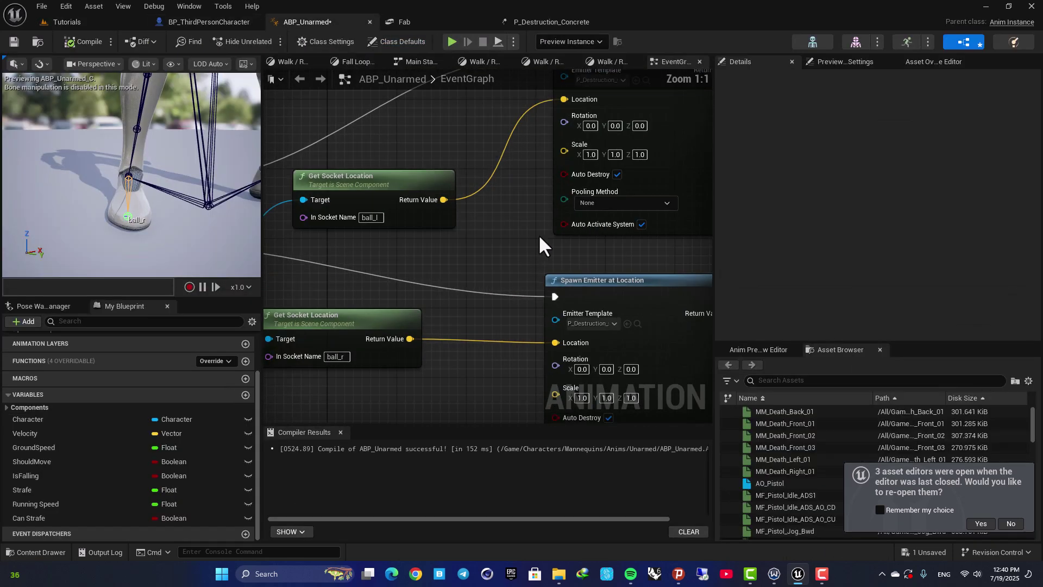
{"action": "right_click_drag", "start_coordinate": [539, 238], "coordinate": [494, 301]}
{"action": "left_click", "coordinate": [544, 218]}
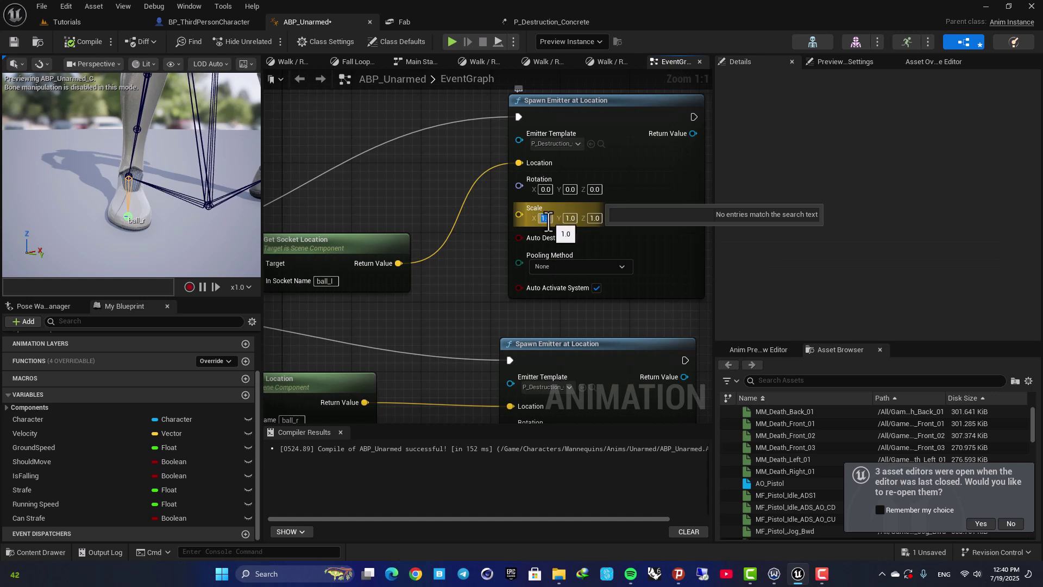
{"action": "type", "text": "0.4"}
{"action": "key", "text": "Tab"}
{"action": "type", "text": "0.4"}
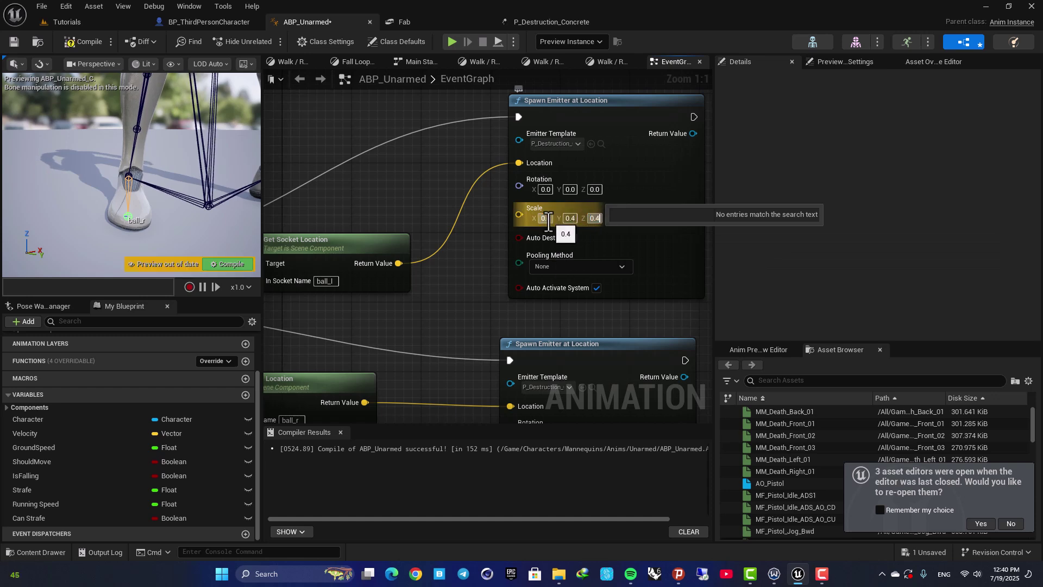
- Set the right foot's Spawn Emitter at Location Scale to 0.4 on all axes and compile the animation blueprint
{"action": "right_click_drag", "start_coordinate": [481, 268], "coordinate": [492, 137]}
{"action": "left_click", "coordinate": [548, 330]}
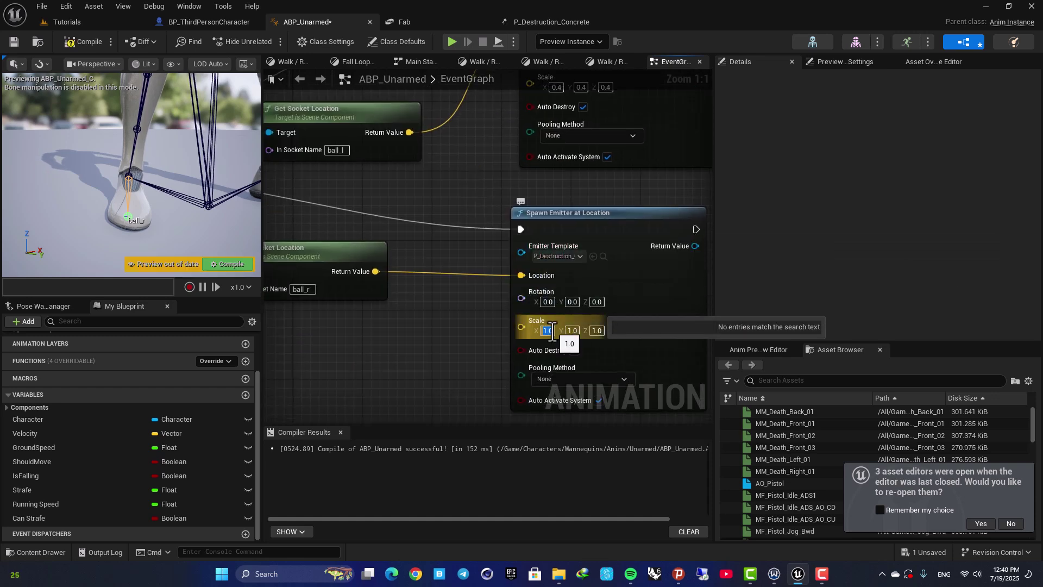
{"action": "type", "text": "0.4"}
{"action": "key", "text": "Tab"}
{"action": "type", "text": "0.4"}
{"action": "key", "text": "Tab"}
{"action": "type", "text": "0.4"}
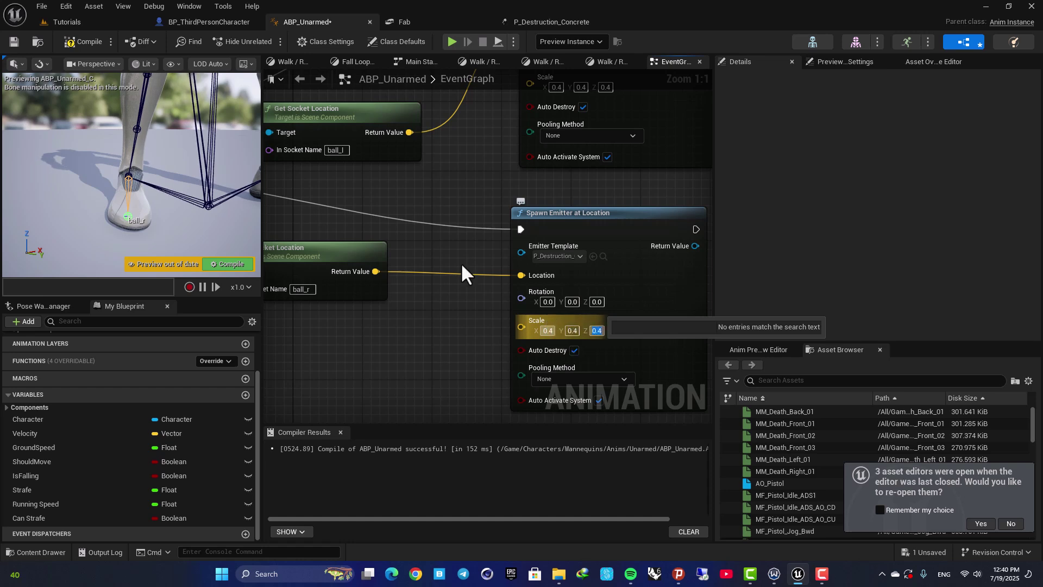
{"action": "key", "text": "Return"}
{"action": "left_click", "coordinate": [84, 41]}
- Play the Tutorials level, run the character in several directions to check the scaled-down foot smoke, and end the play session
{"action": "left_click", "coordinate": [537, 22]}
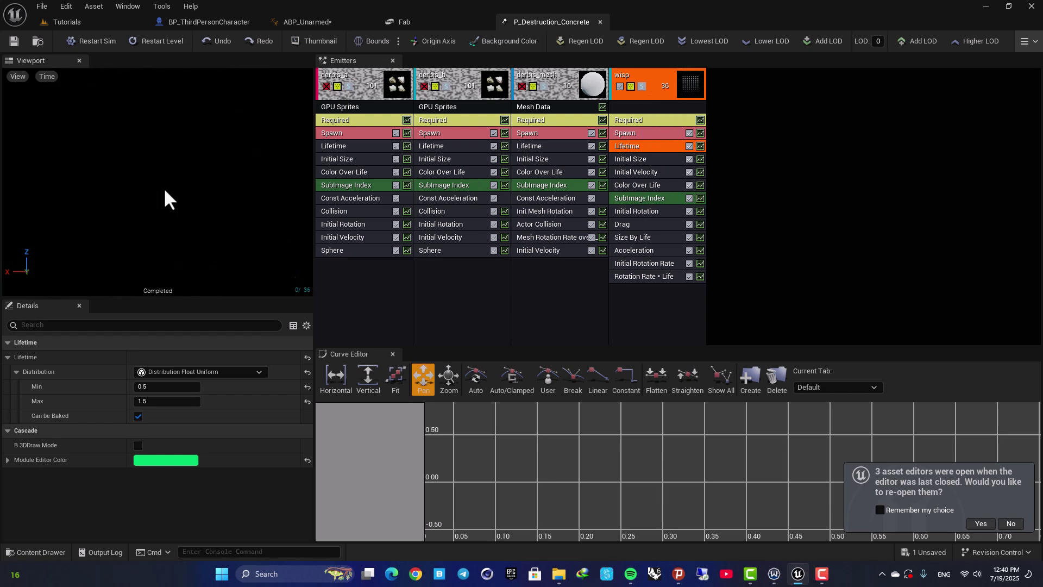
{"action": "left_click", "coordinate": [95, 26]}
{"action": "key", "text": "alt+p"}
{"action": "key", "text": "w"}
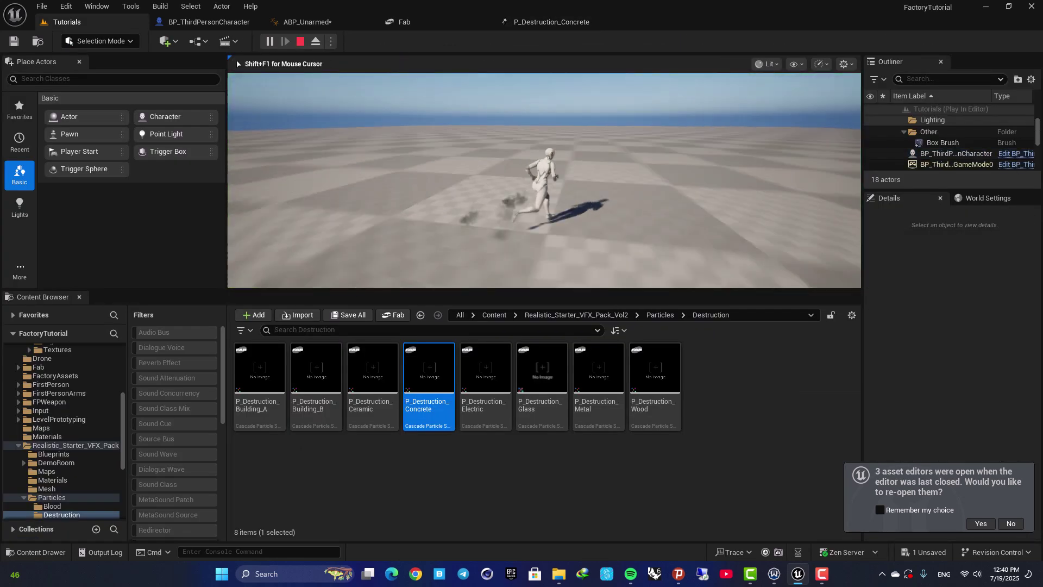
{"action": "key", "text": "a"}
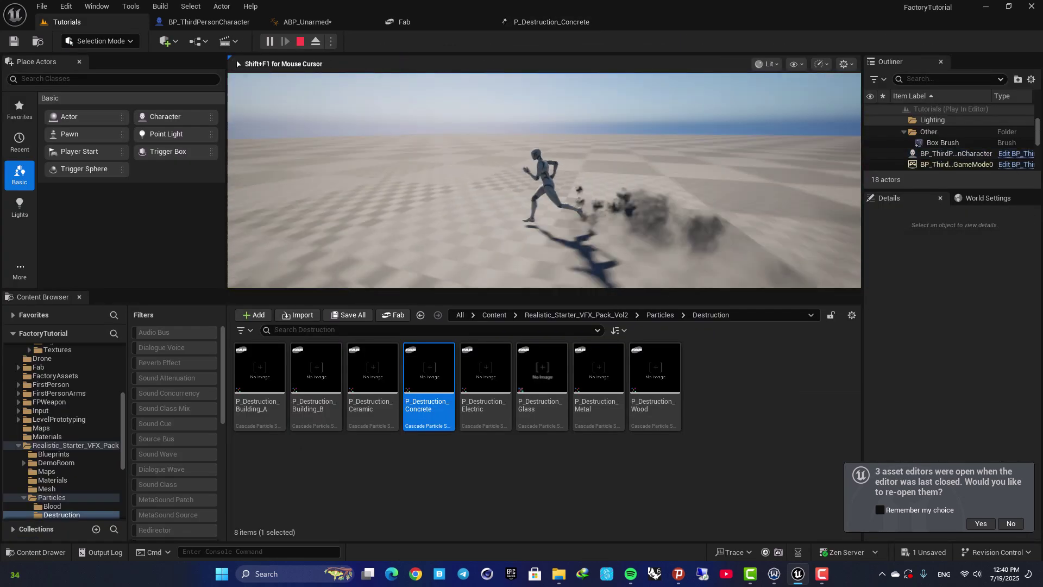
{"action": "key", "text": "a"}
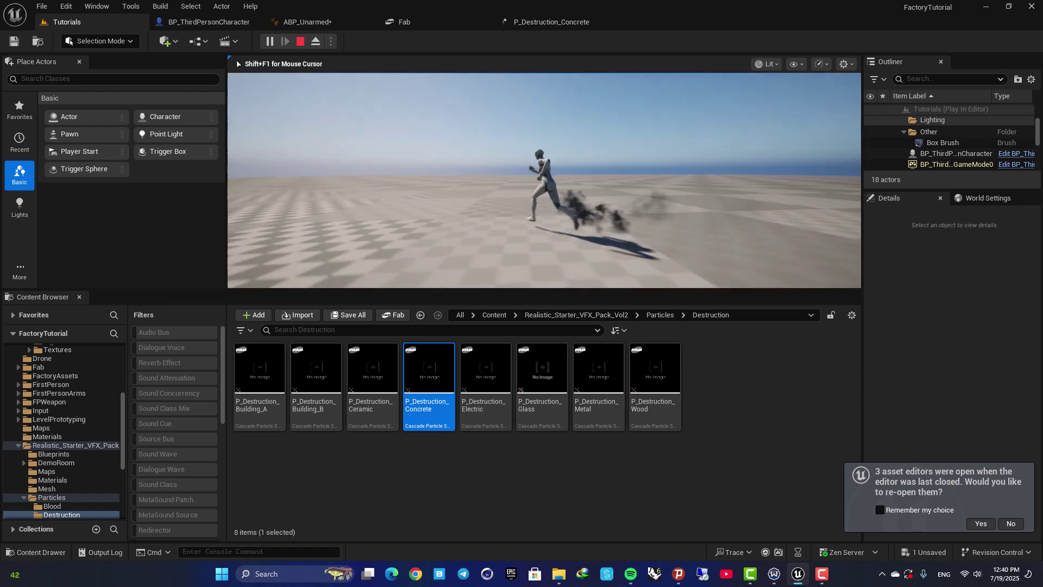
{"action": "key", "text": "s"}
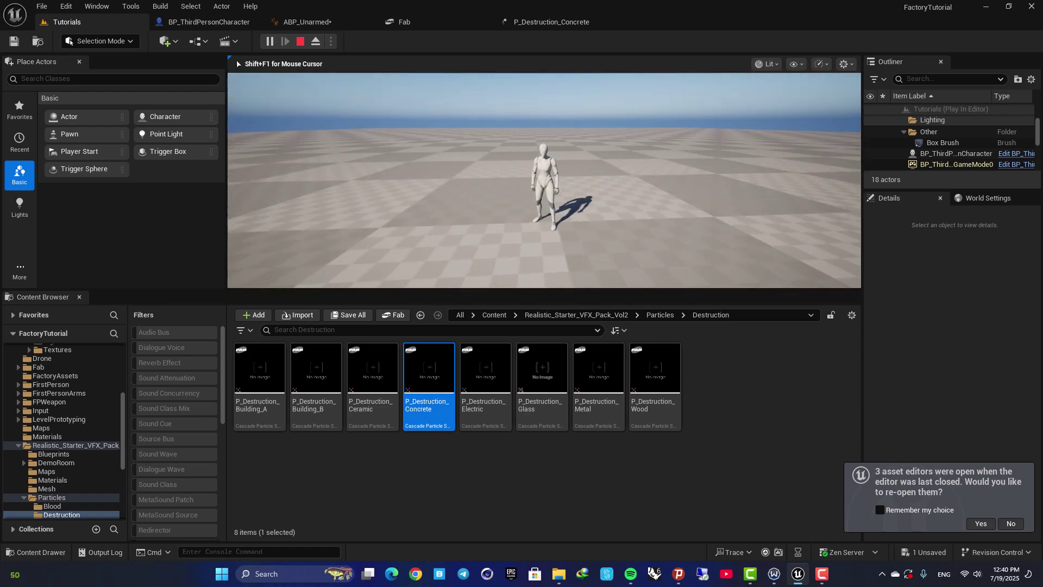
{"action": "key", "text": "d"}
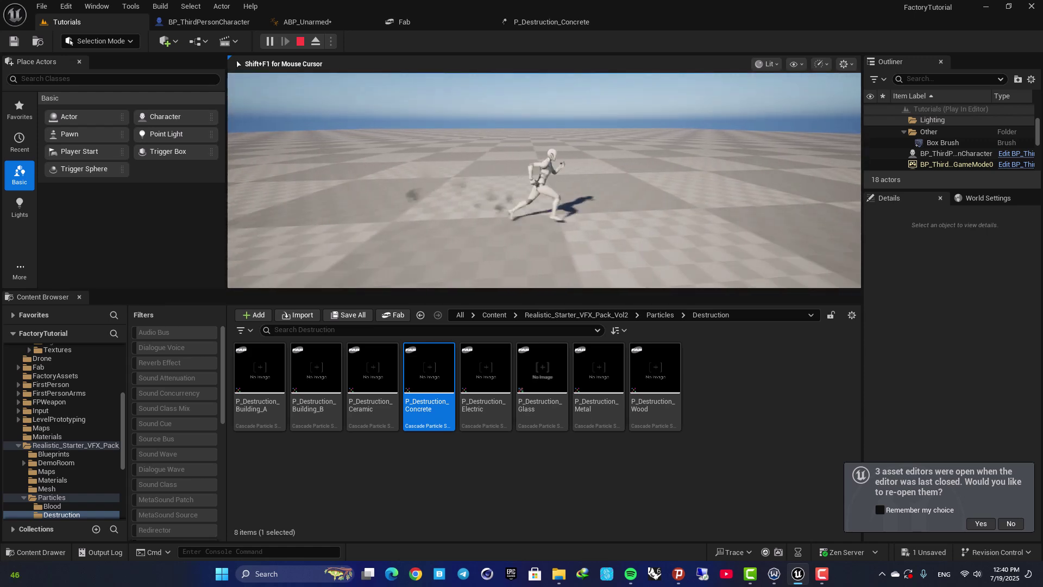
{"action": "key", "text": "Escape"}
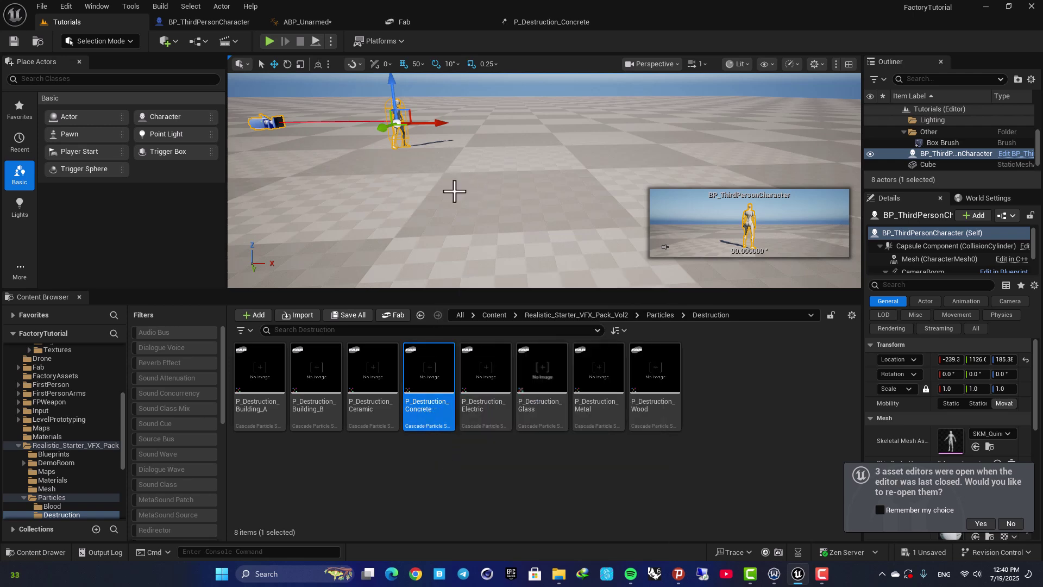
- Review the left and right foot plant node chains in ABP_Unarmed's EventGraph and return to the Tutorials level
{"action": "left_click", "coordinate": [417, 21]}
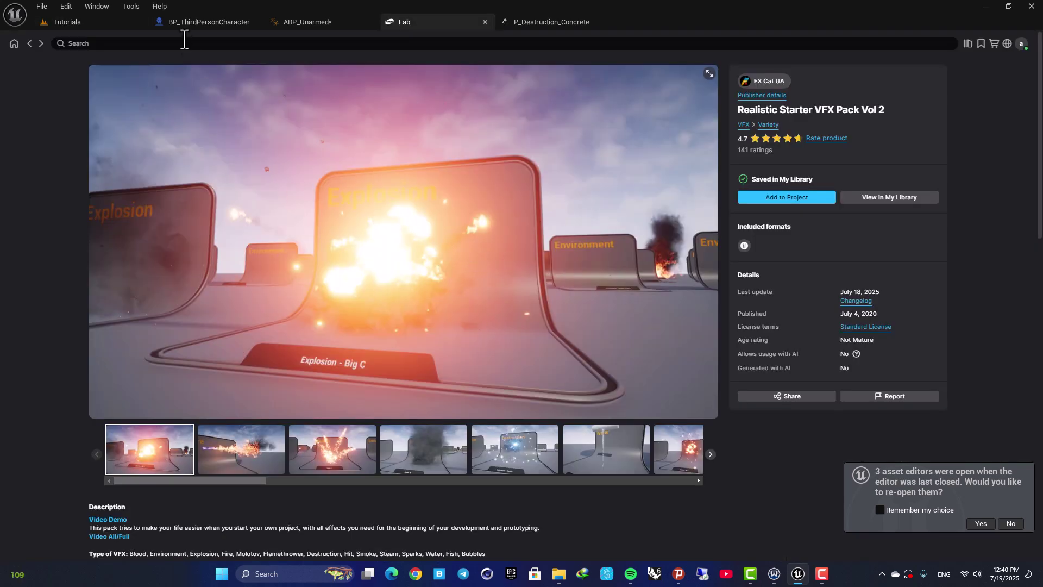
{"action": "left_click", "coordinate": [206, 21]}
{"action": "left_click", "coordinate": [307, 21]}
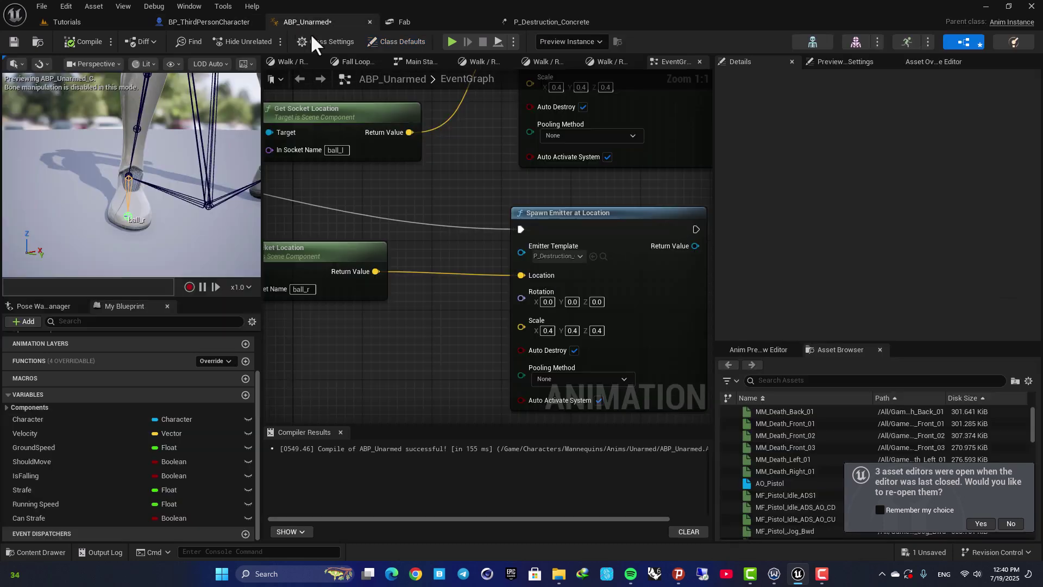
{"action": "scroll", "coordinate": [523, 316], "scroll_direction": "down", "scroll_amount": 4}
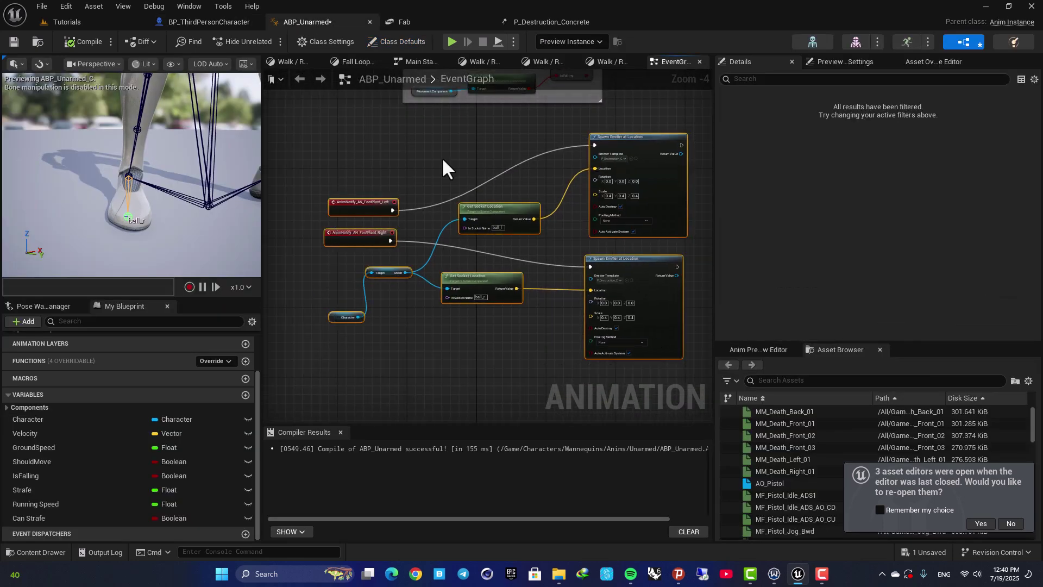
{"action": "left_click", "coordinate": [68, 23]}
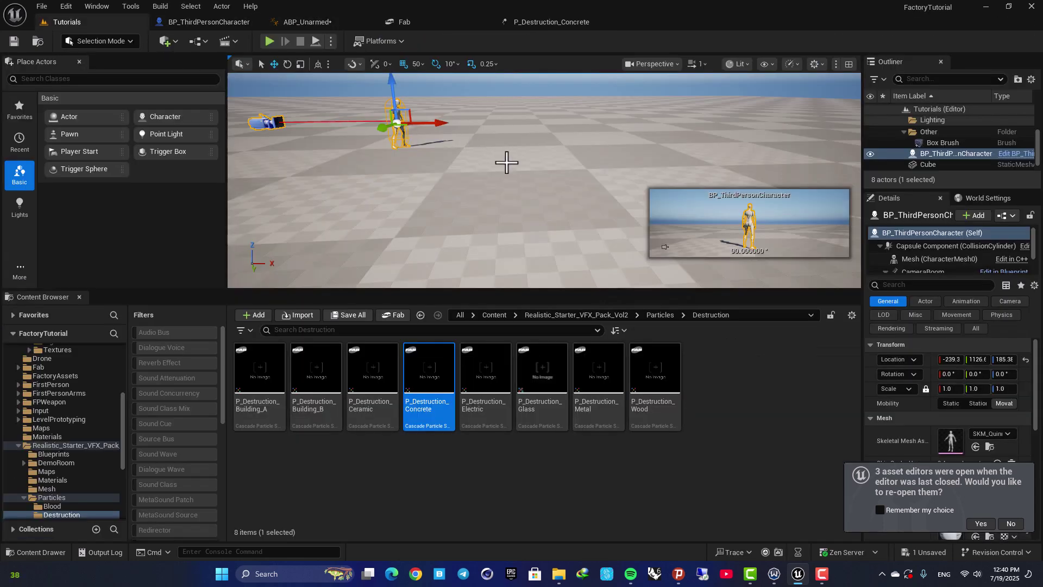